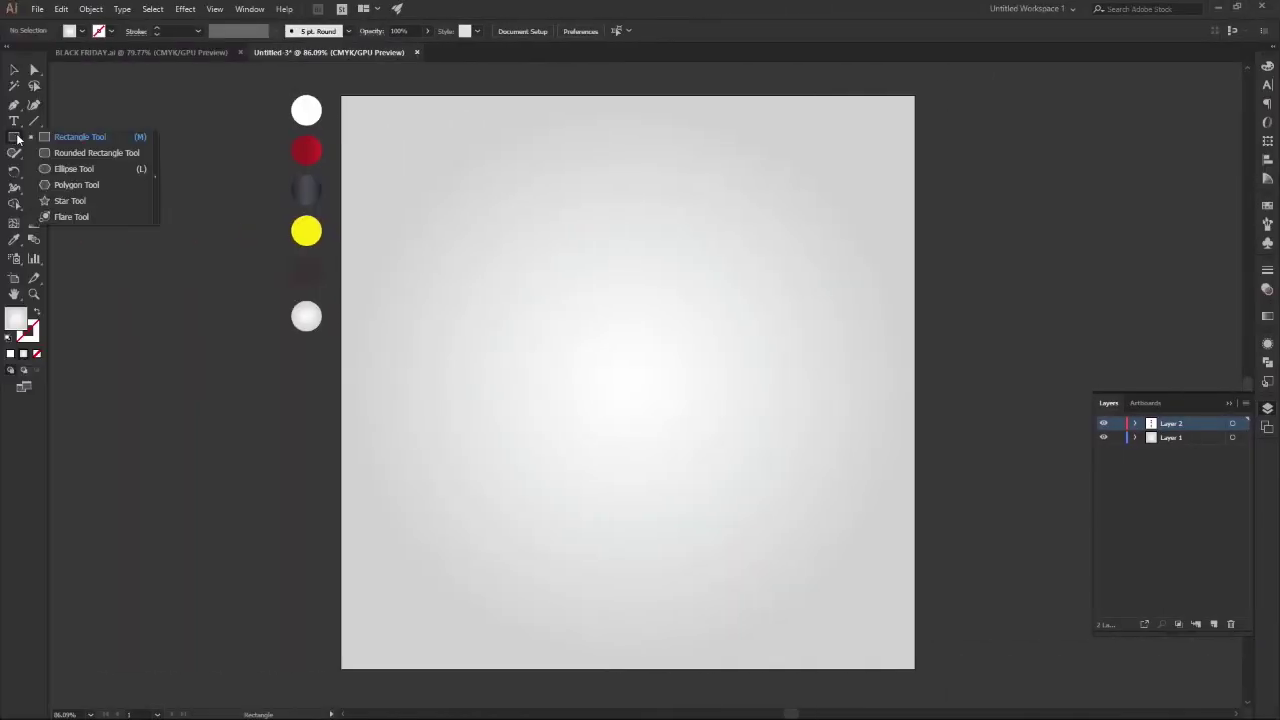
Step: Draw a horizontally centred 640 × 867 px rounded rectangle with 38.4 px corners and a 0.25 pt stroke
left_click(96, 152)
left_click_drag(484, 126, 774, 538)
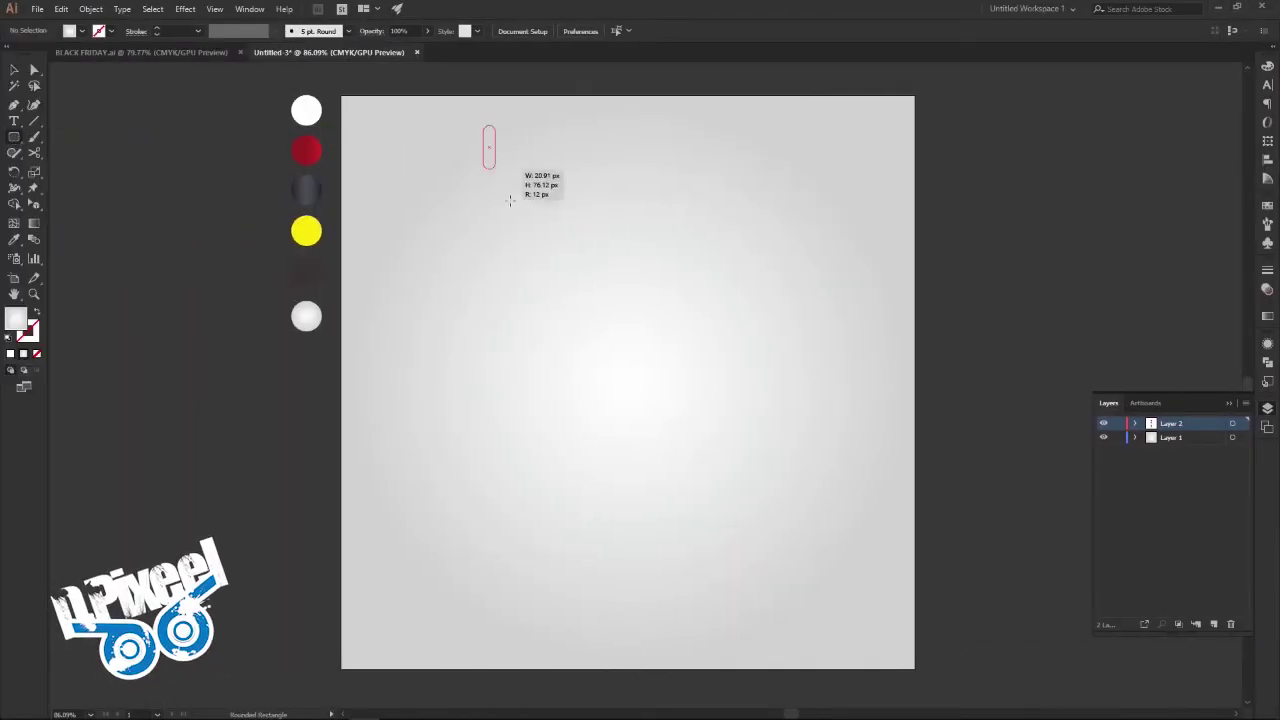
left_click_drag(774, 538, 850, 622)
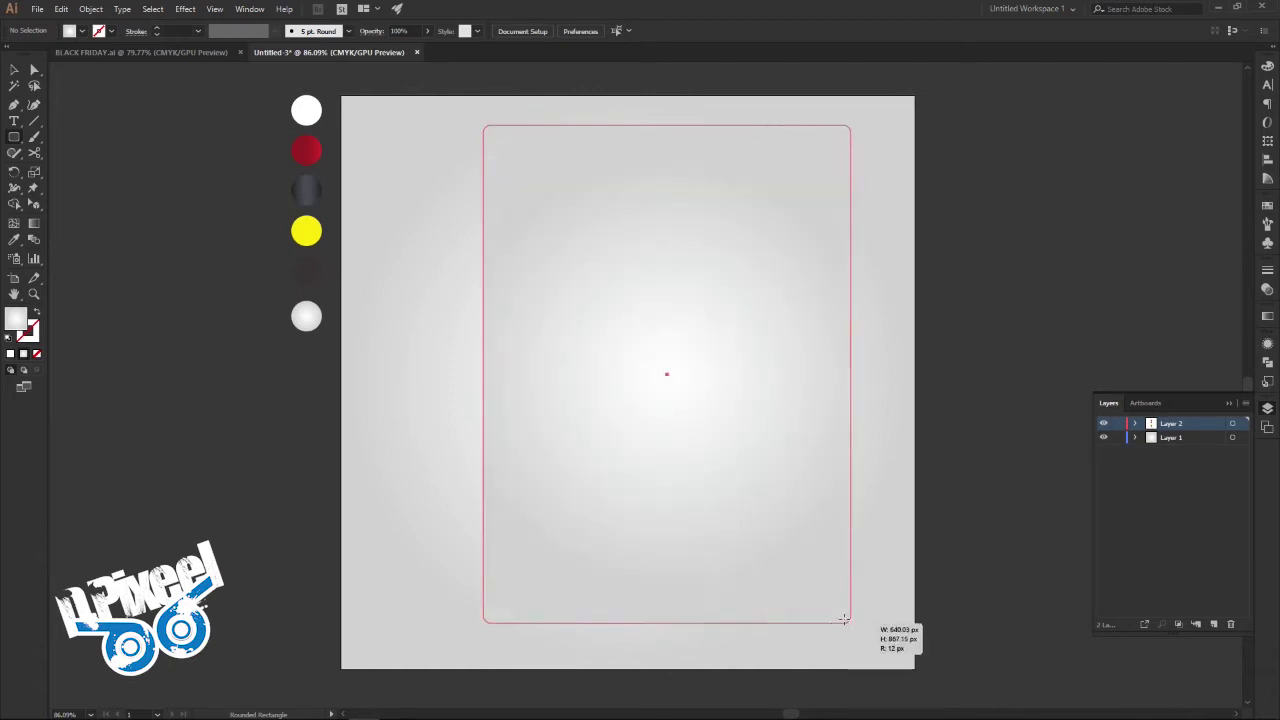
left_click(14, 69)
left_click(571, 30)
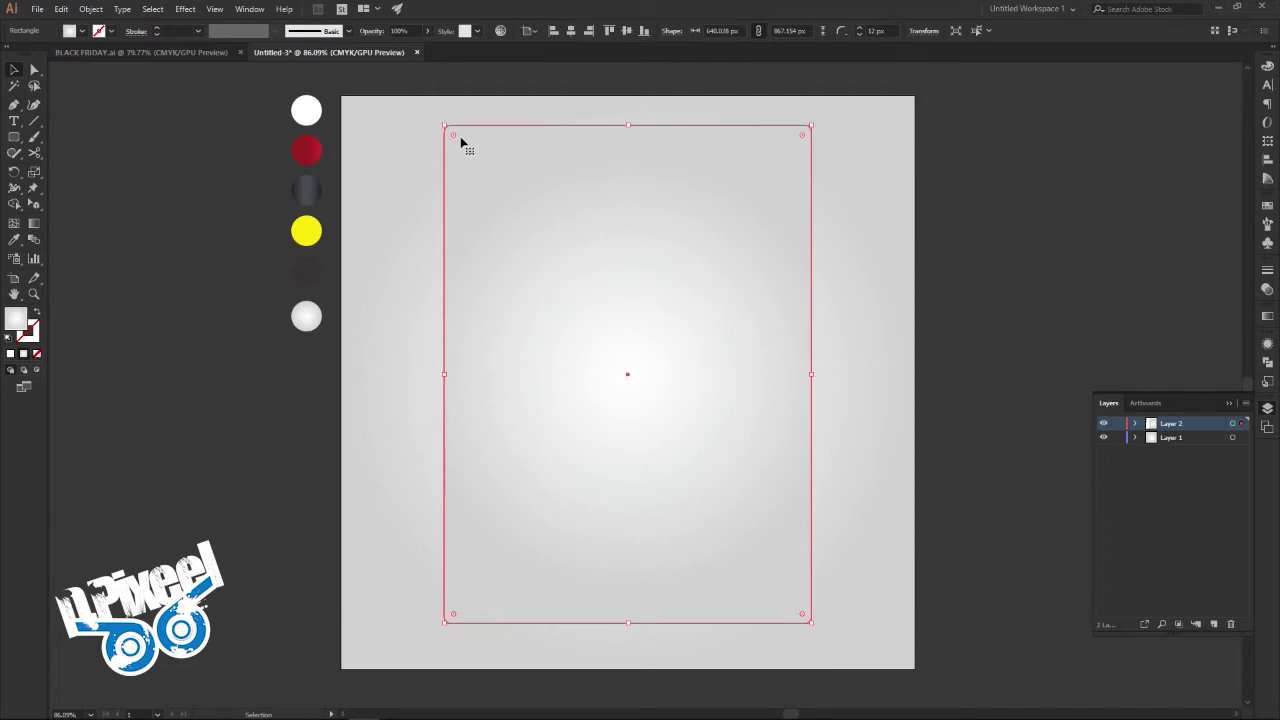
left_click_drag(453, 134, 468, 154)
left_click(155, 33)
Step: Fill the card with the red circle's gradient using the Eyedropper
left_click(176, 80)
left_click(760, 321)
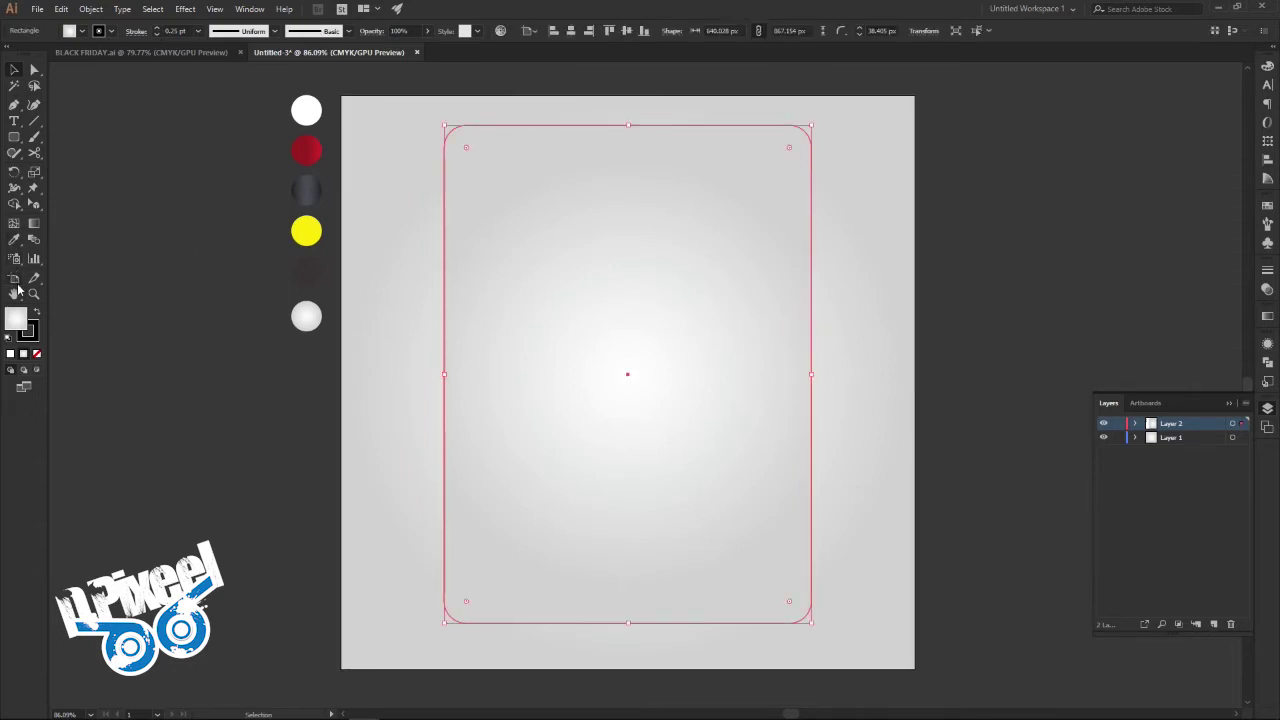
left_click(14, 242)
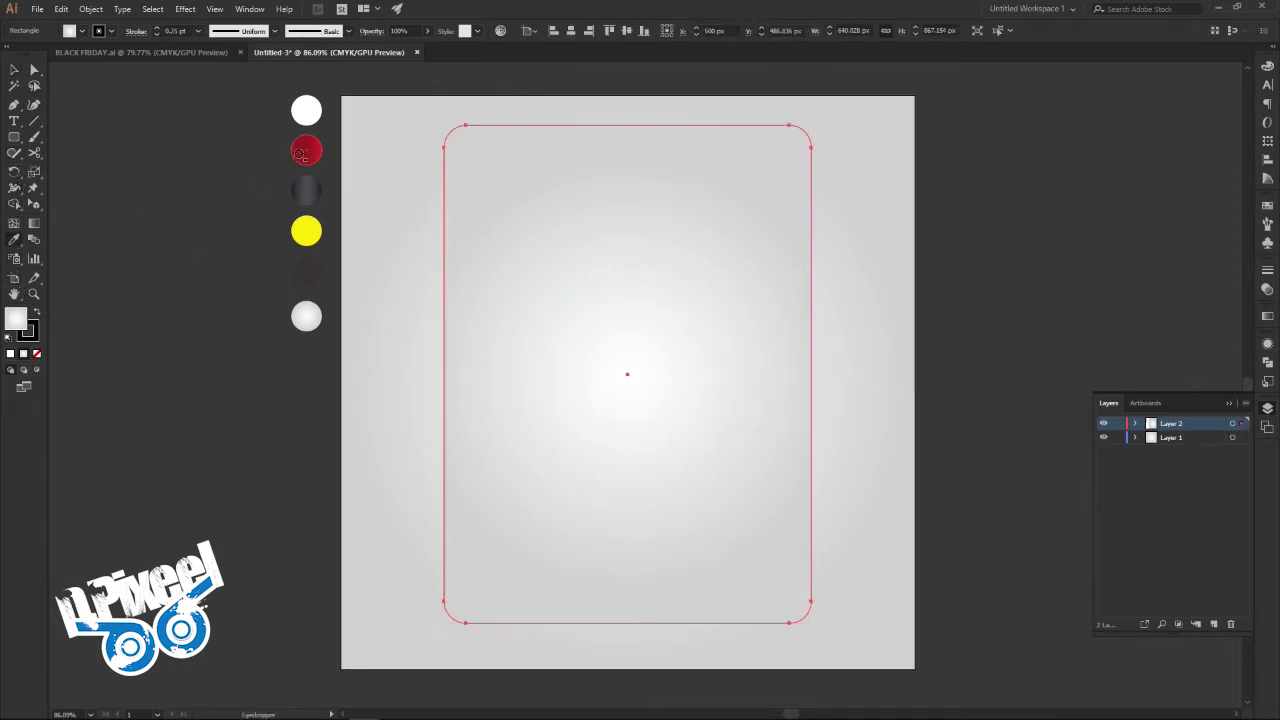
left_click(306, 150)
left_click(15, 72)
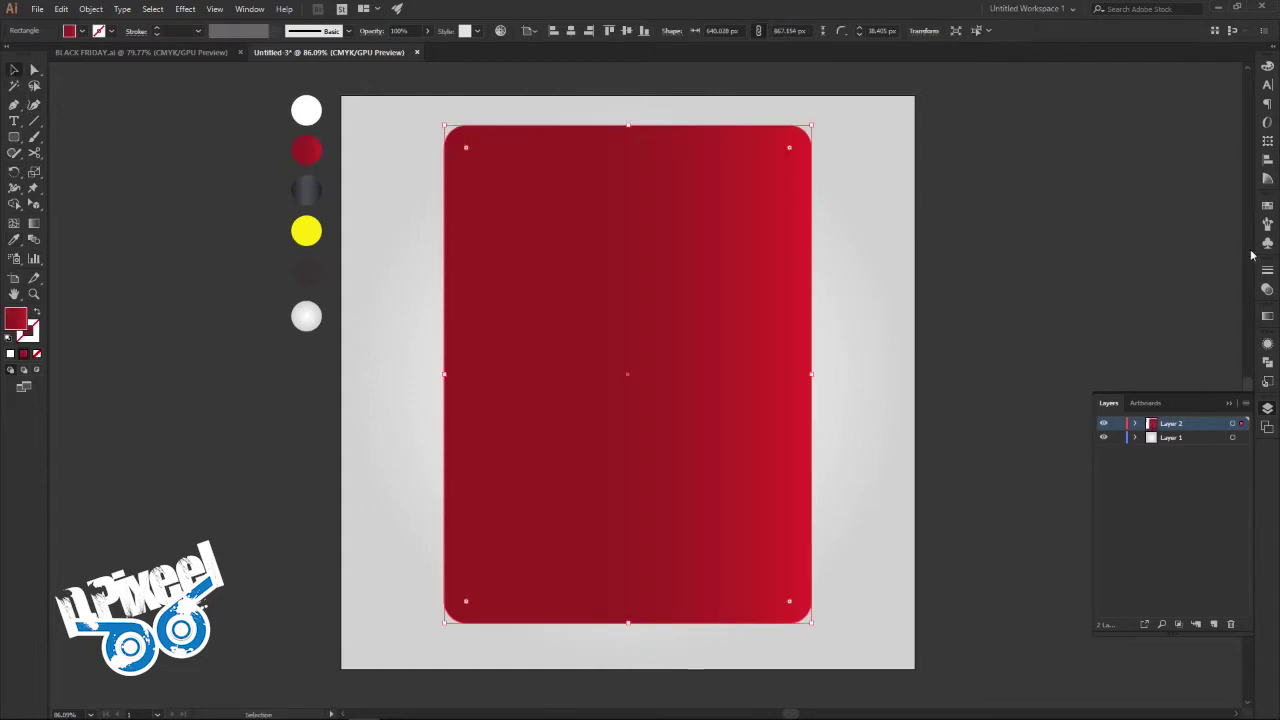
Step: Set the gradient angle to about -80° so the brighter red sits at the bottom
left_click(1267, 316)
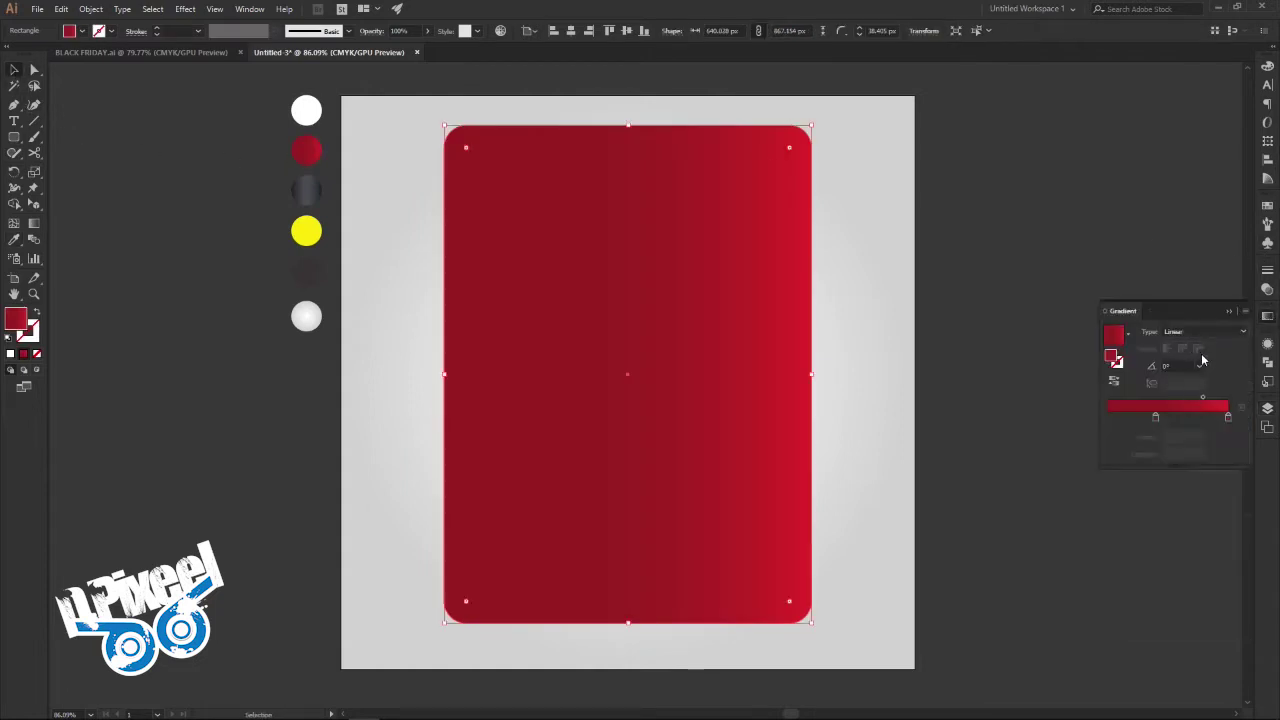
double_click(1172, 366)
key("shift+Up")
key("shift+Down")
key("shift+Down")
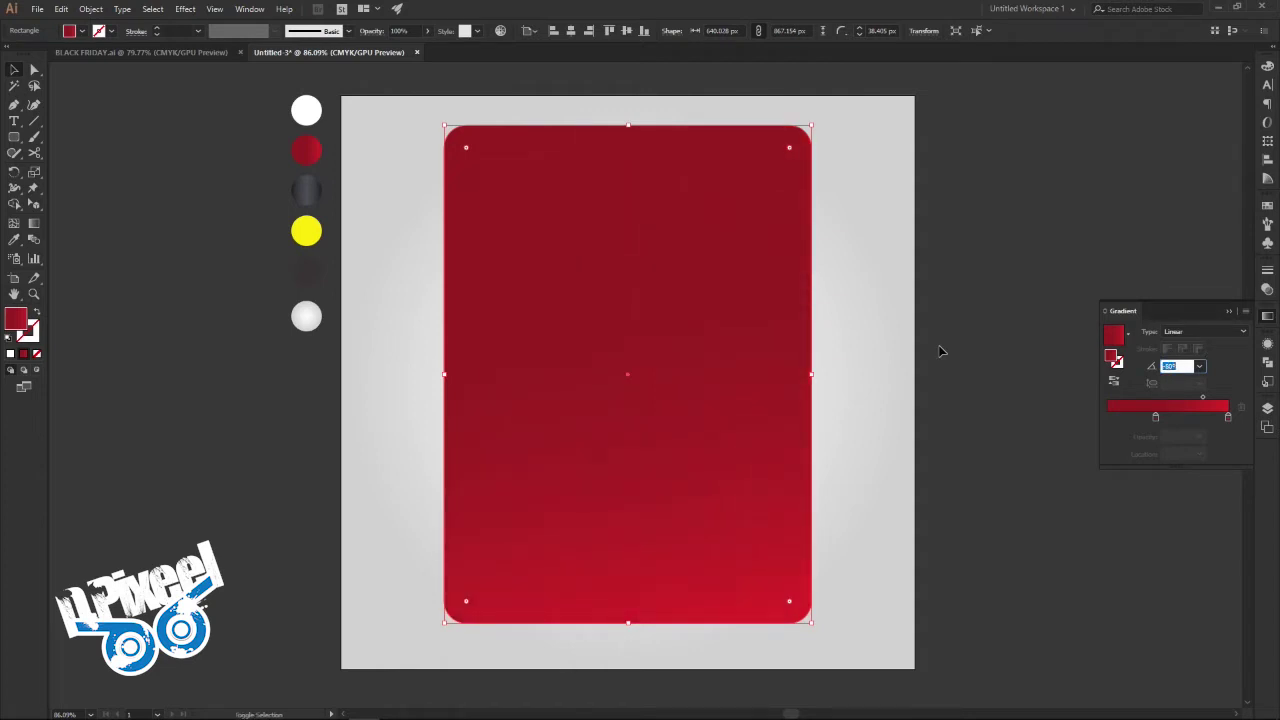
key("shift+Down")
left_click(13, 75)
left_click(113, 123)
left_click(120, 53)
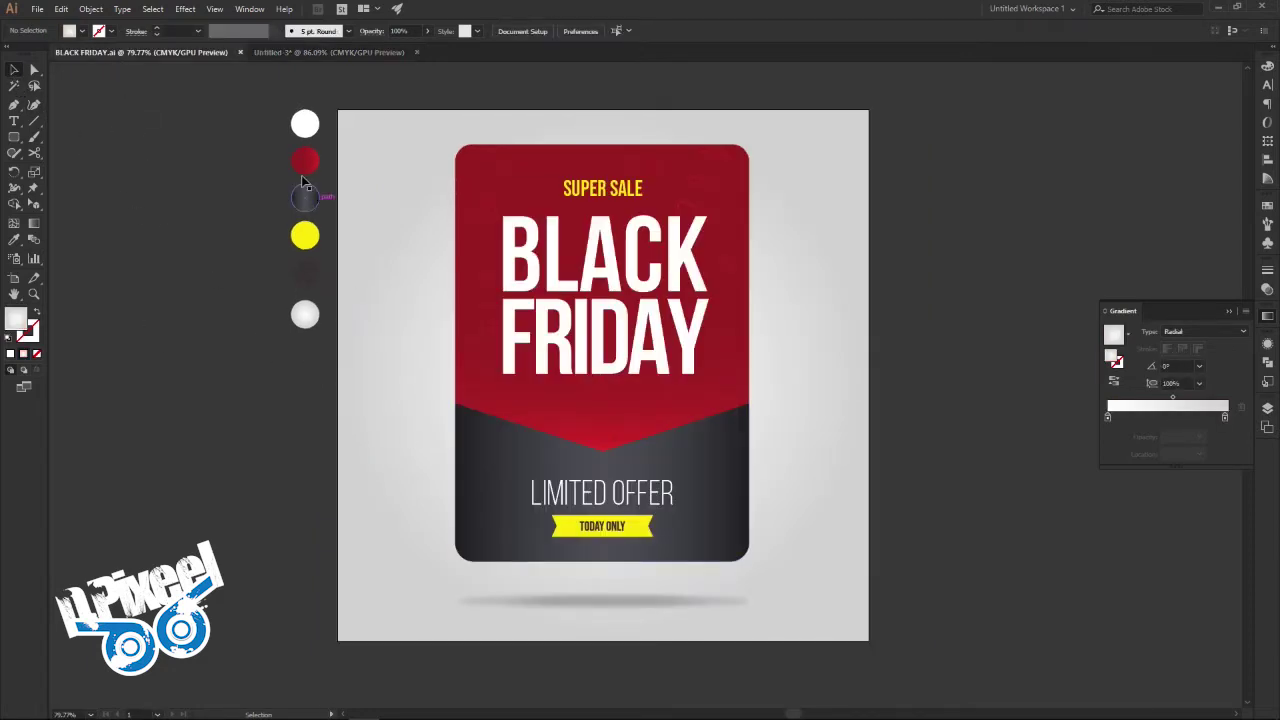
Step: Paste a copy of the card in place and fill it with the dark grey gradient
left_click(268, 53)
left_click(533, 318)
key("a")
key("v")
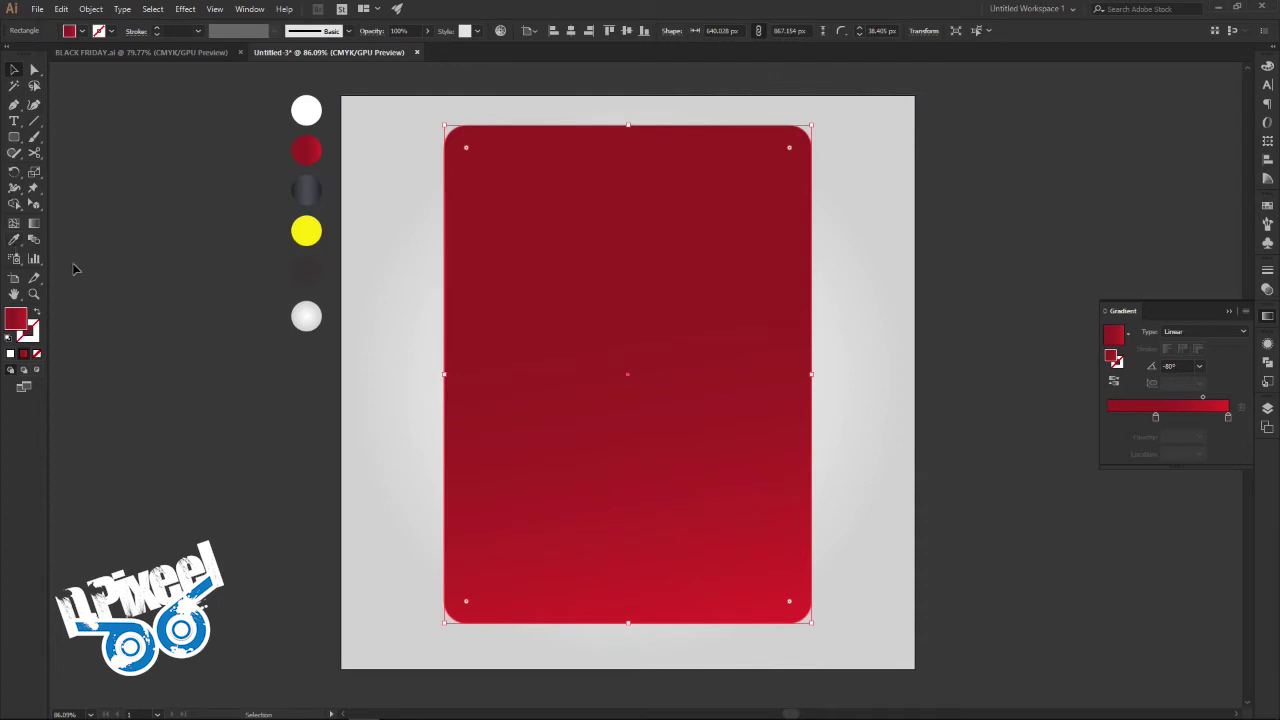
left_click(14, 242)
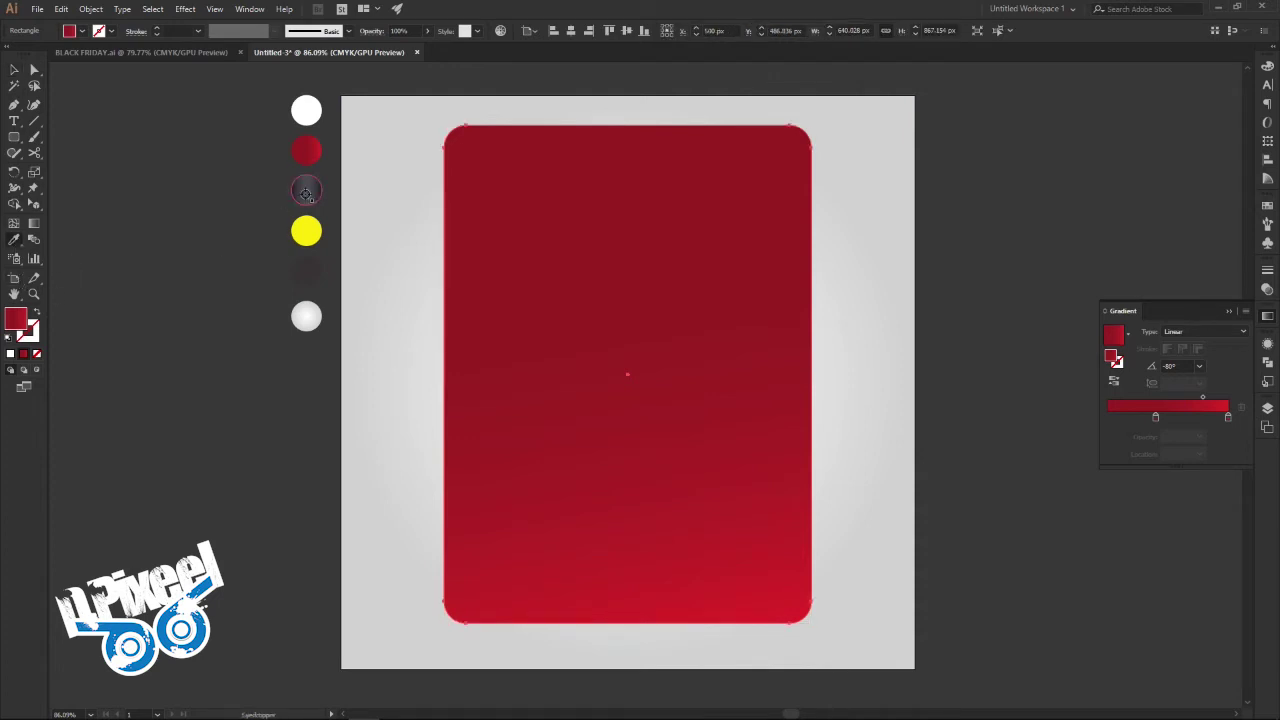
left_click(306, 190)
left_click(14, 69)
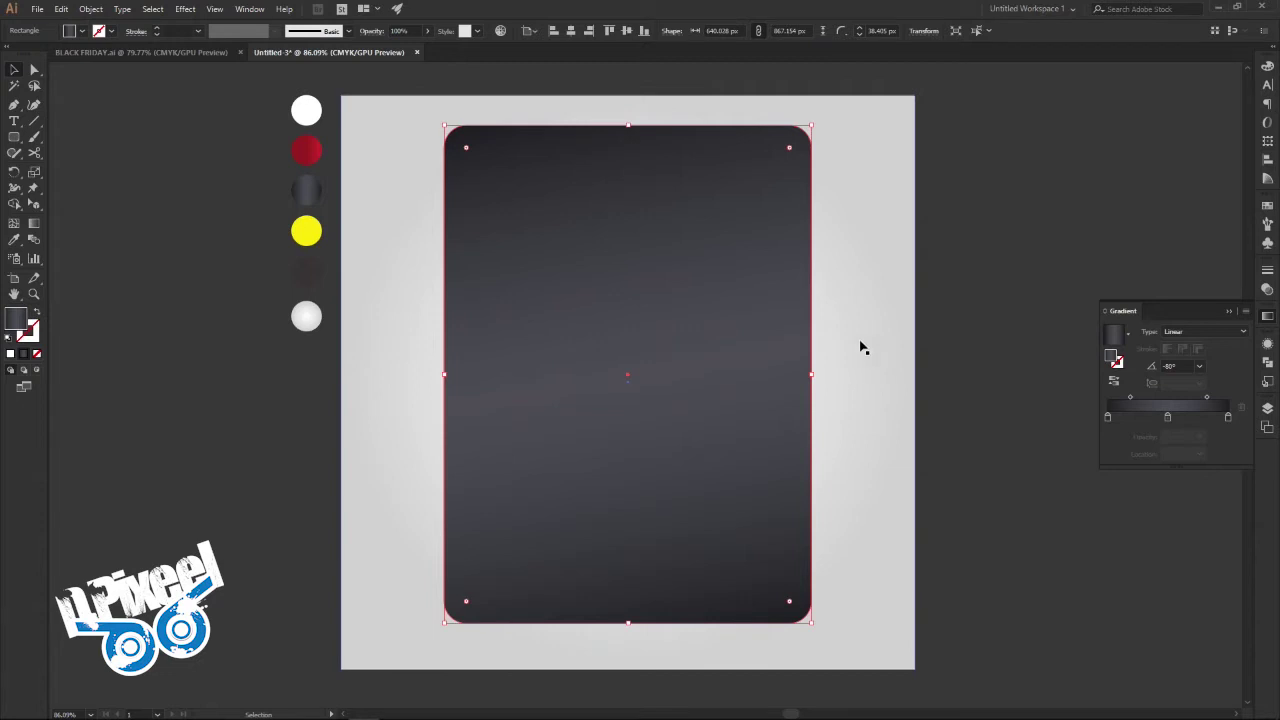
Step: Send the dark copy behind the red card and reselect the red card
right_click(757, 323)
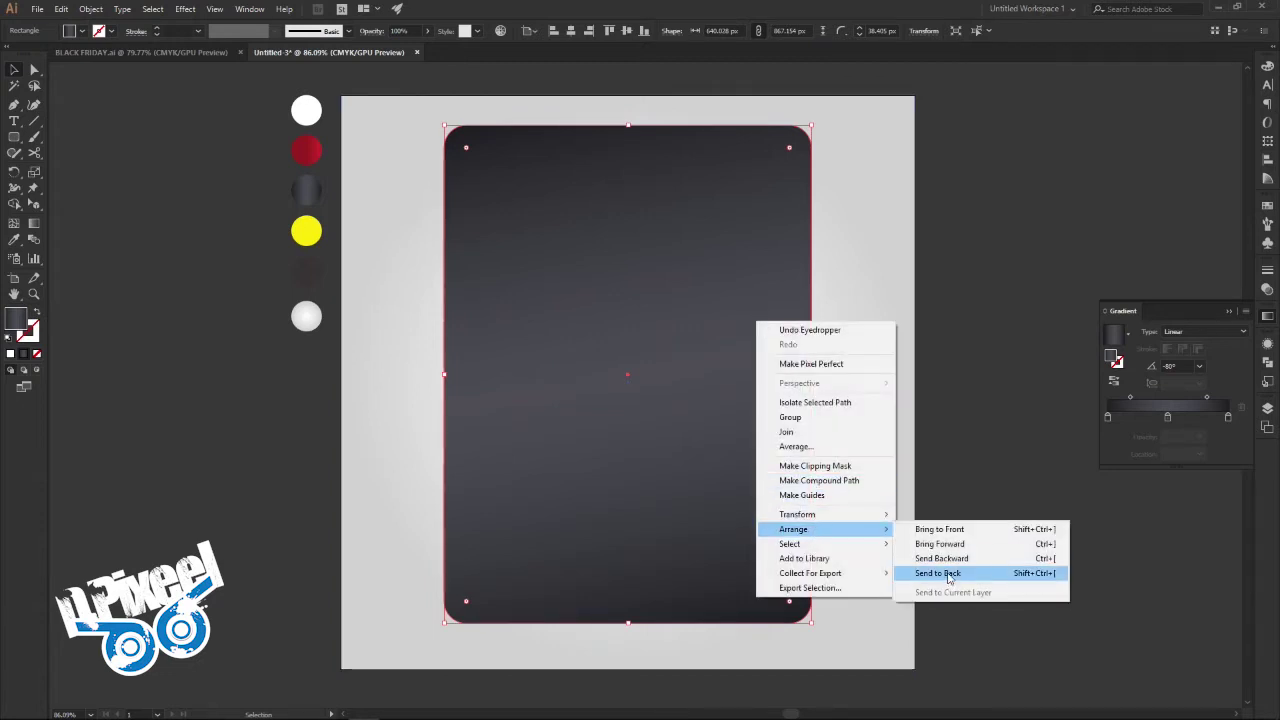
left_click(948, 575)
left_click(745, 503)
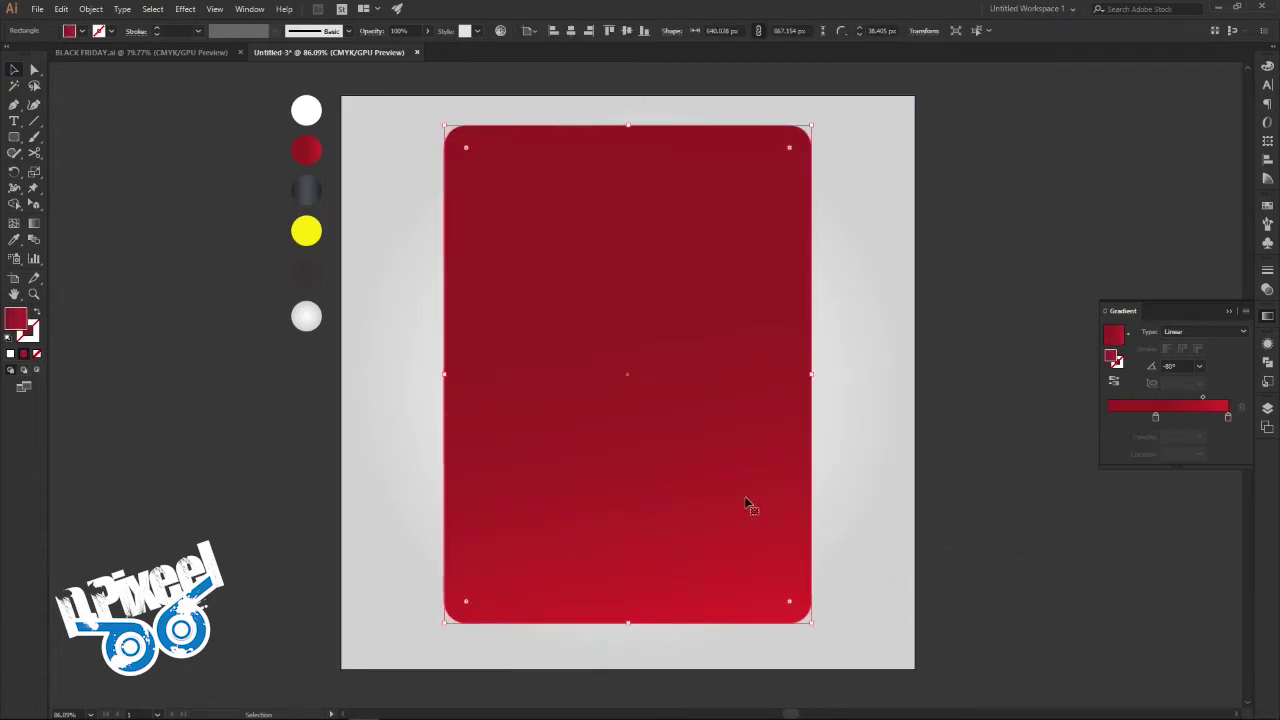
key("a")
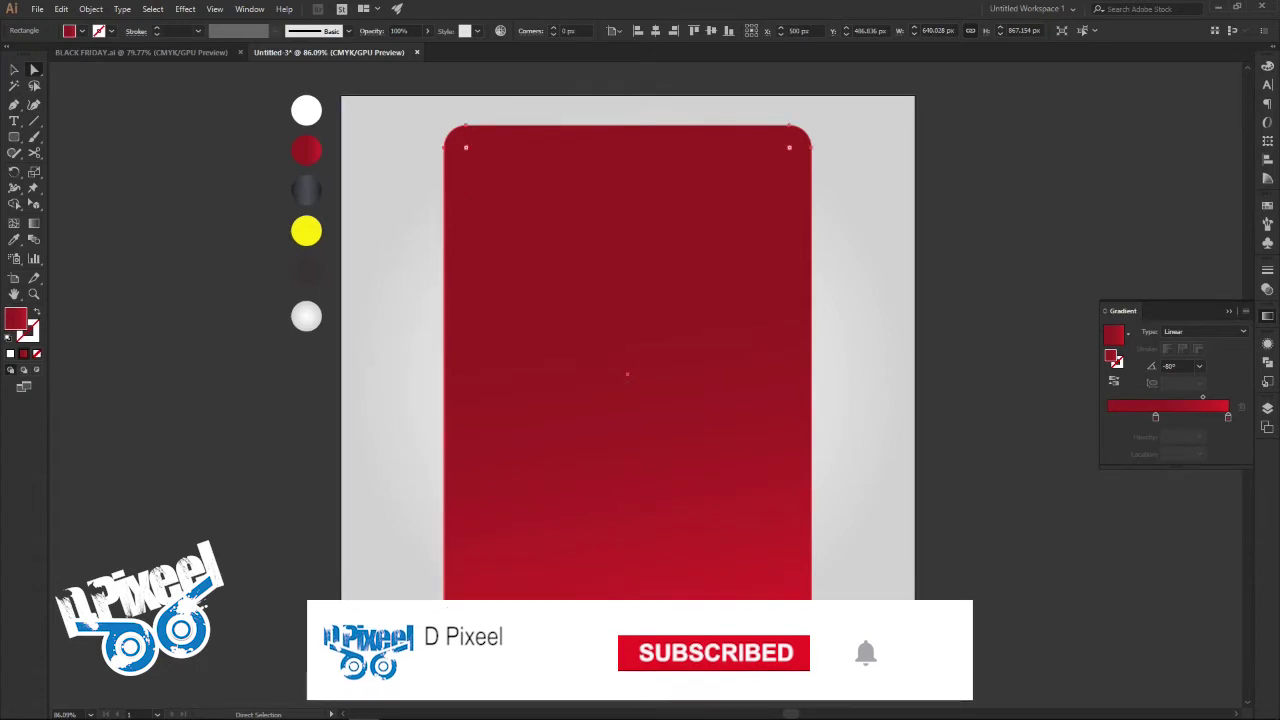
Step: Add an anchor at the middle of the red card's bottom edge and raise both bottom corners
key("p")
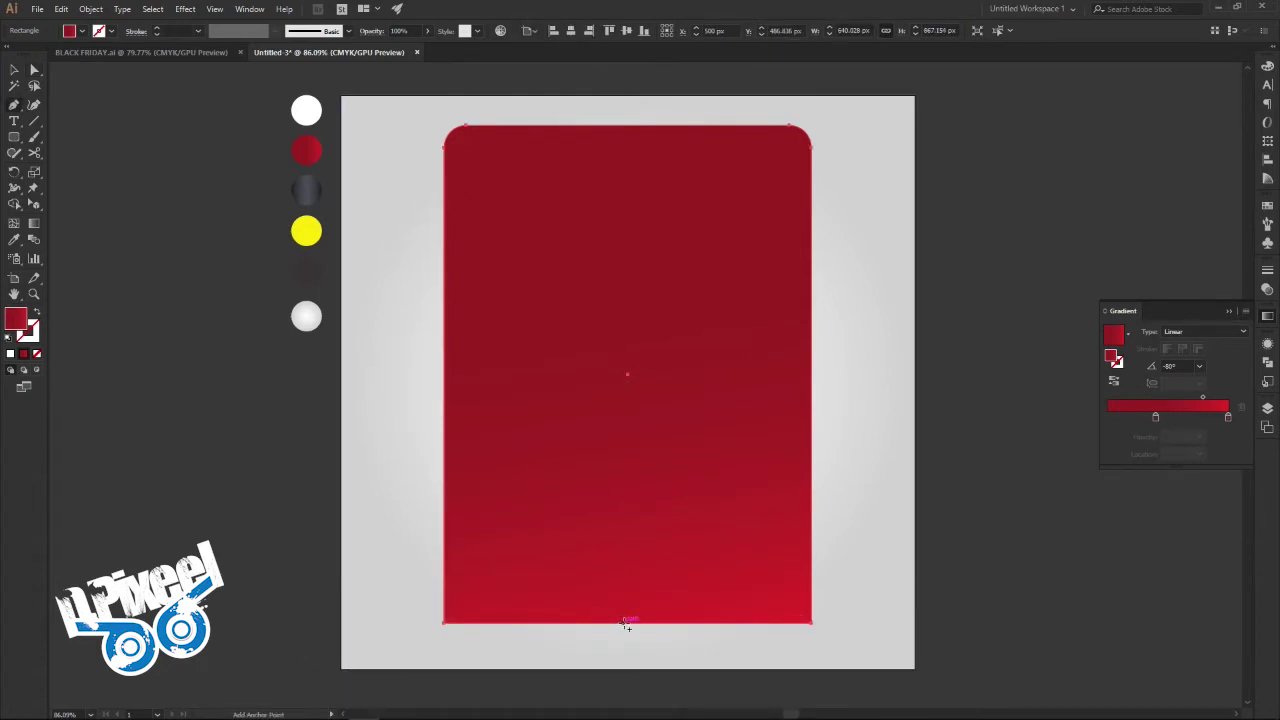
left_click(625, 622)
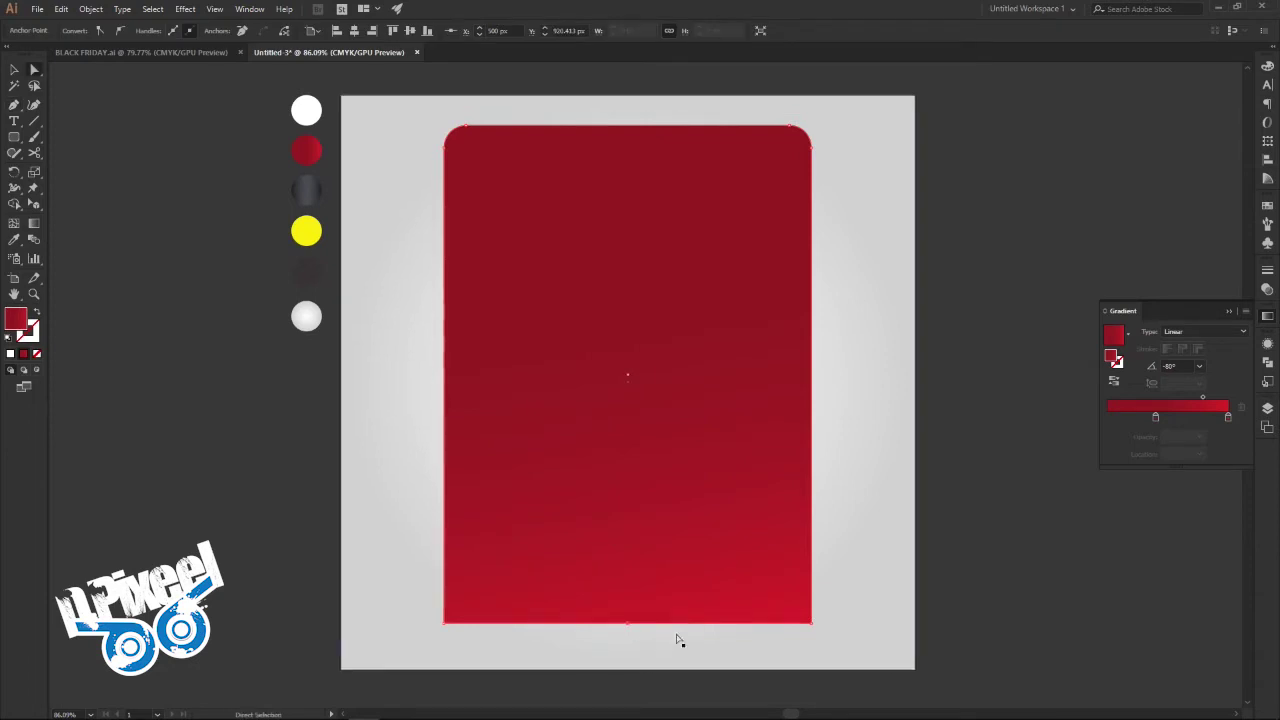
left_click(812, 623, "ctrl")
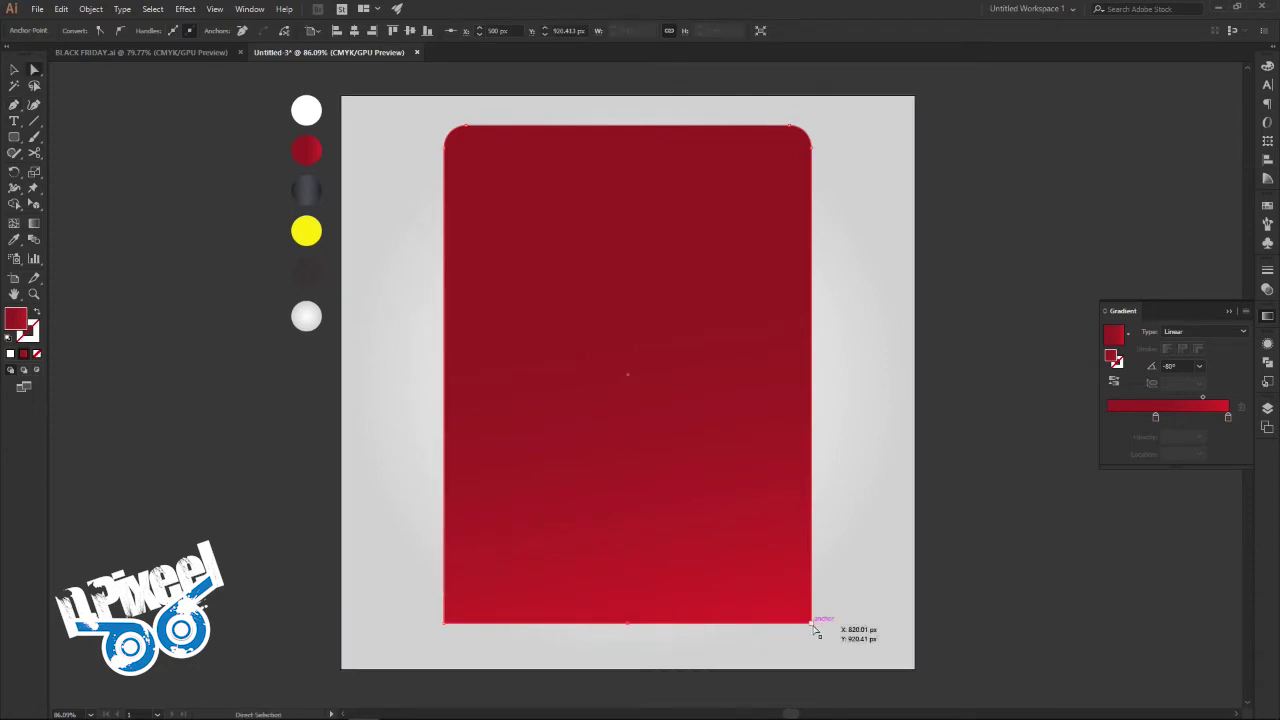
left_click(444, 623, "shift")
key("shift+Up")
key("shift+Up")
key("shift+Up")
key("shift+Up")
key("shift+Up")
key("shift+Up")
key("shift+Up")
key("shift+Up")
key("shift+Up")
key("shift+Up")
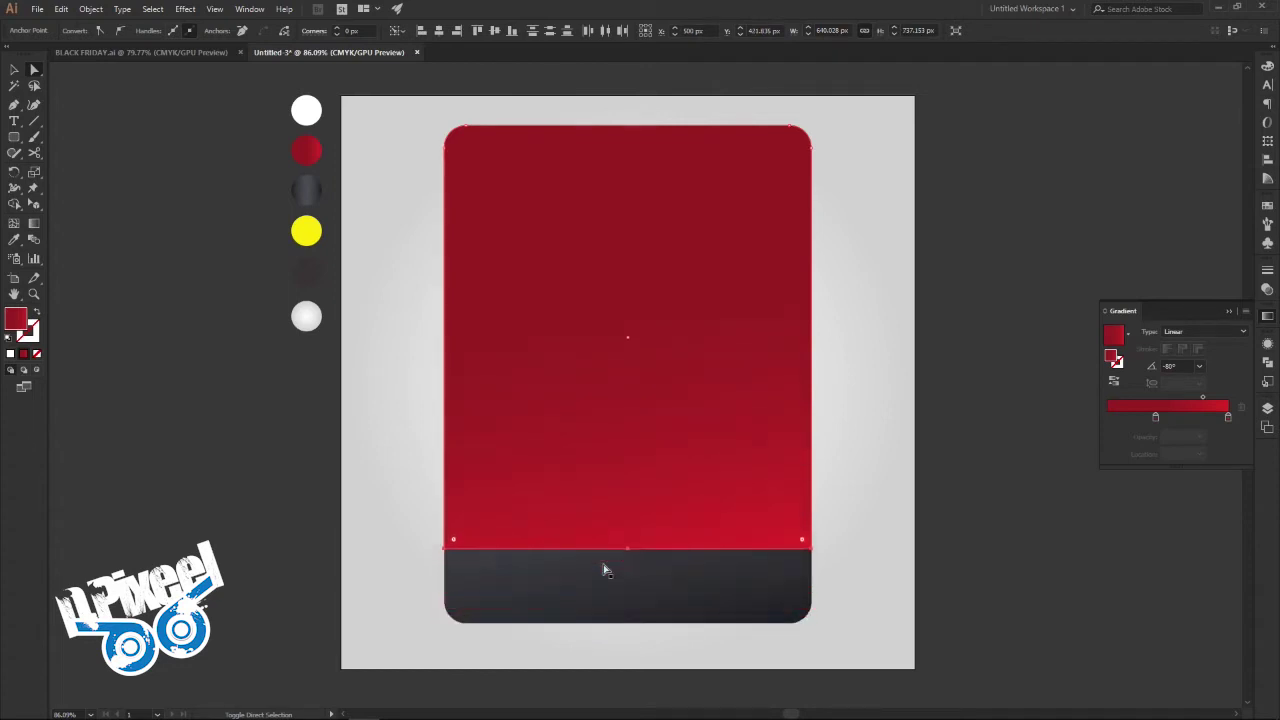
key("shift+Up")
key("shift+Up")
key("shift+Up")
key("shift+Up")
key("shift+Down")
Step: Check the reference and raise the bottom corners further into a downward V point
left_click(163, 54)
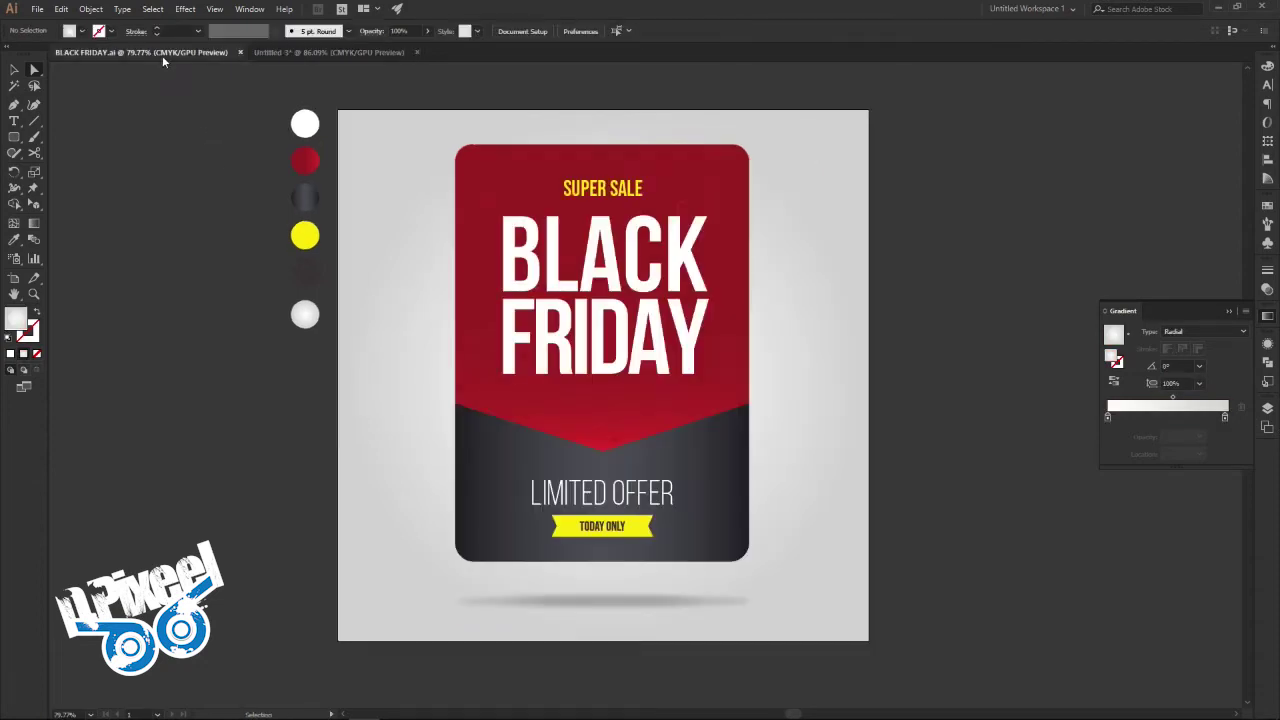
left_click(293, 53)
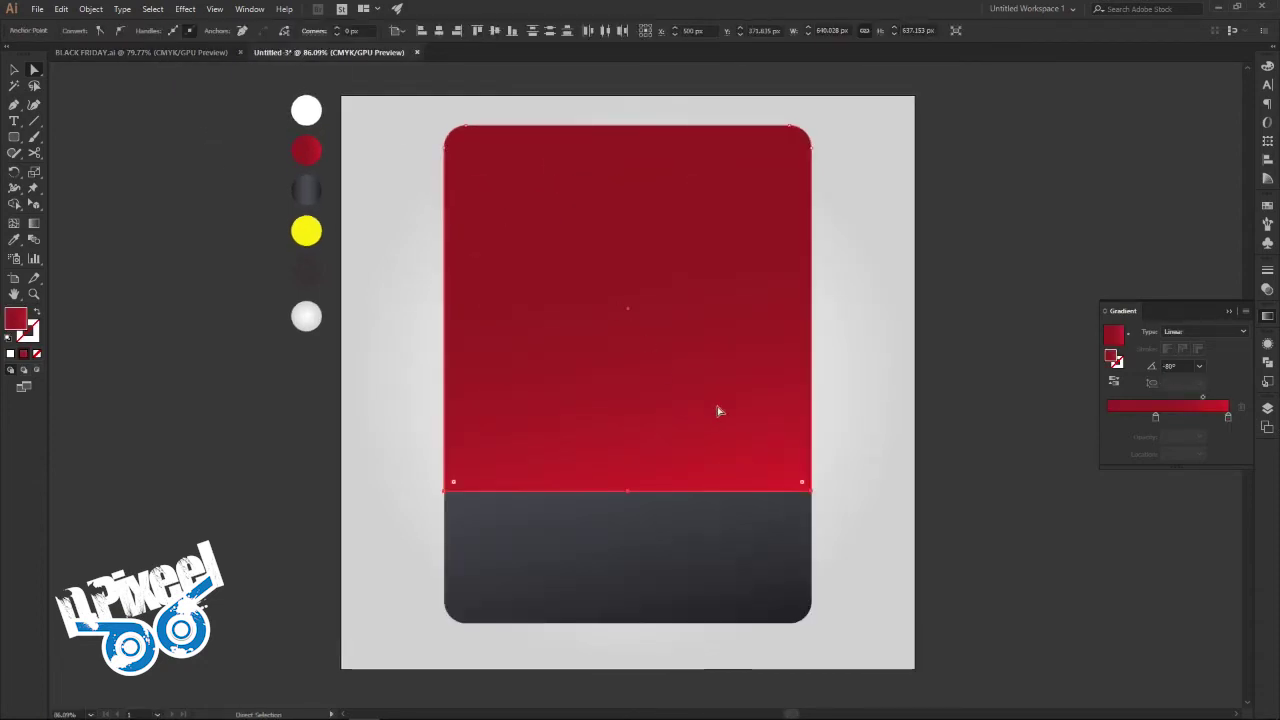
key("shift+Up")
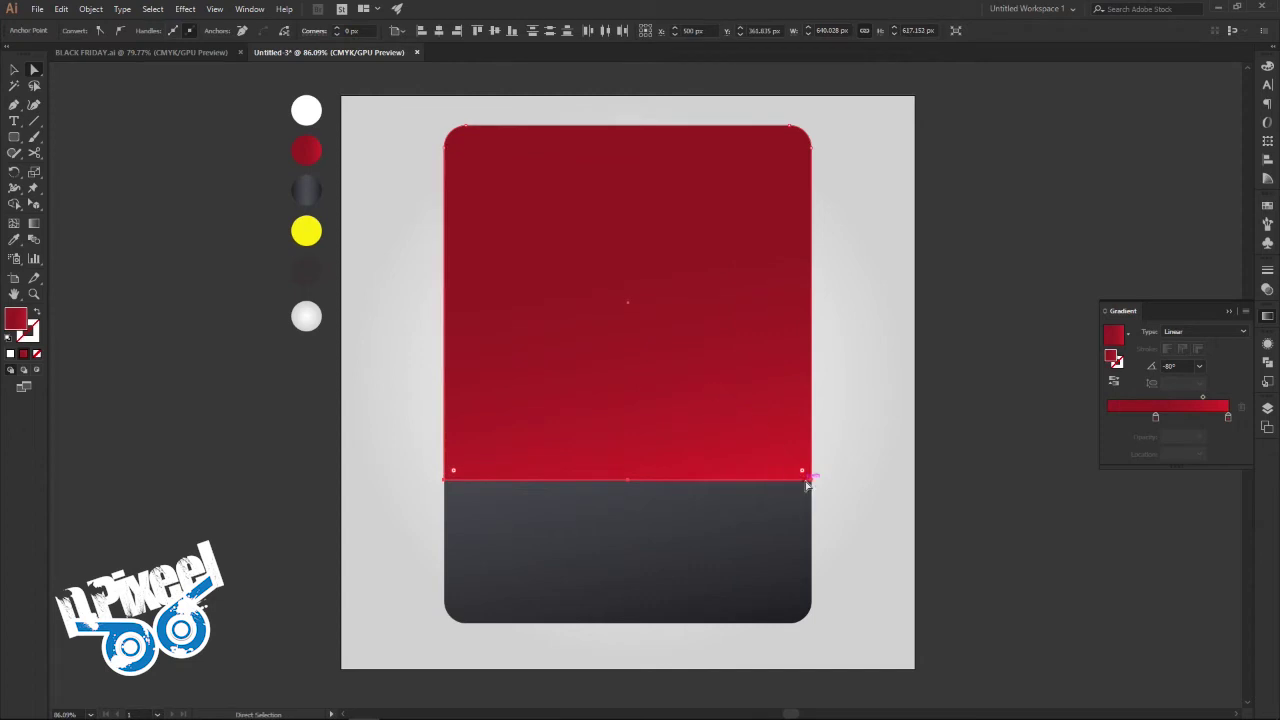
left_click(803, 471)
left_click(448, 484, "shift")
left_click(449, 481, "shift")
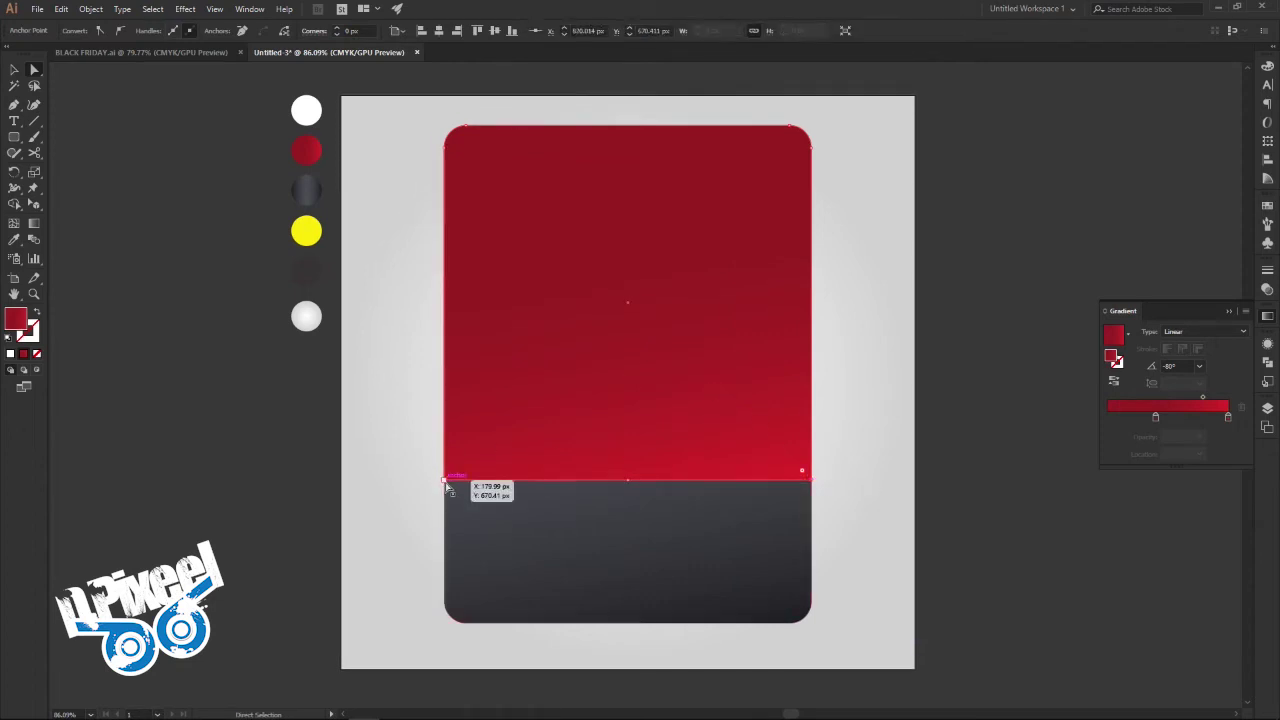
key("shift+Up")
key("shift+Up")
key("shift+Up")
key("shift+Up")
key("shift+Up")
key("shift+Up")
key("shift+Up")
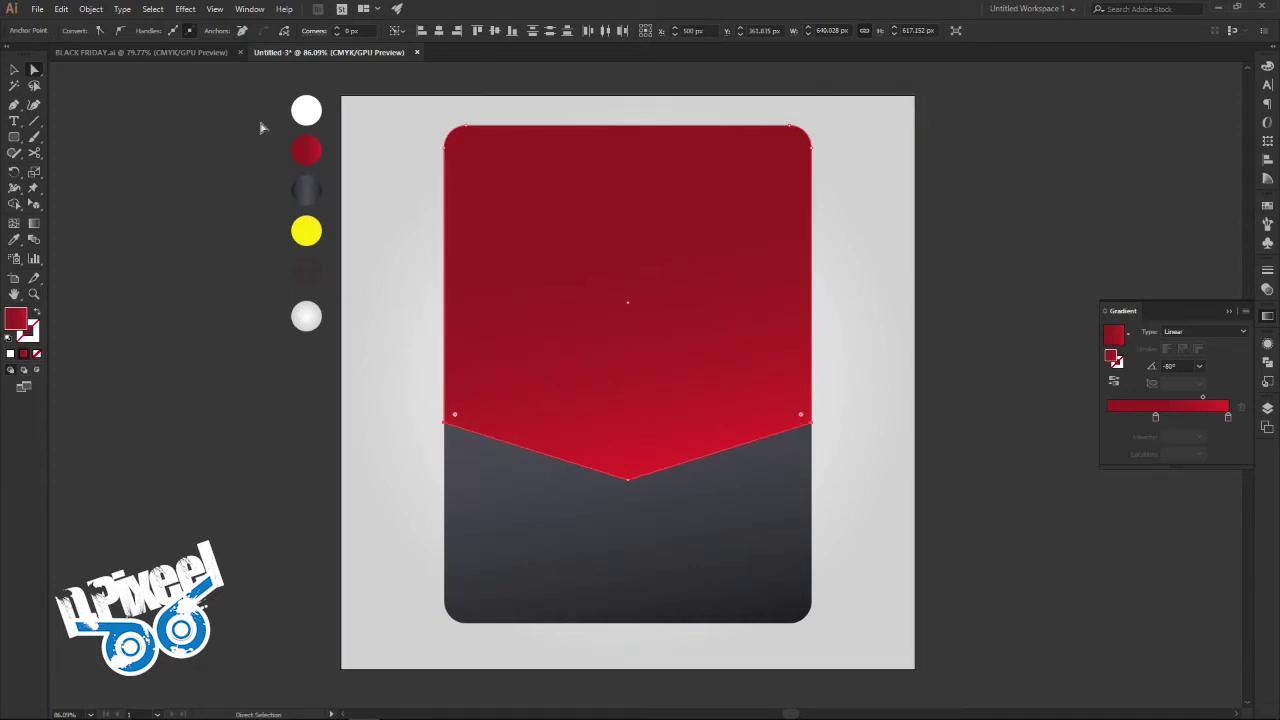
left_click(205, 58)
left_click(345, 52)
left_click(13, 70)
left_click(143, 194)
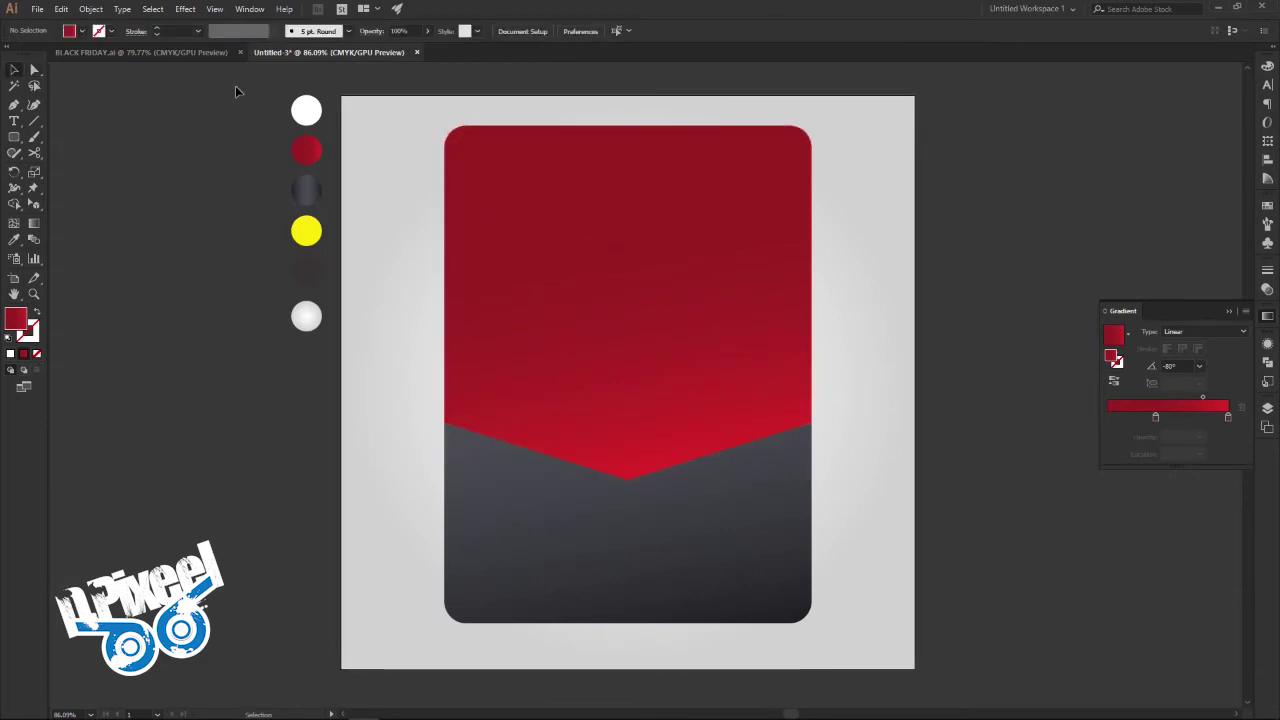
Step: Paste the shopping-icon pattern from the reference poster and arrange it behind the card shapes
left_click(222, 57)
left_click(330, 52)
left_click(61, 9)
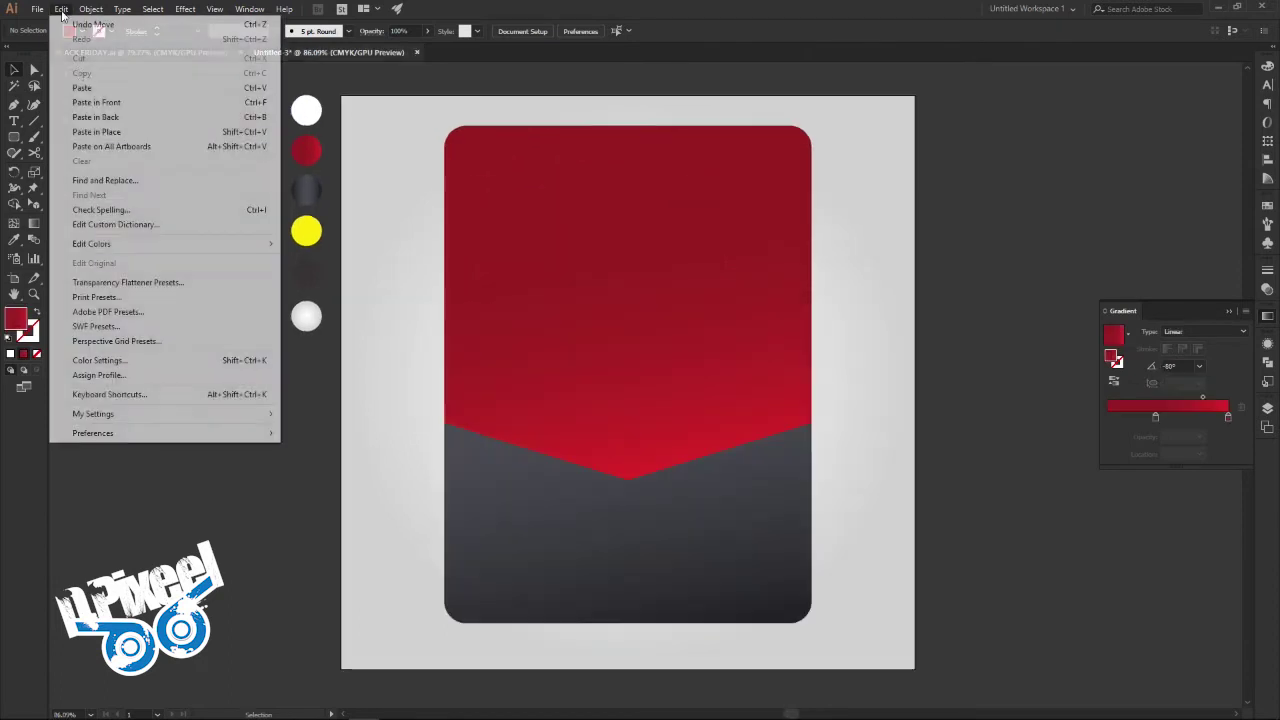
left_click(93, 104)
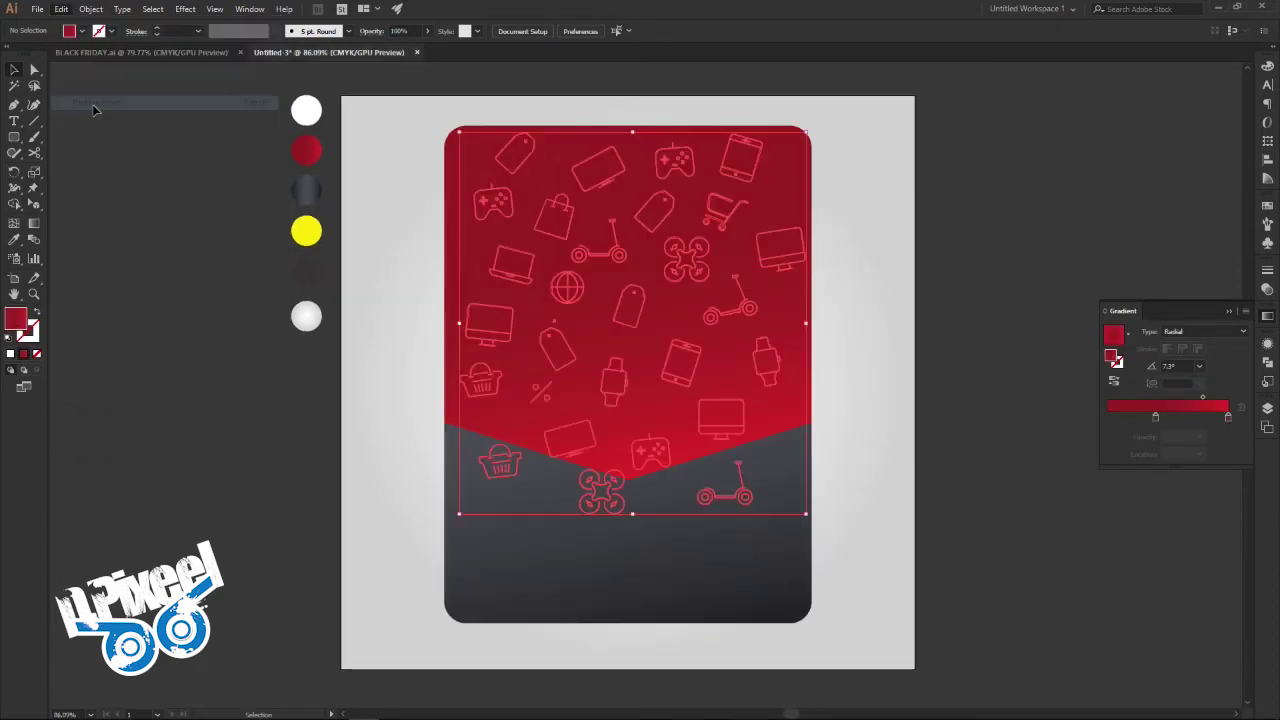
key("Left")
key("Left")
key("Left")
key("Left")
key("Left")
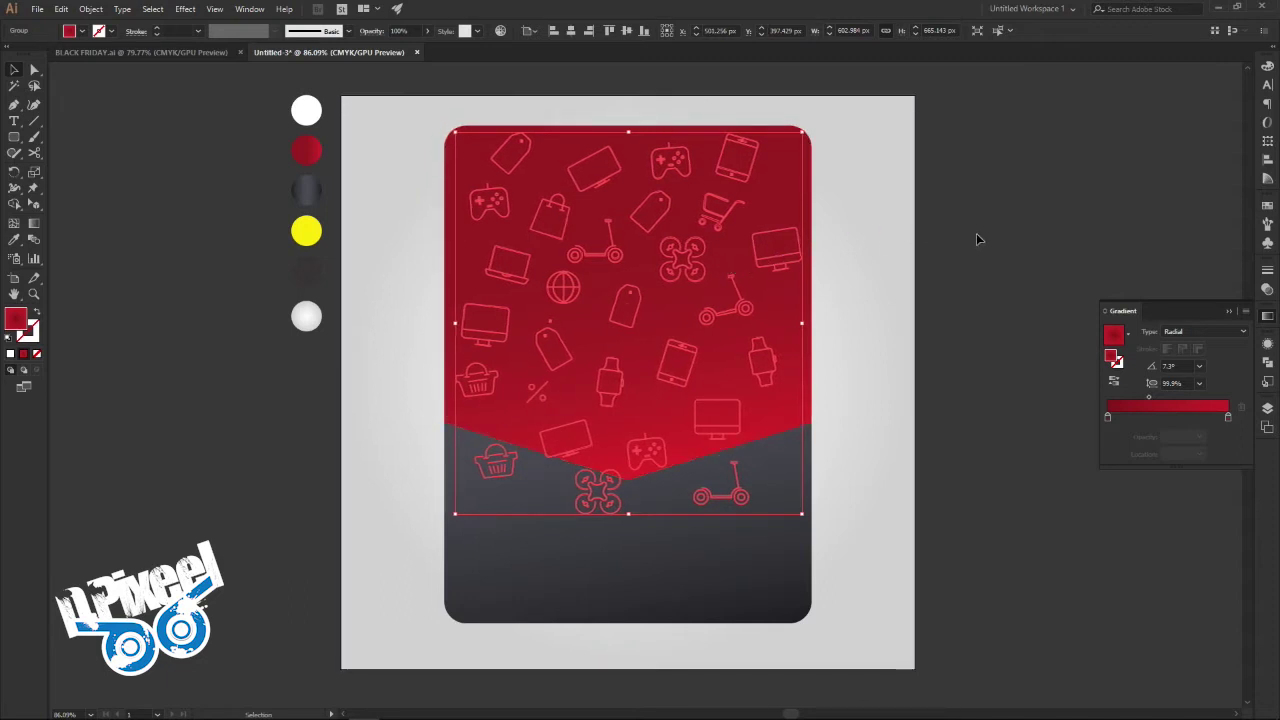
key("ctrl+shift+bracketleft")
left_click(917, 219)
Step: Paste a copy of the red card shape in front of the icon pattern
left_click(694, 166)
left_click(61, 9)
left_click(80, 74)
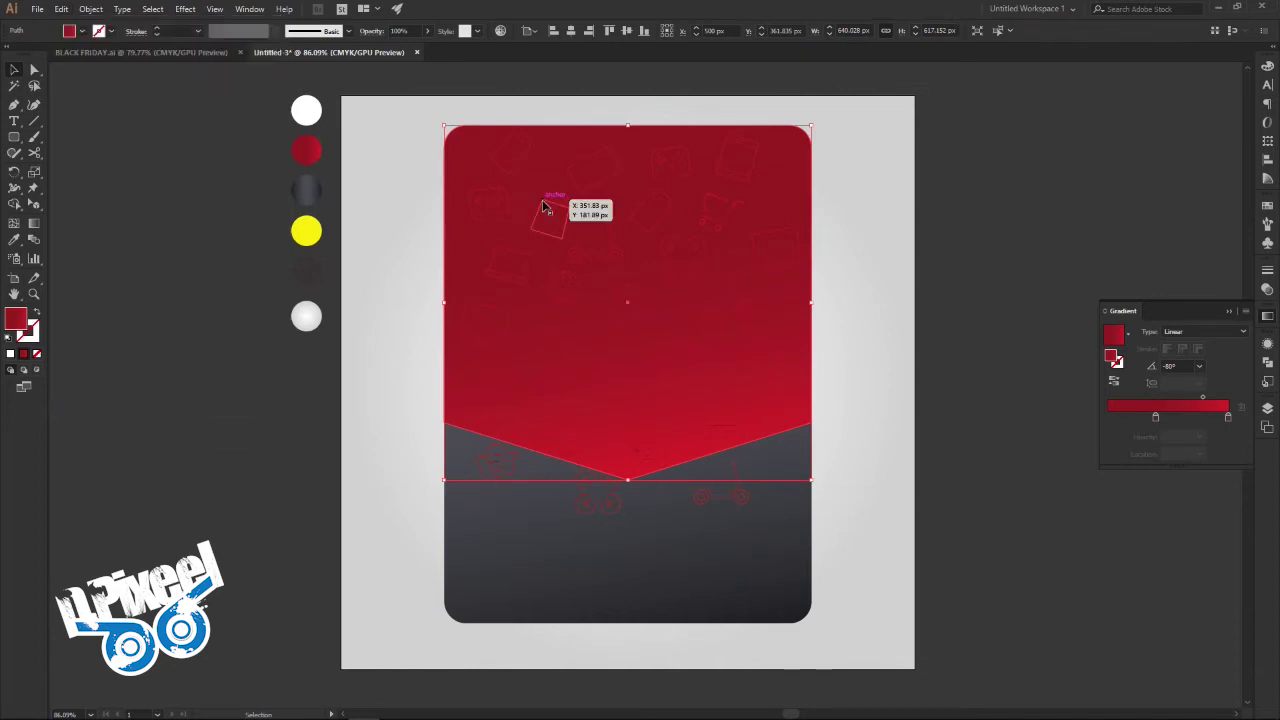
key("ctrl+z")
left_click(61, 9)
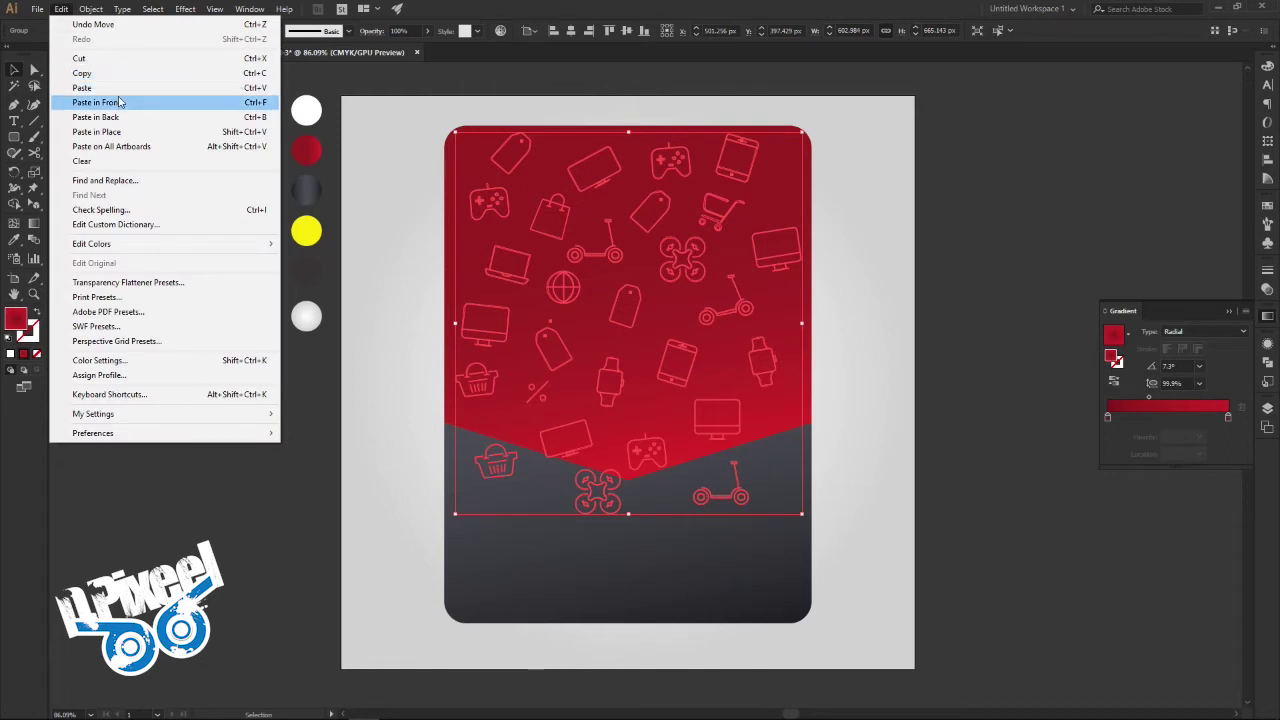
left_click(118, 102)
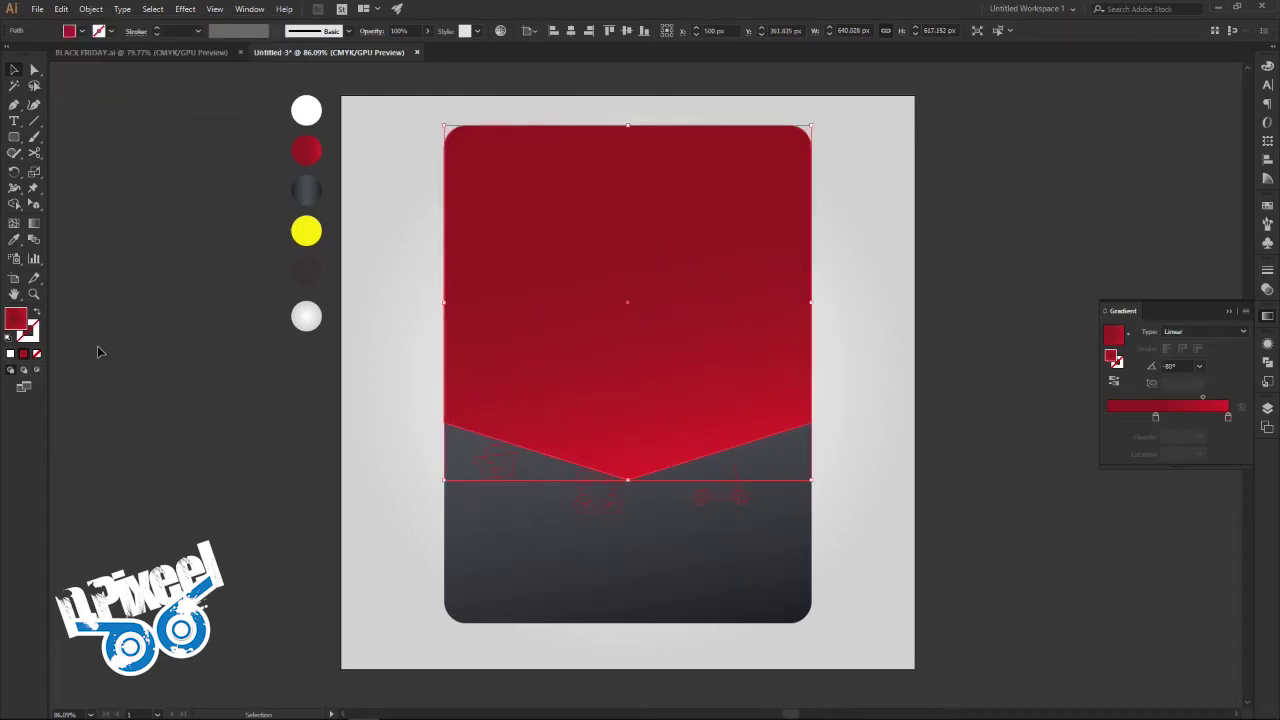
Step: Clip the icon pattern to the fill-less red card copy, then compare with the reference
left_click(37, 354)
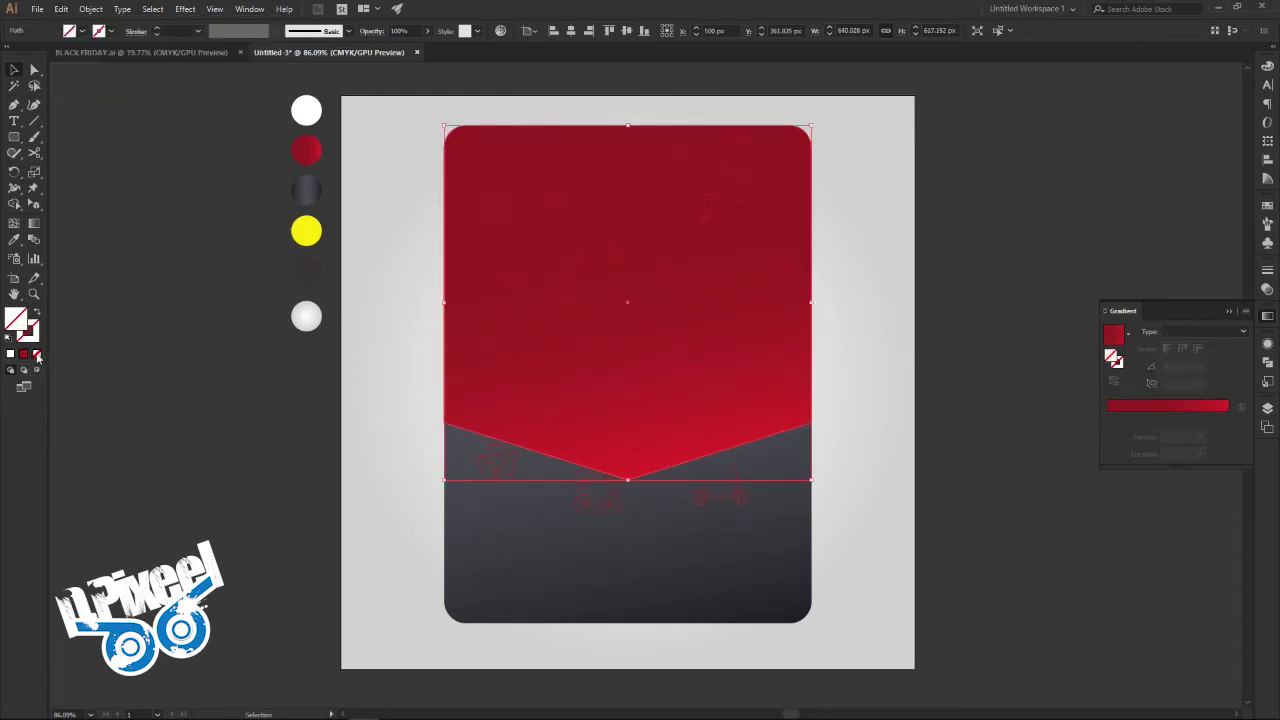
left_click(640, 299, "shift")
right_click(640, 299)
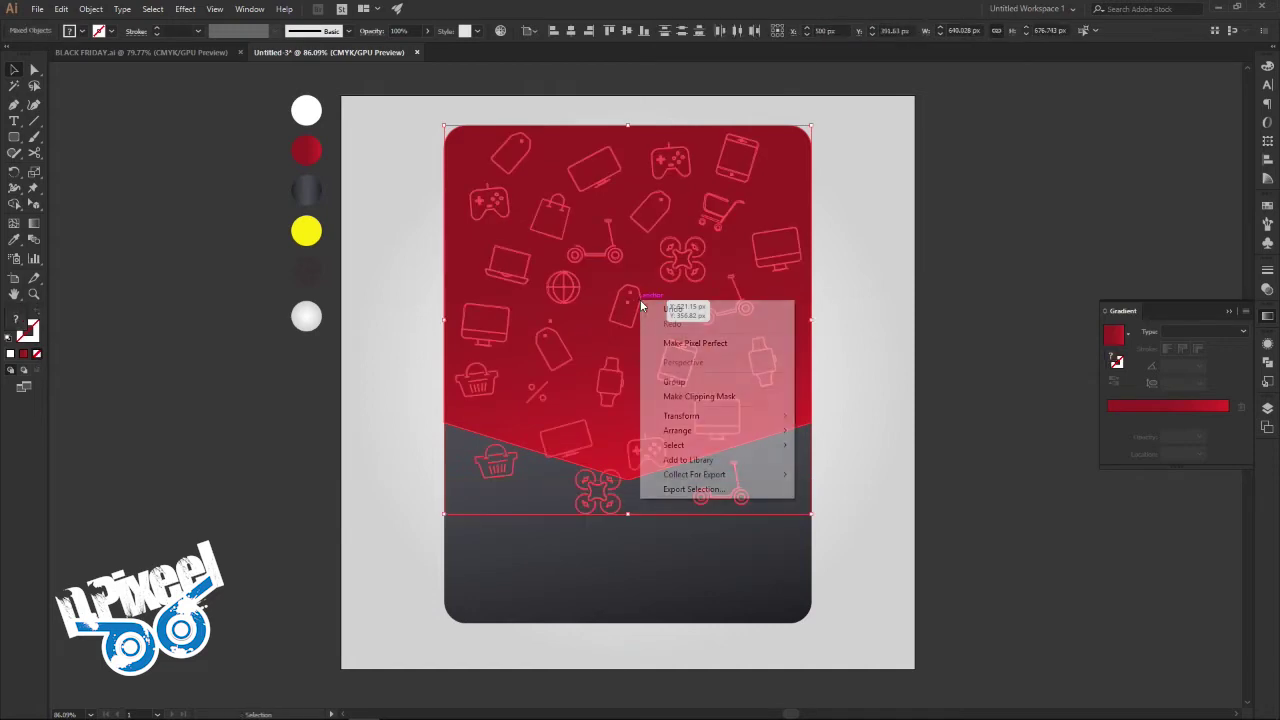
left_click(720, 398)
left_click(971, 345)
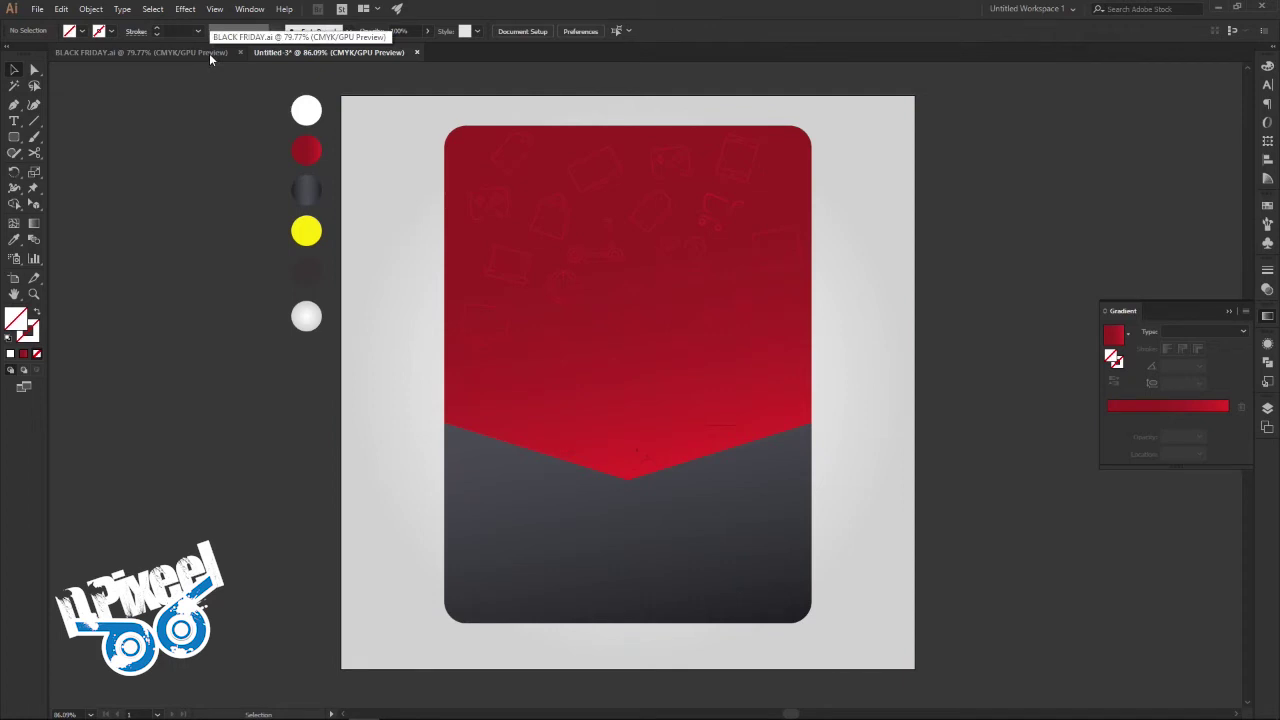
left_click(146, 54)
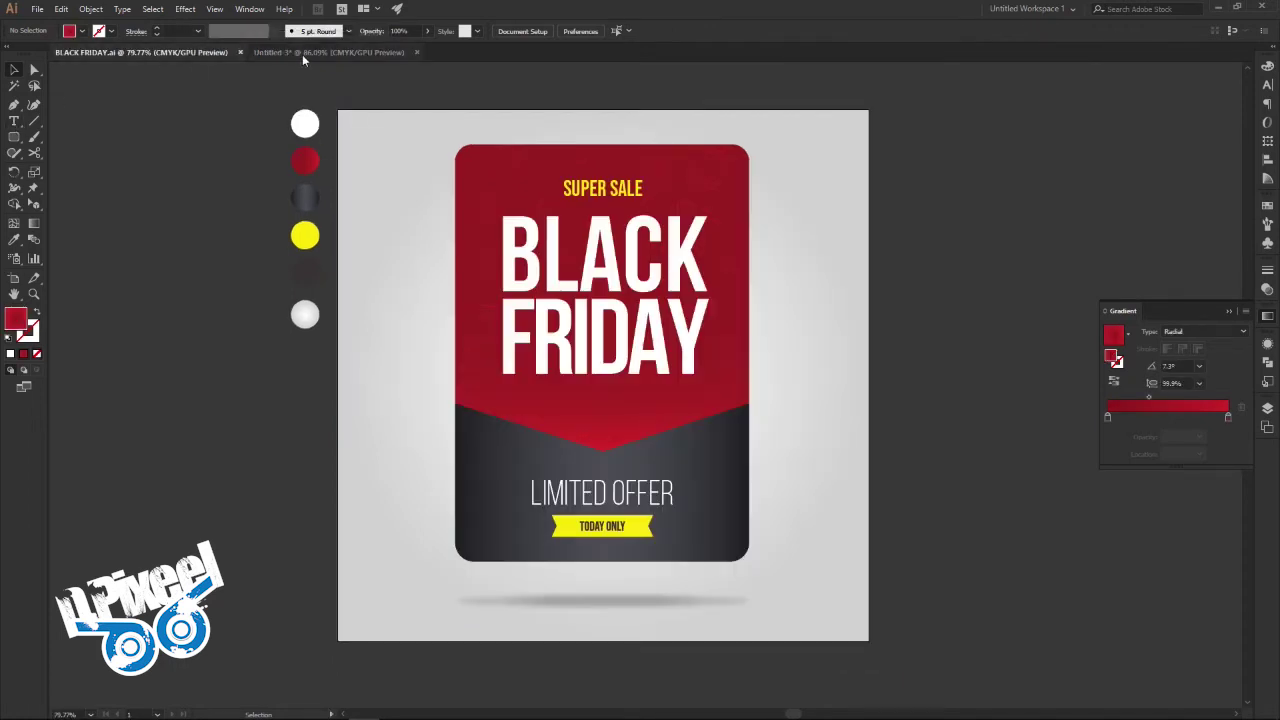
left_click(318, 52)
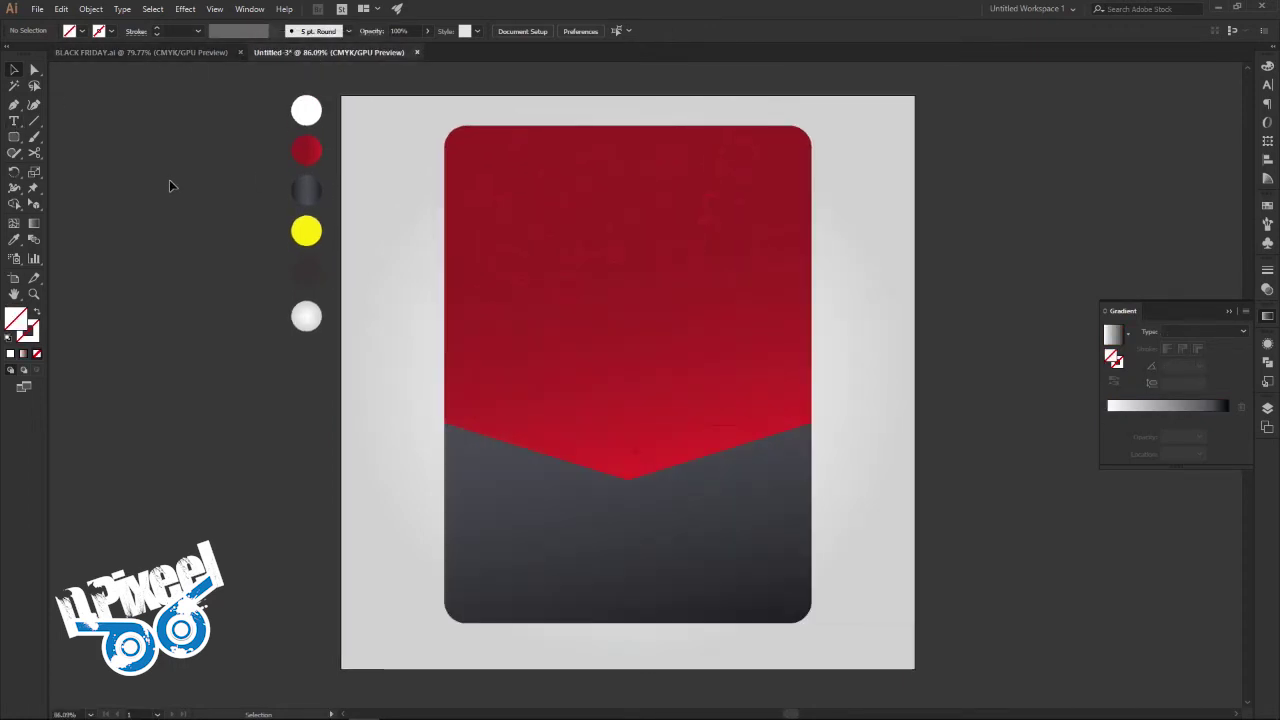
left_click(164, 54)
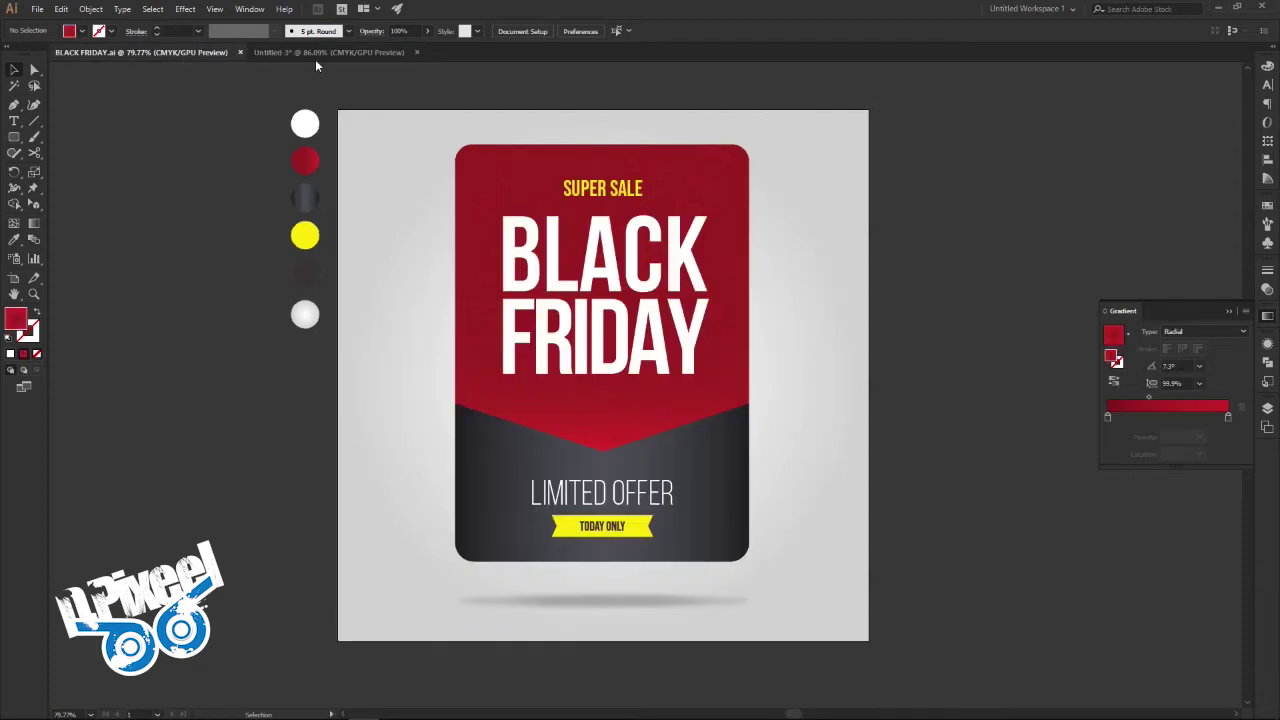
Step: Flip between Untitled-3 and the BLACK FRIDAY.ai reference, ending on Untitled-3
left_click(322, 53)
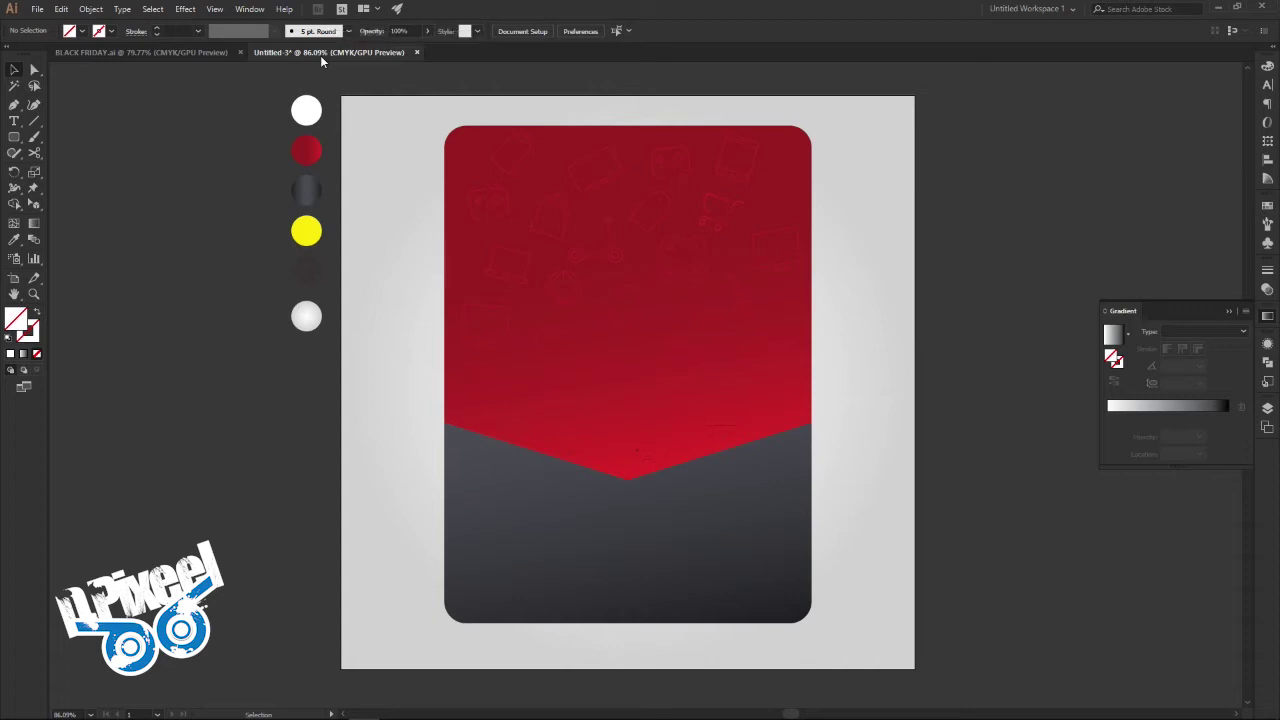
left_click(172, 50)
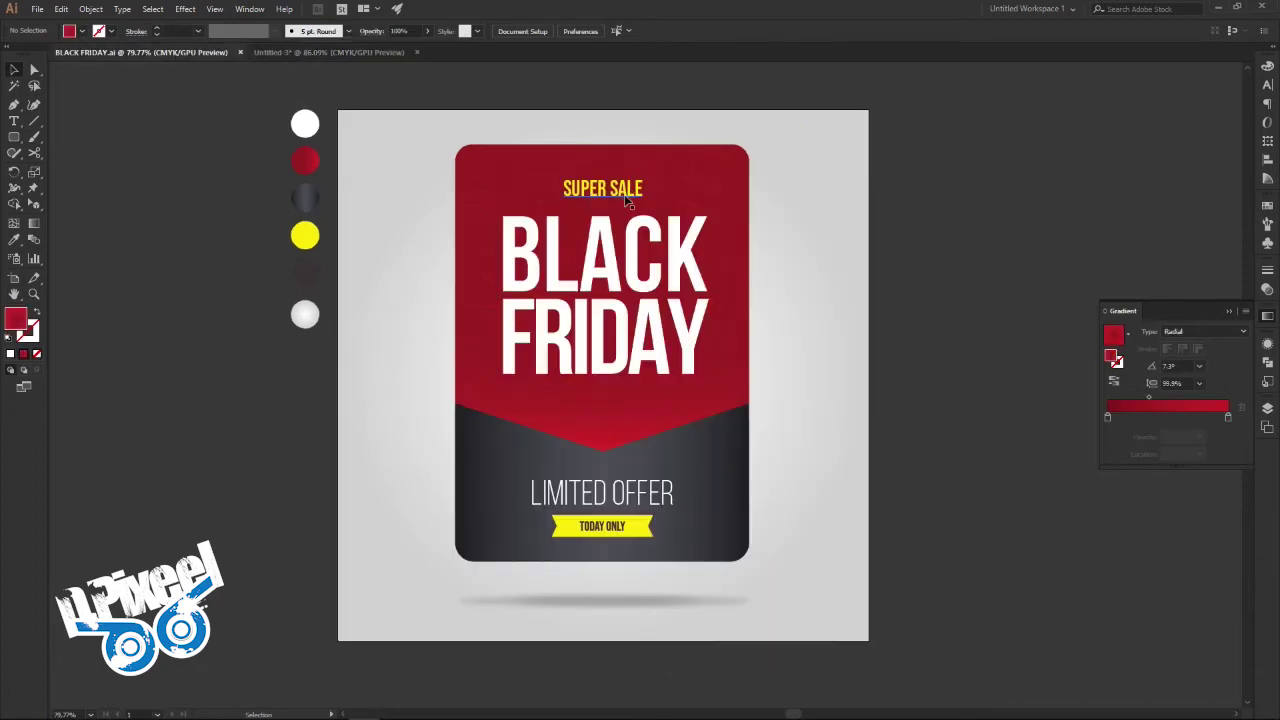
left_click(360, 52)
Step: Add a SUPER SALE text line beside the artboard, enlarge it and colour it yellow
key("t")
left_click(172, 337)
type("BL")
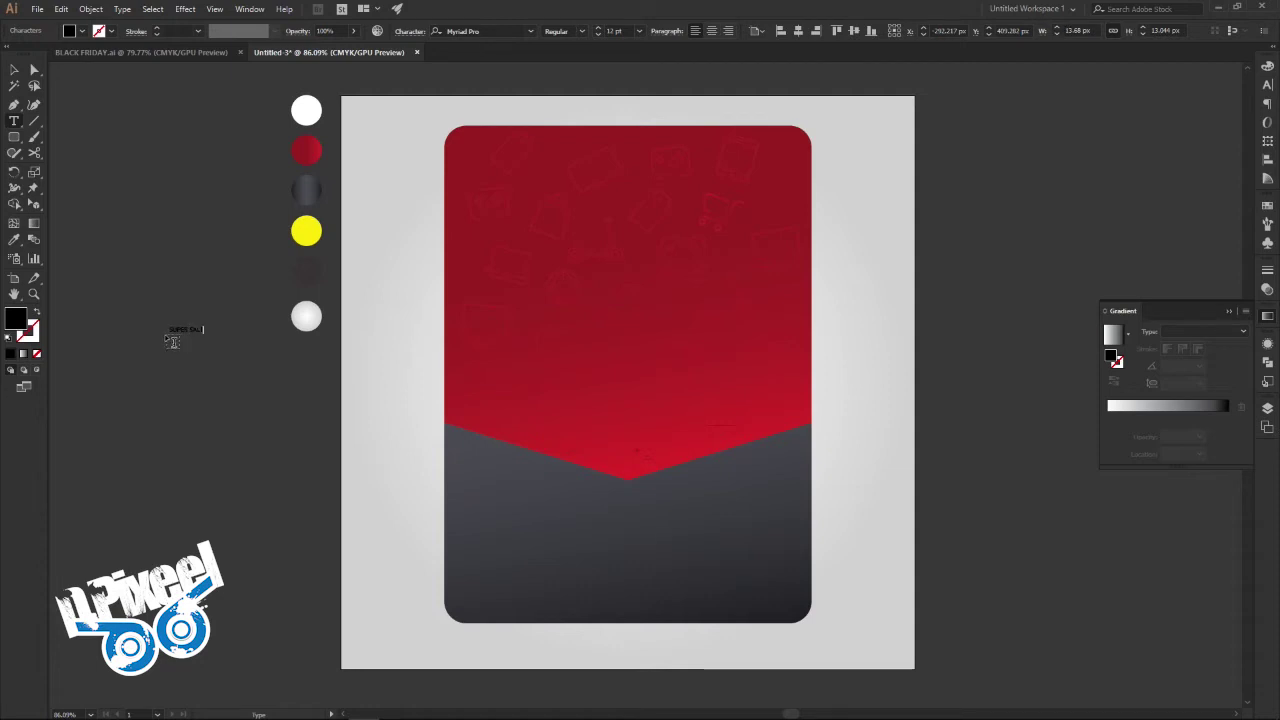
left_click(14, 71)
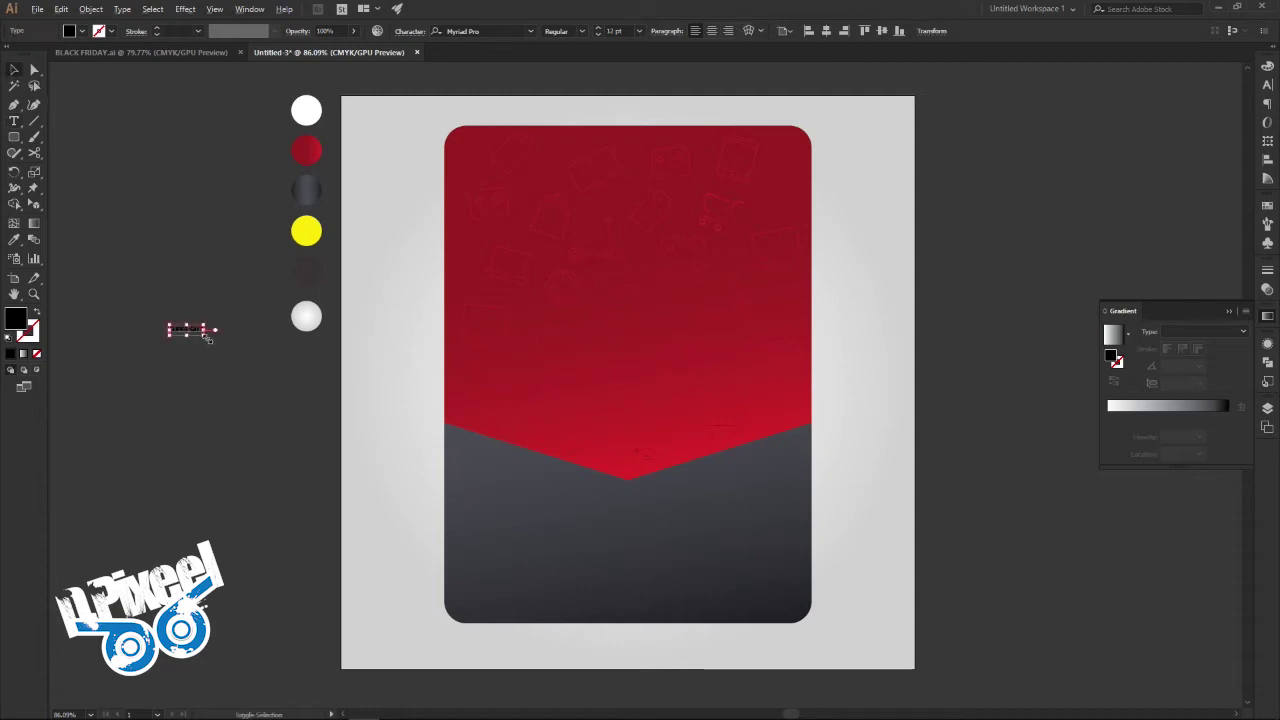
left_click_drag(205, 337, 250, 348)
key("i")
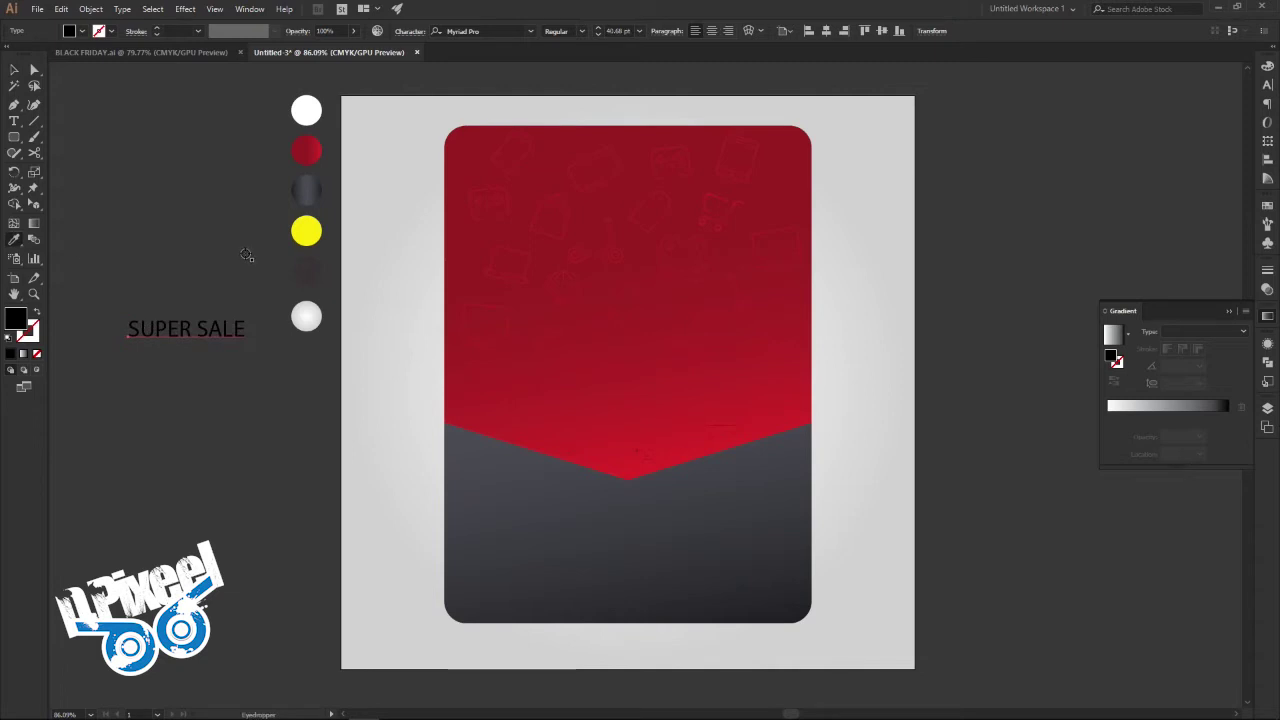
left_click(300, 238)
left_click(14, 70)
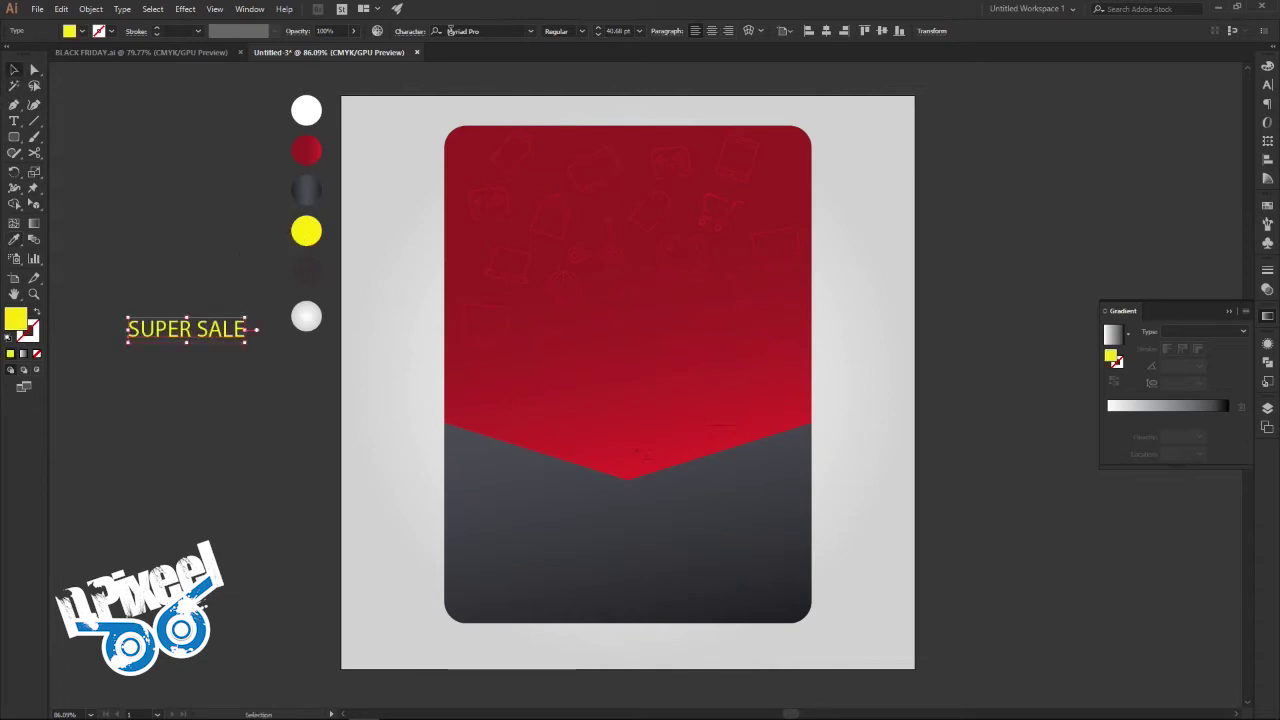
Step: Set SUPER SALE in Bebas and centre it near the top of the red card
left_click(480, 31)
type("beb")
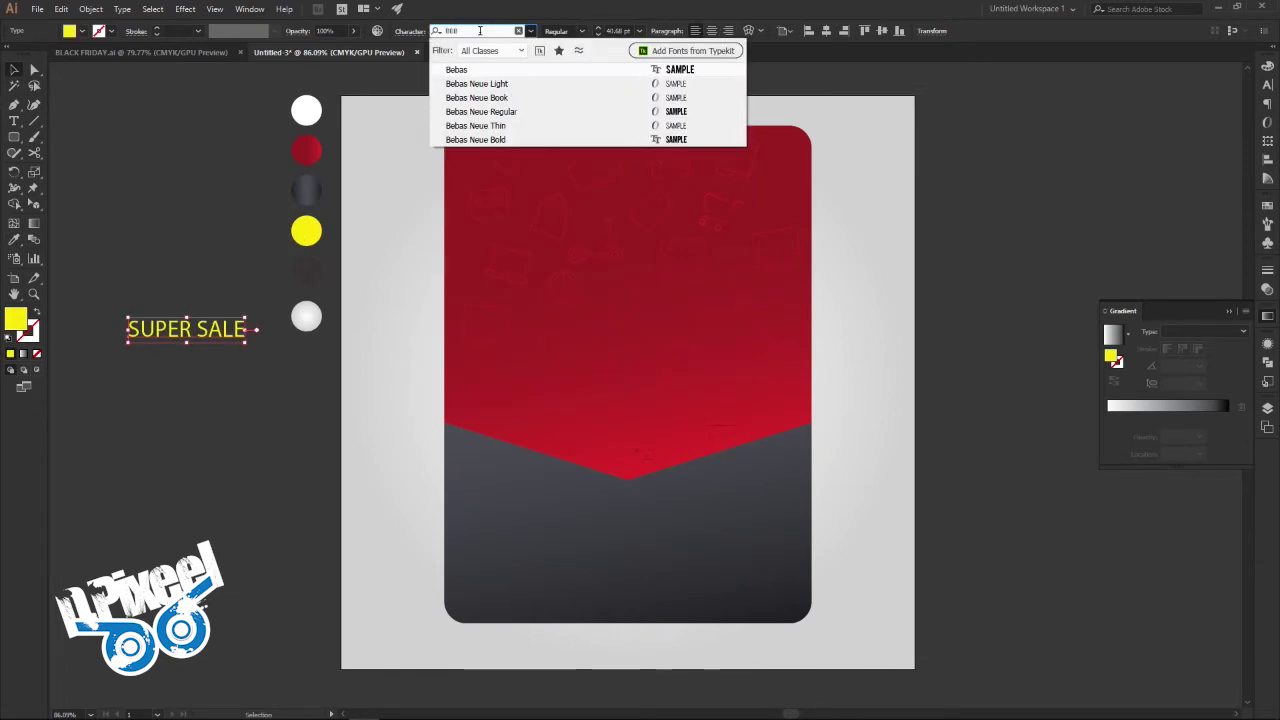
key("Return")
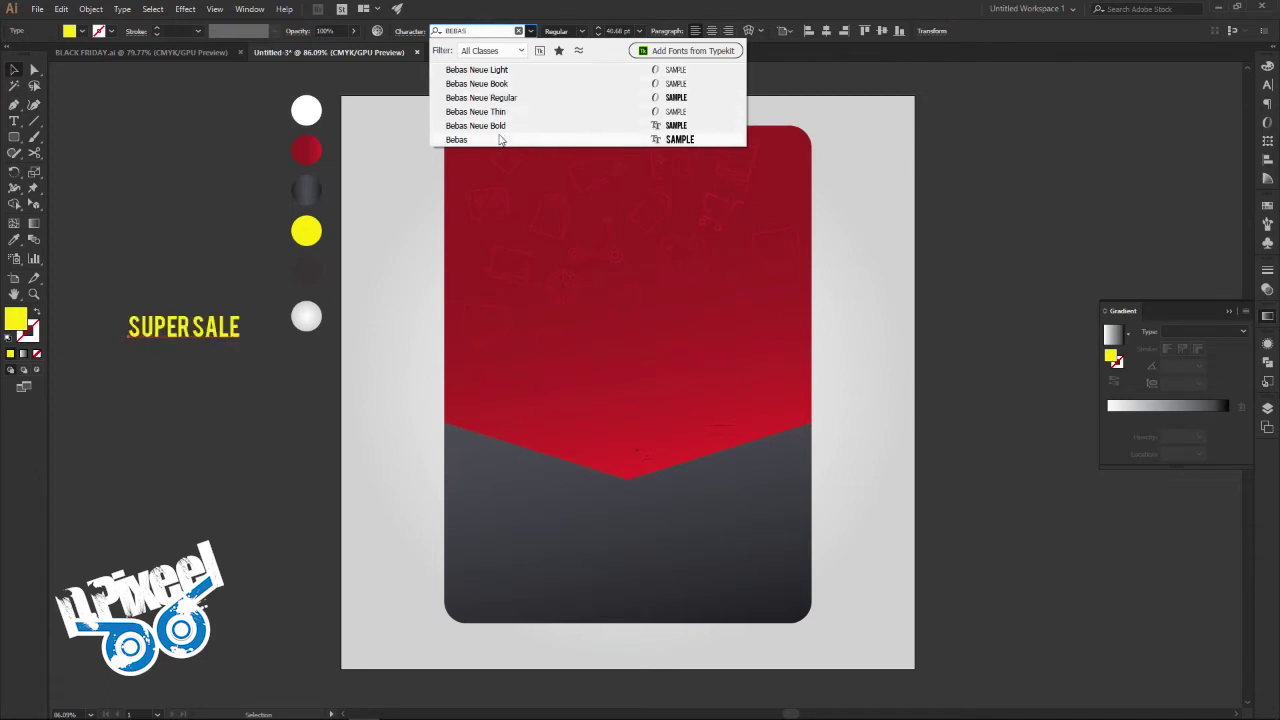
mouse_move(200, 329)
left_mouse_down()
mouse_move(662, 182)
mouse_move(634, 182)
left_mouse_up()
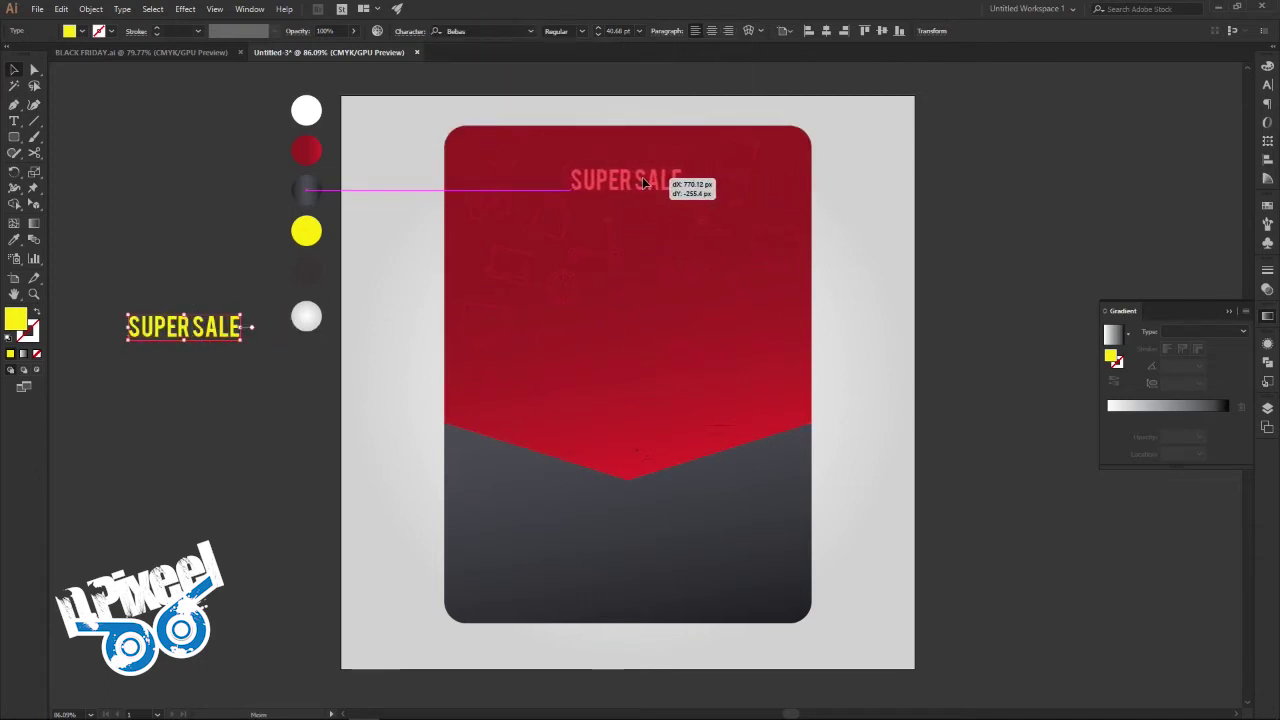
left_click_drag(634, 181, 642, 178)
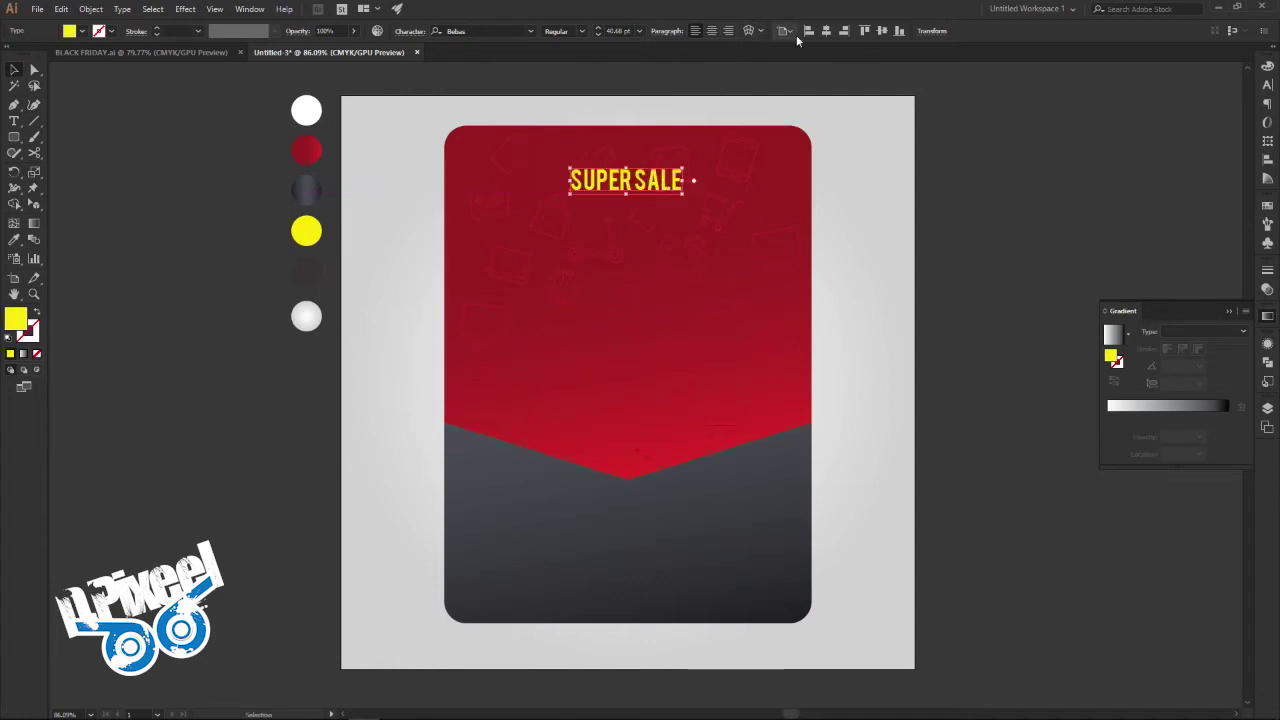
left_click(827, 31)
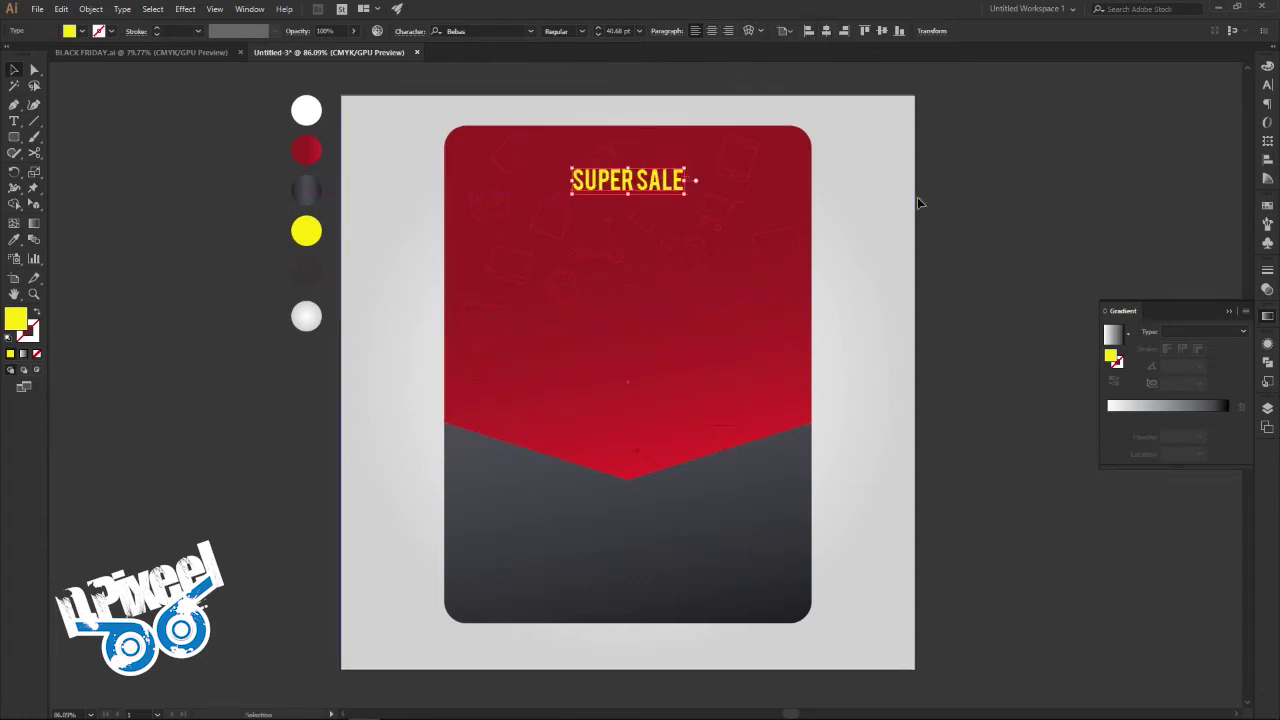
left_click(962, 203)
left_click(630, 185)
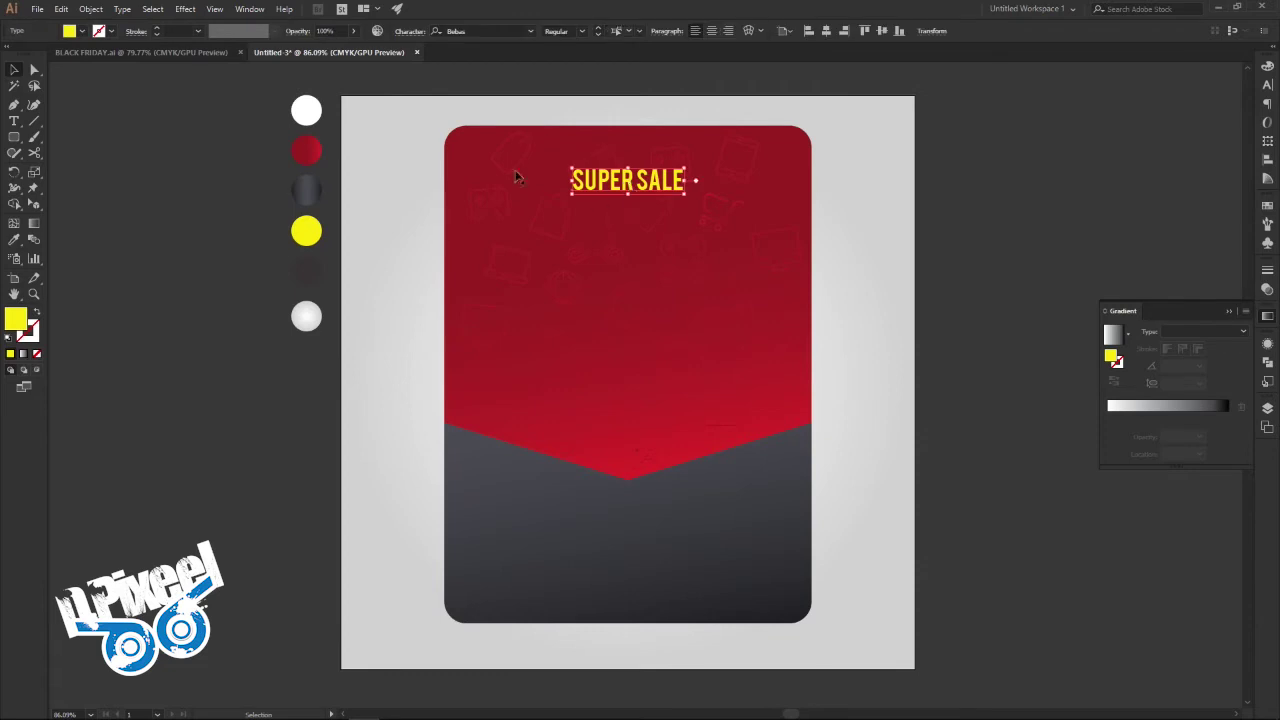
left_click(61, 9)
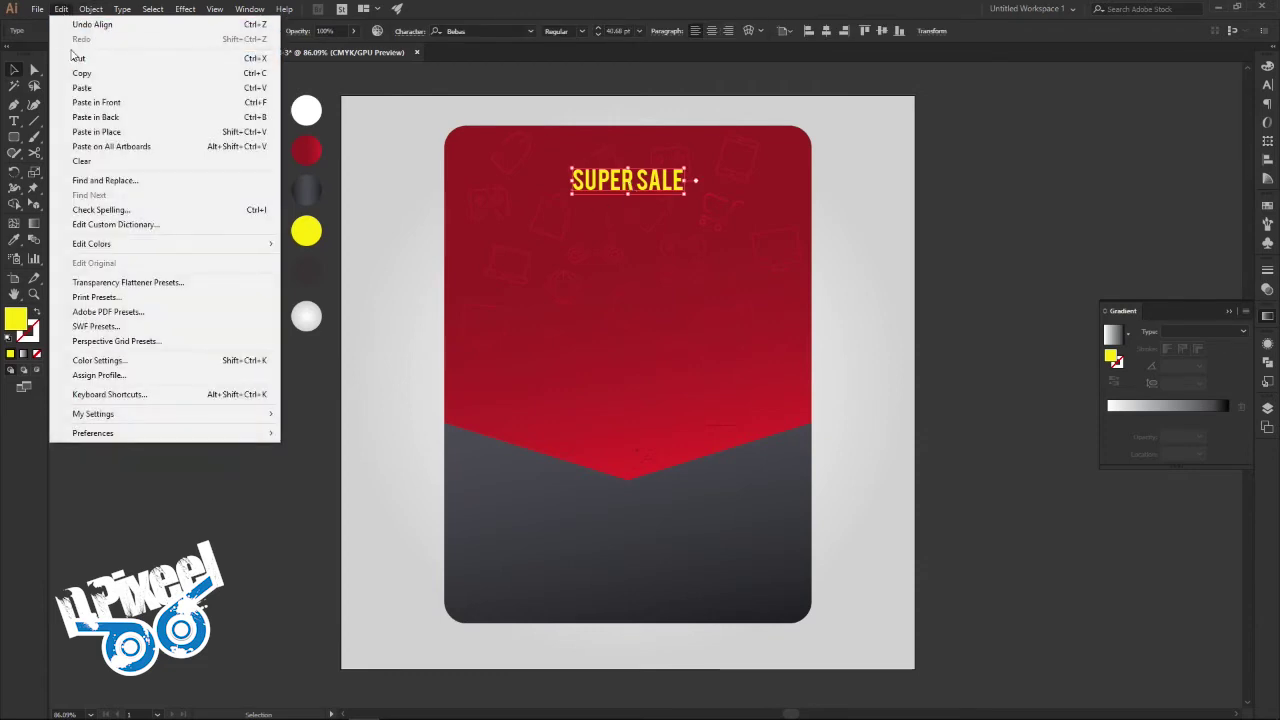
Step: Duplicate SUPER SALE, enlarge the copy and make it white
left_click(82, 73)
left_click(61, 9)
left_click(86, 79)
key("ctrl+v")
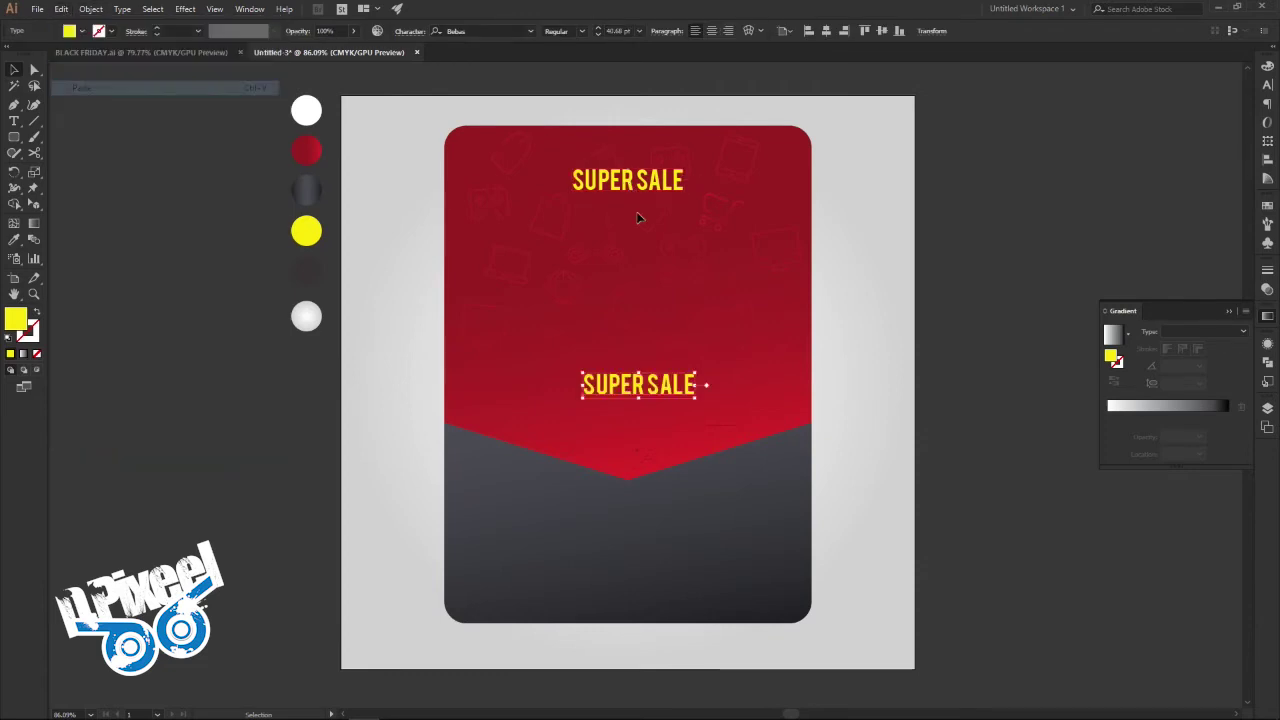
left_click_drag(692, 391, 789, 443)
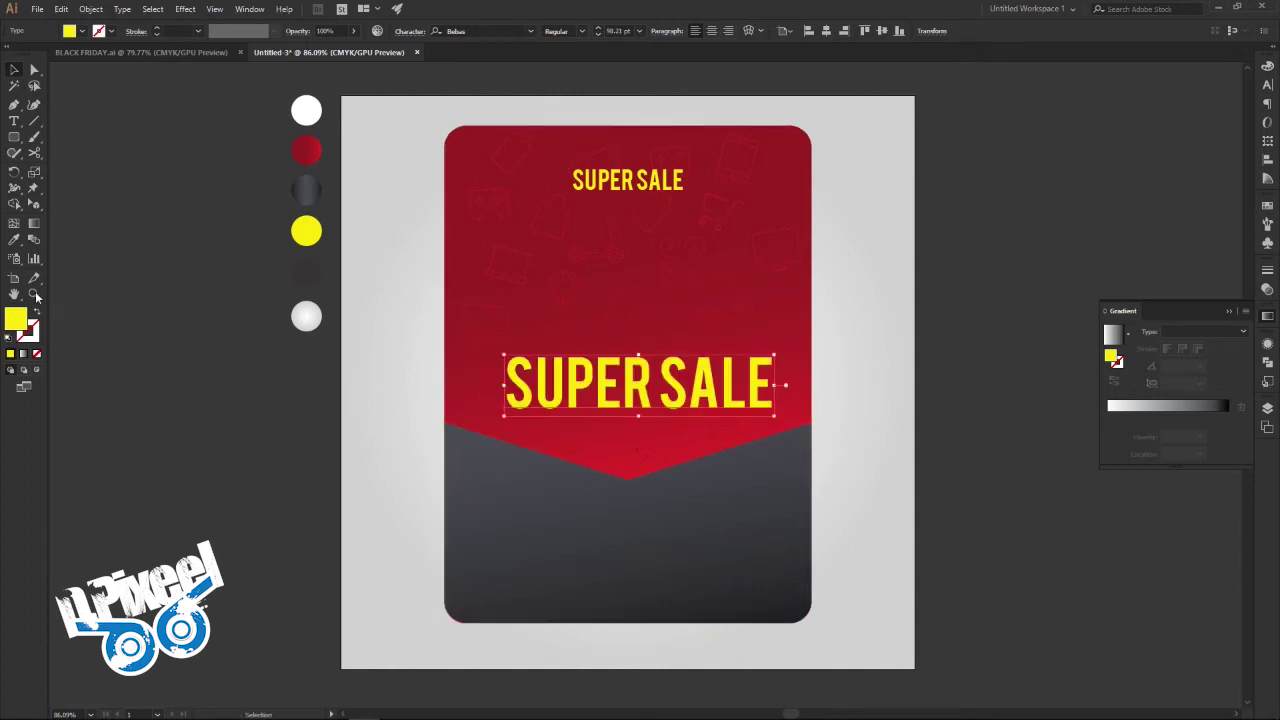
left_click(14, 240)
left_click(306, 110)
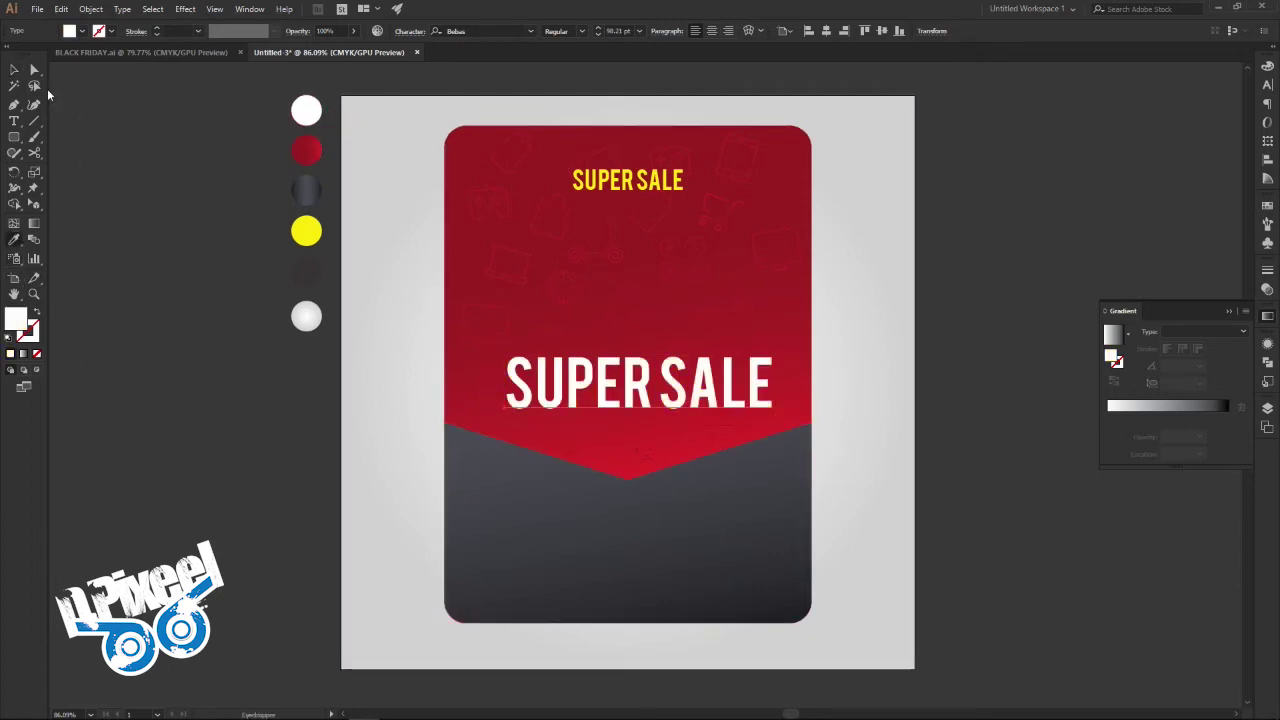
Step: Retype the copy as BLACK, scale it to about 173 pt and place it below SUPER SALE
key("t")
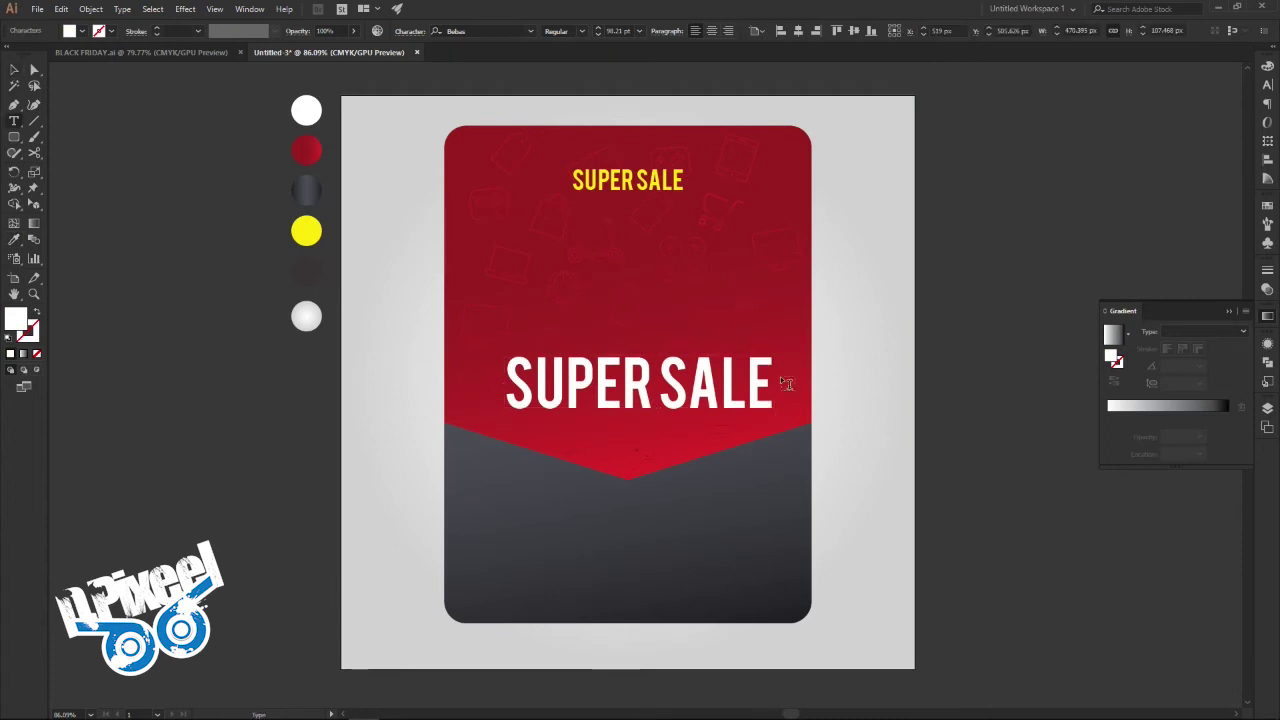
triple_click(653, 384)
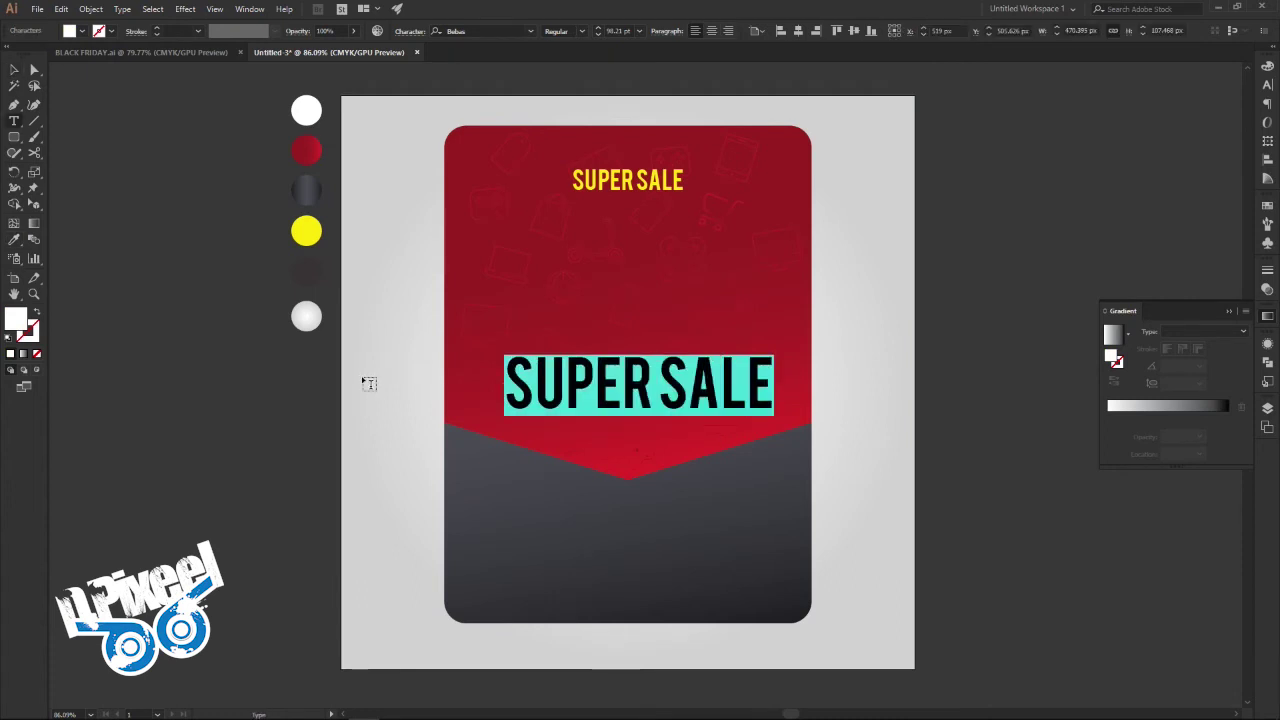
type("BLAC")
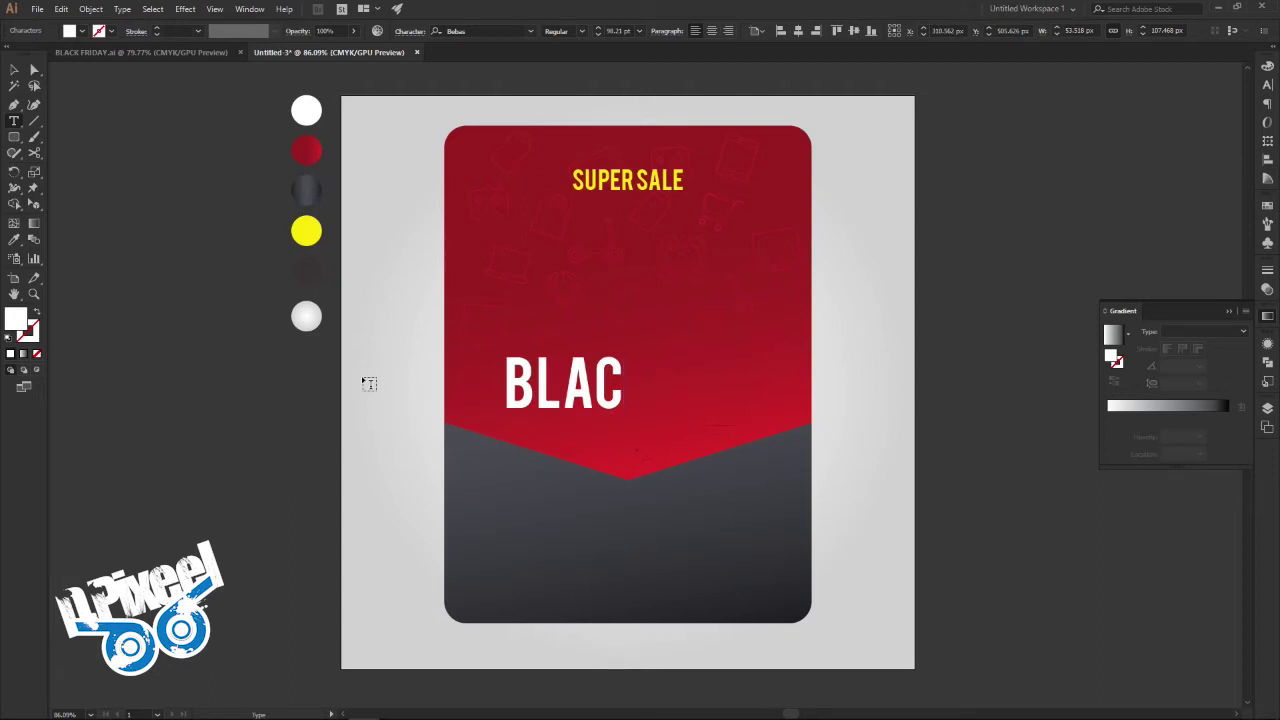
type("K")
key("Escape")
left_click_drag(657, 355, 771, 307)
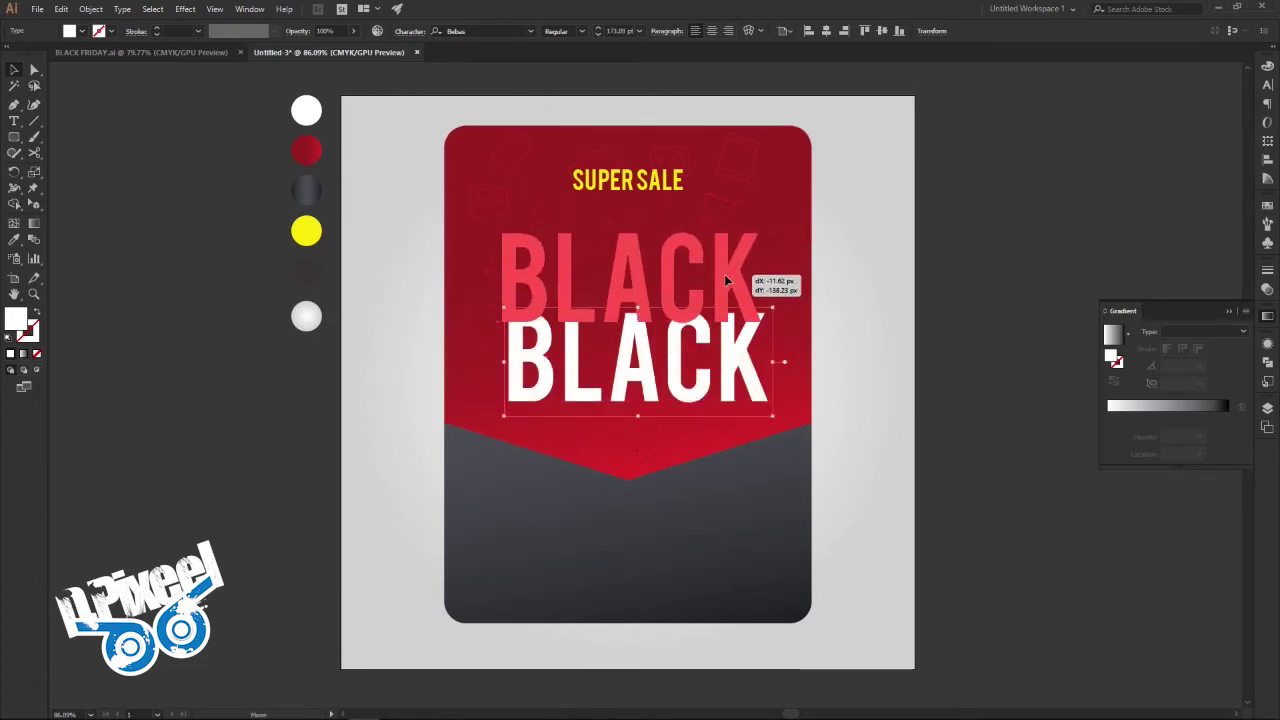
left_click_drag(718, 283, 720, 286)
left_click(165, 85)
left_click(150, 52)
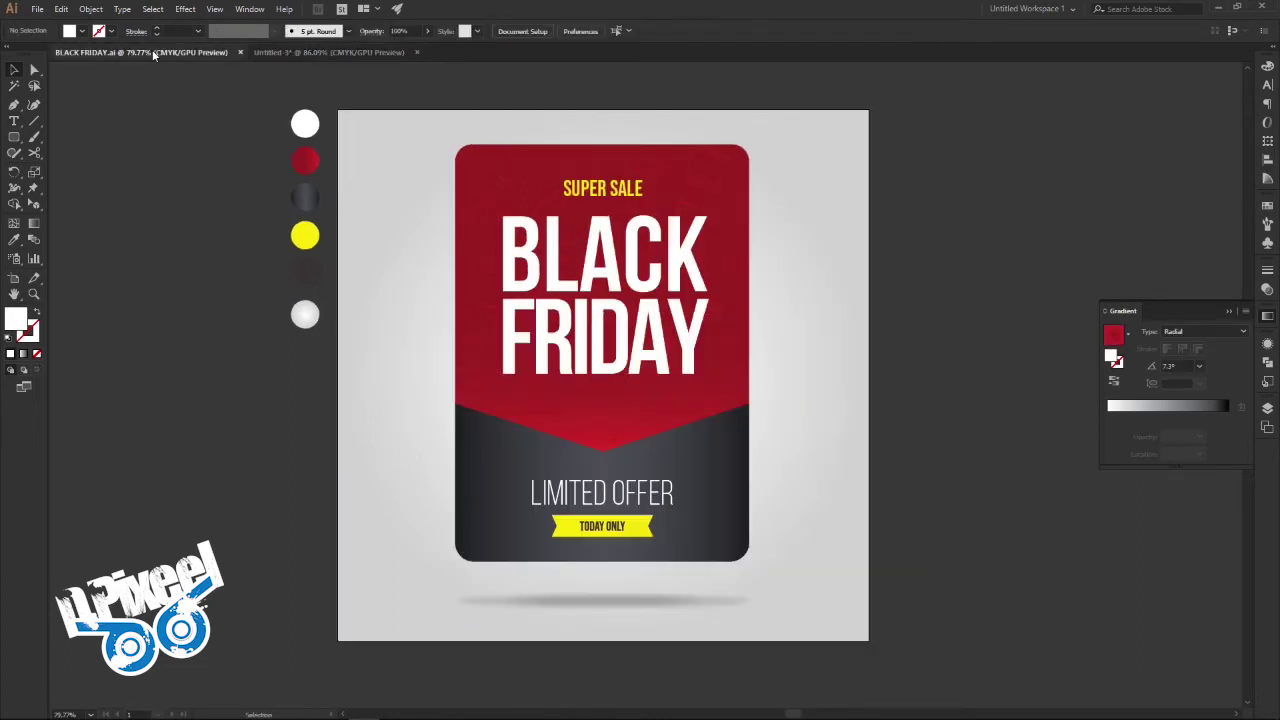
left_click(380, 52)
left_click(630, 280)
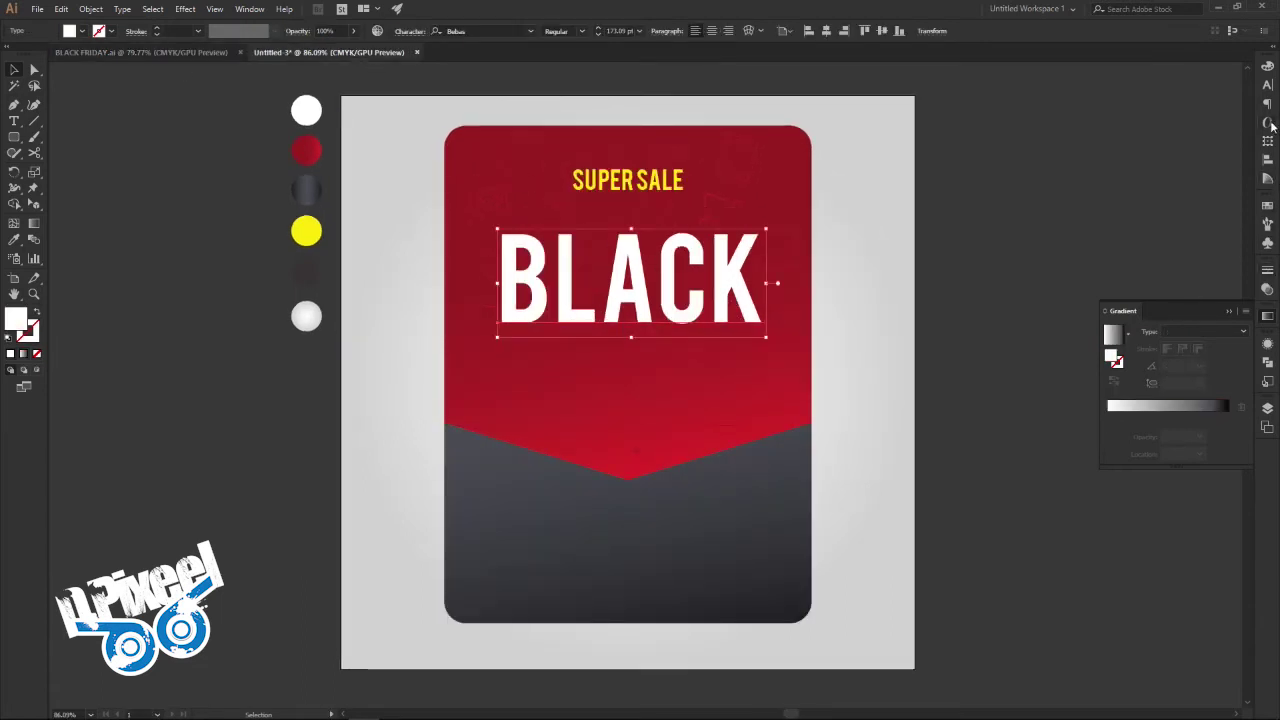
Step: Tighten BLACK's tracking and centre it horizontally on the card
left_click(1267, 85)
left_click(1224, 137)
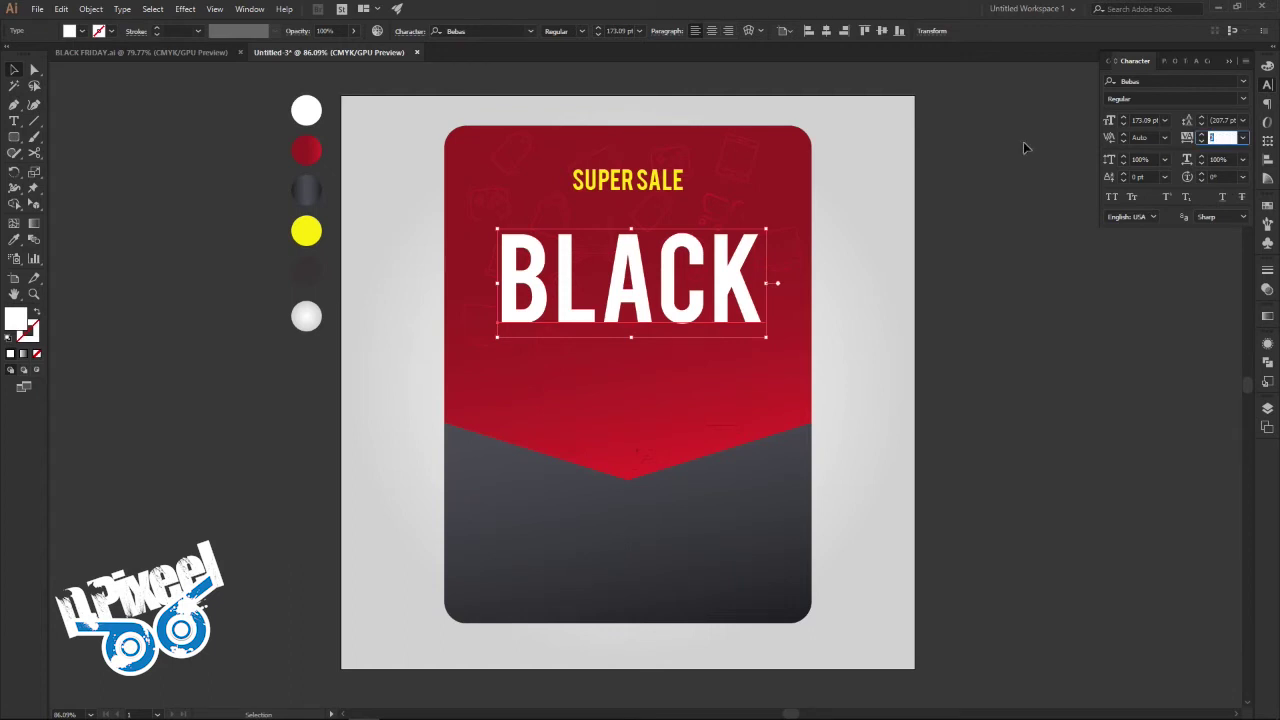
key("Down")
key("Down")
key("Down")
key("Down")
key("Down")
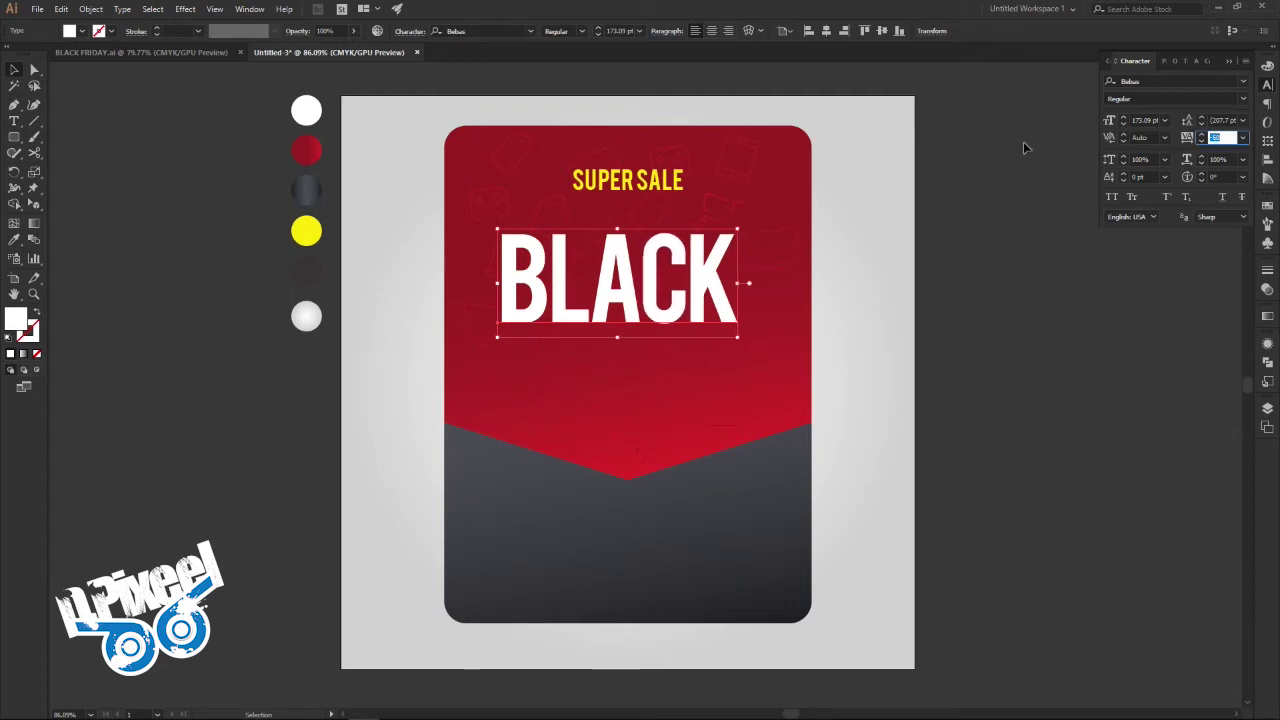
key("Up")
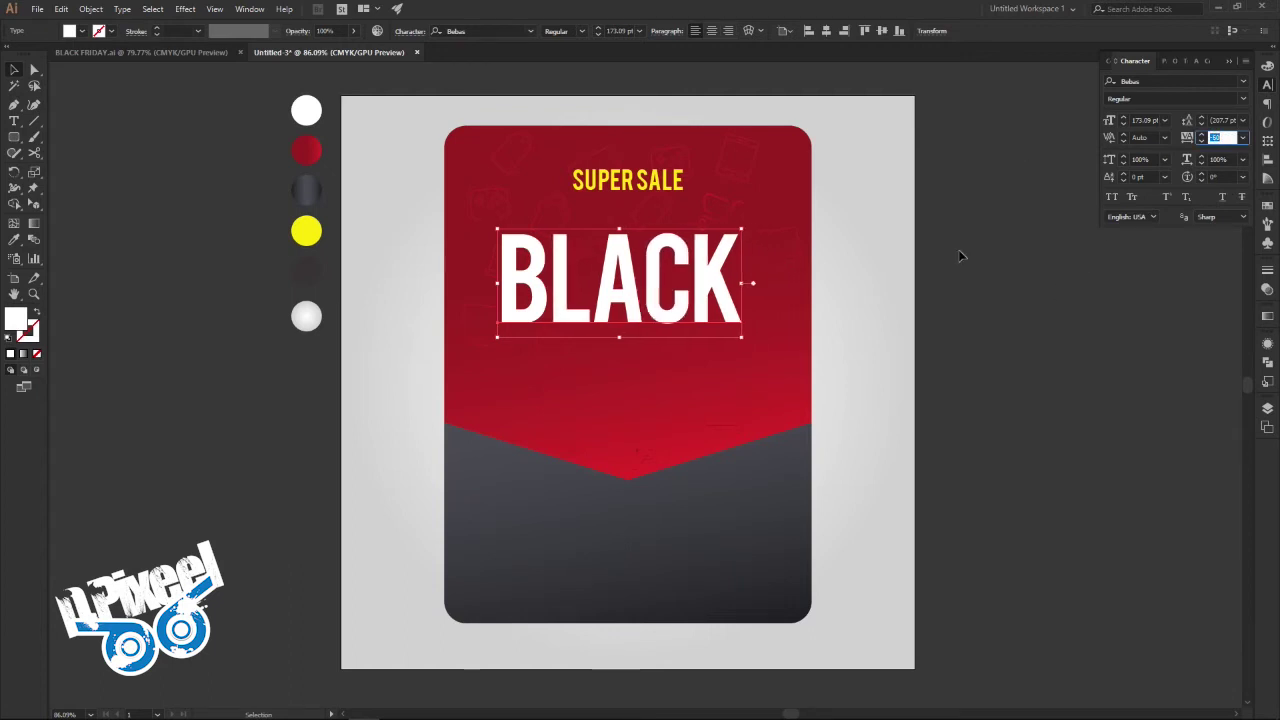
left_click(826, 31)
left_click(350, 116)
Step: Duplicate BLACK below itself and retype the copy as FRIDAY
left_click(62, 9)
left_click(85, 24)
left_click(66, 10)
left_click(82, 73)
key("ctrl+v")
key("t")
left_click(652, 410)
key("ctrl+a")
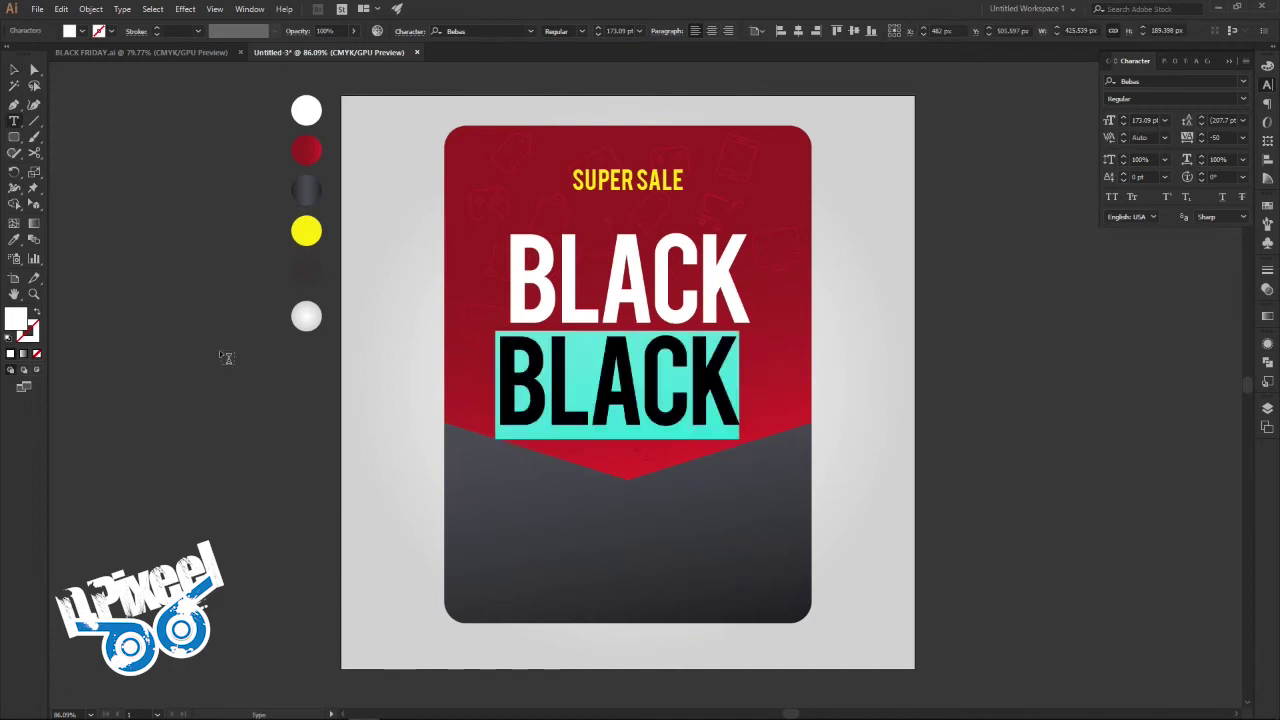
type("FRIDA")
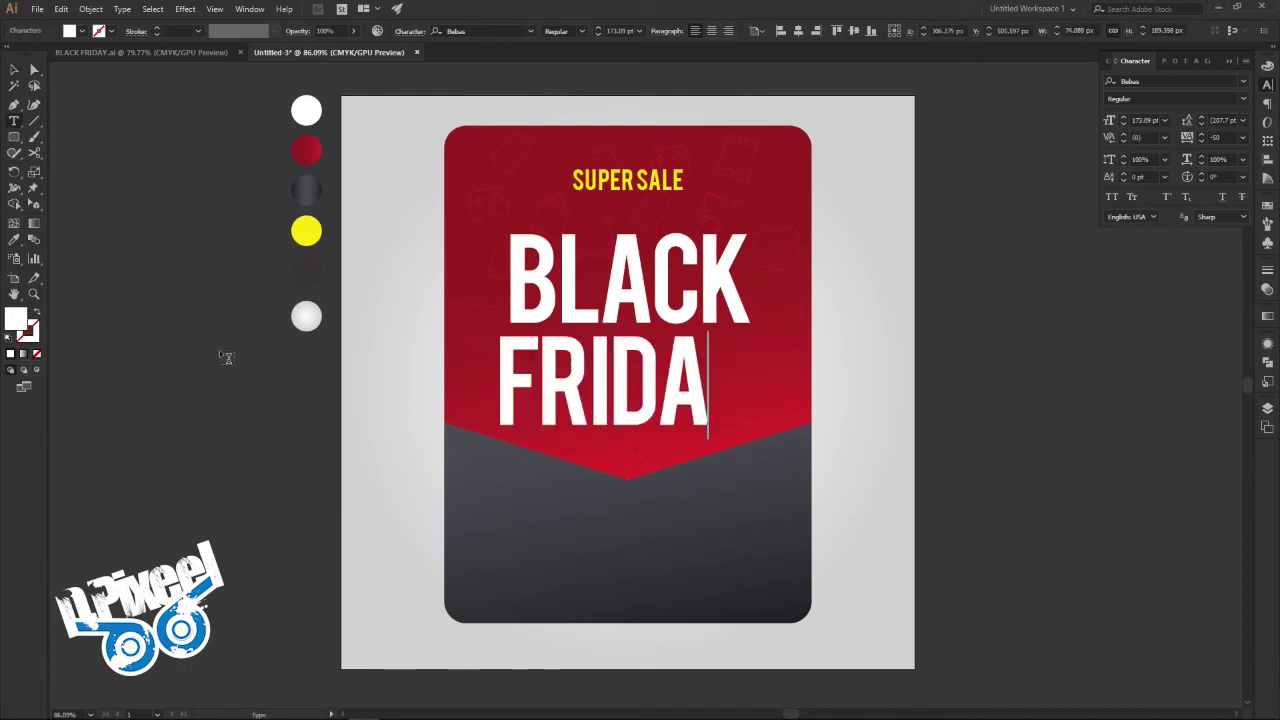
type("Y")
key("Escape")
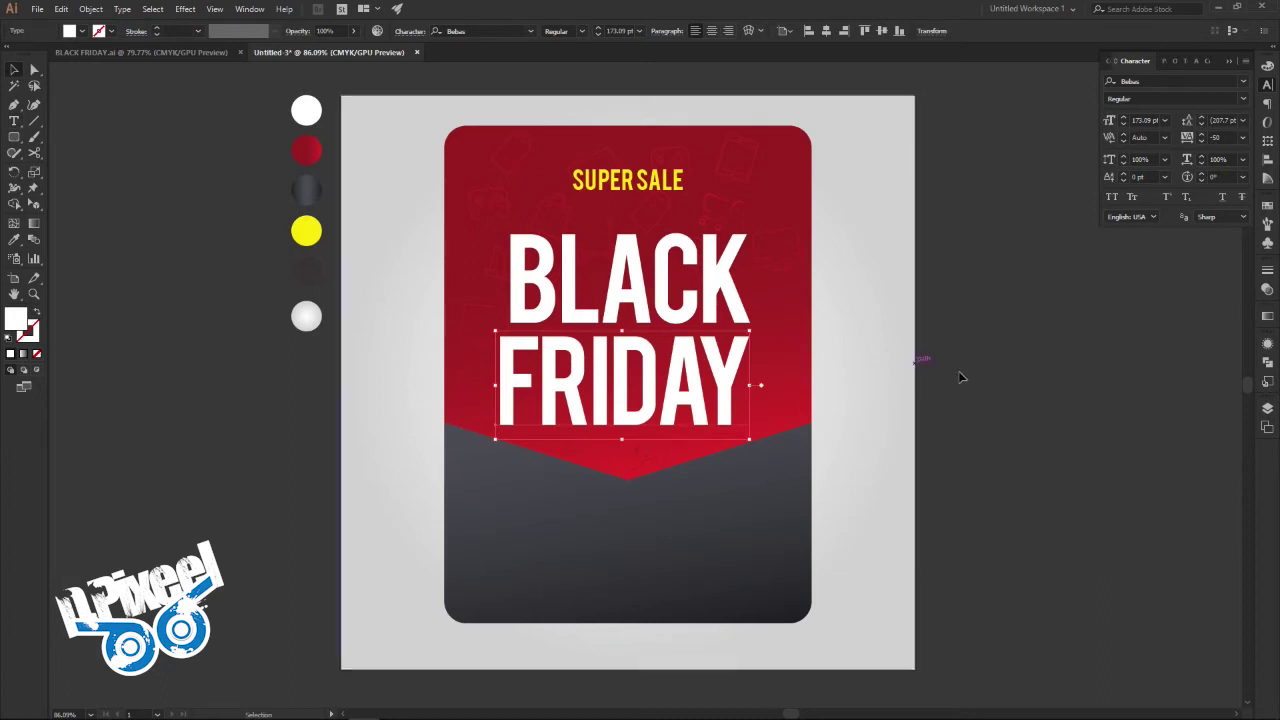
Step: Centre FRIDAY, tighten its tracking, and view the reference poster
left_click_drag(605, 385, 616, 385)
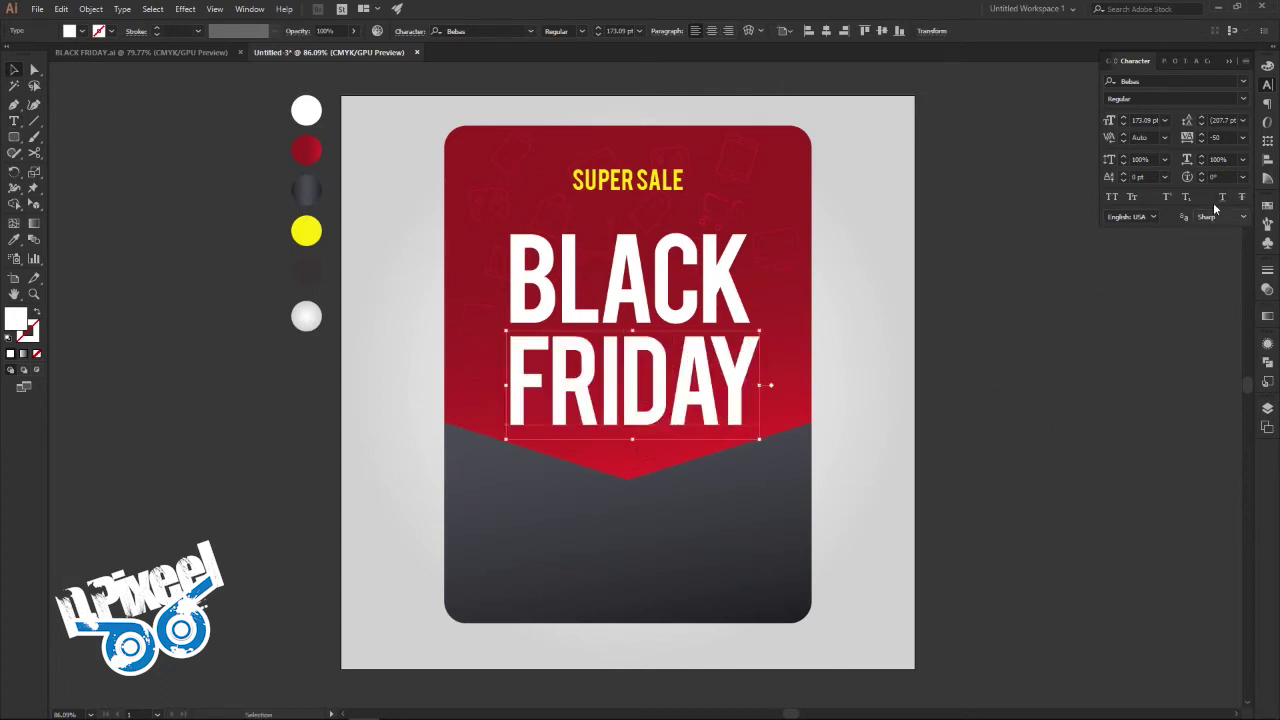
left_click(1220, 139)
key("Down")
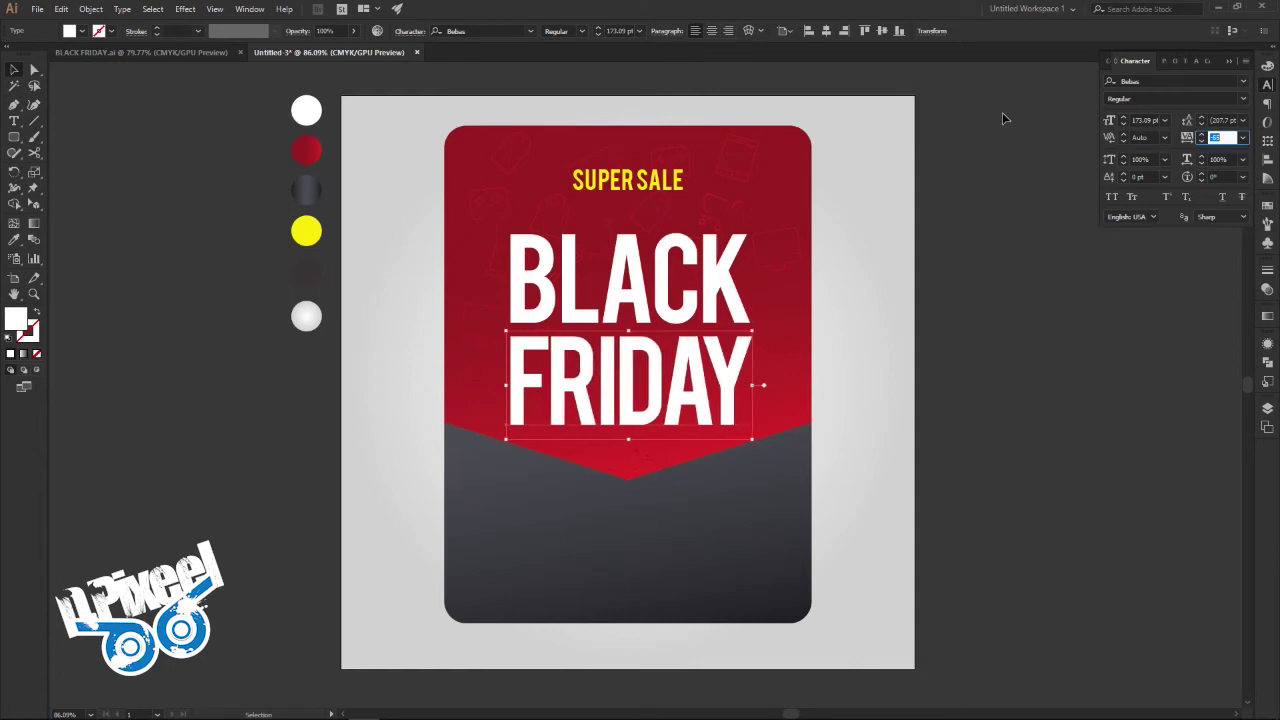
left_click(191, 64)
left_click(191, 54)
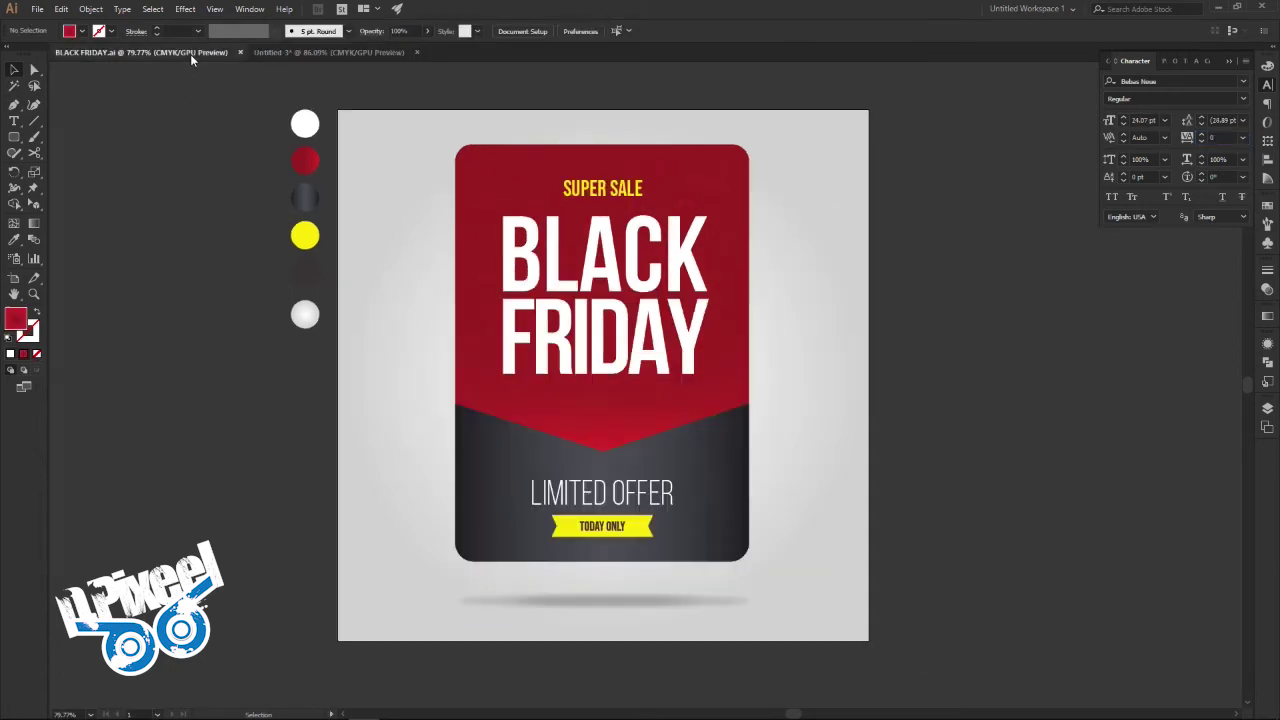
Step: Raise BLACK FRIDAY about 22 px and SUPER SALE a few pixels to match the reference
left_click(274, 50)
left_click(712, 382)
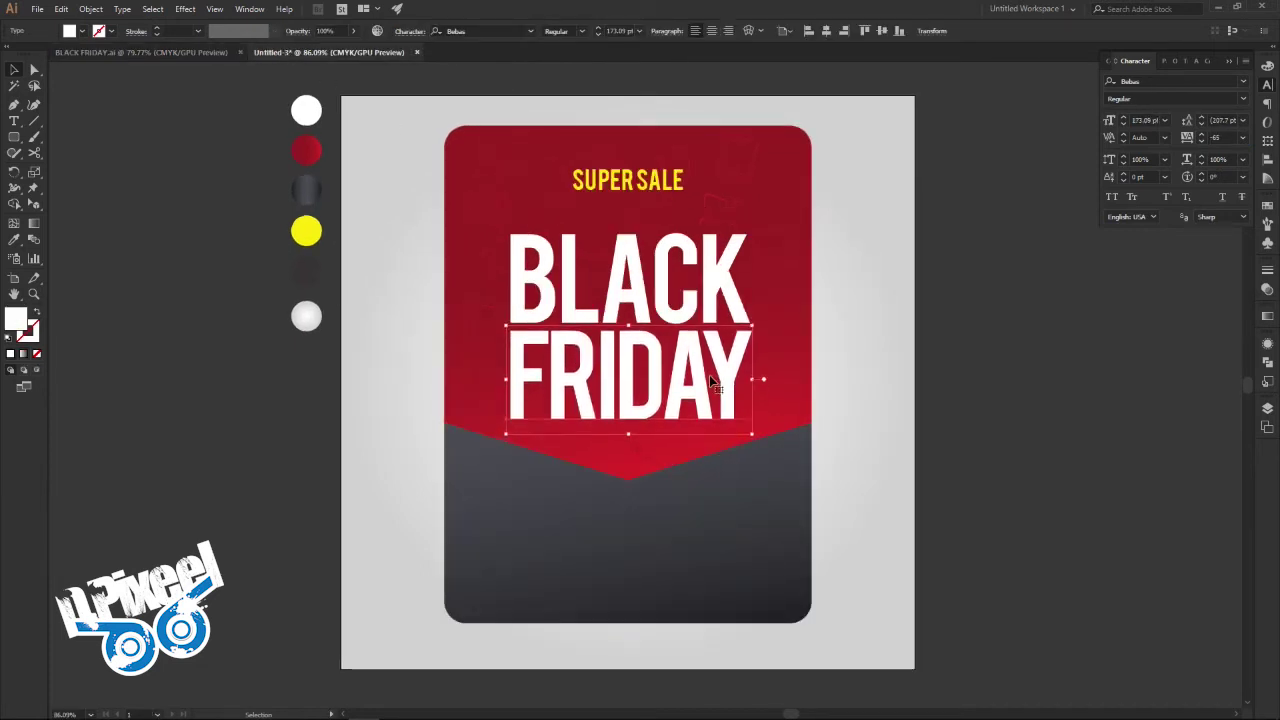
left_click(212, 72)
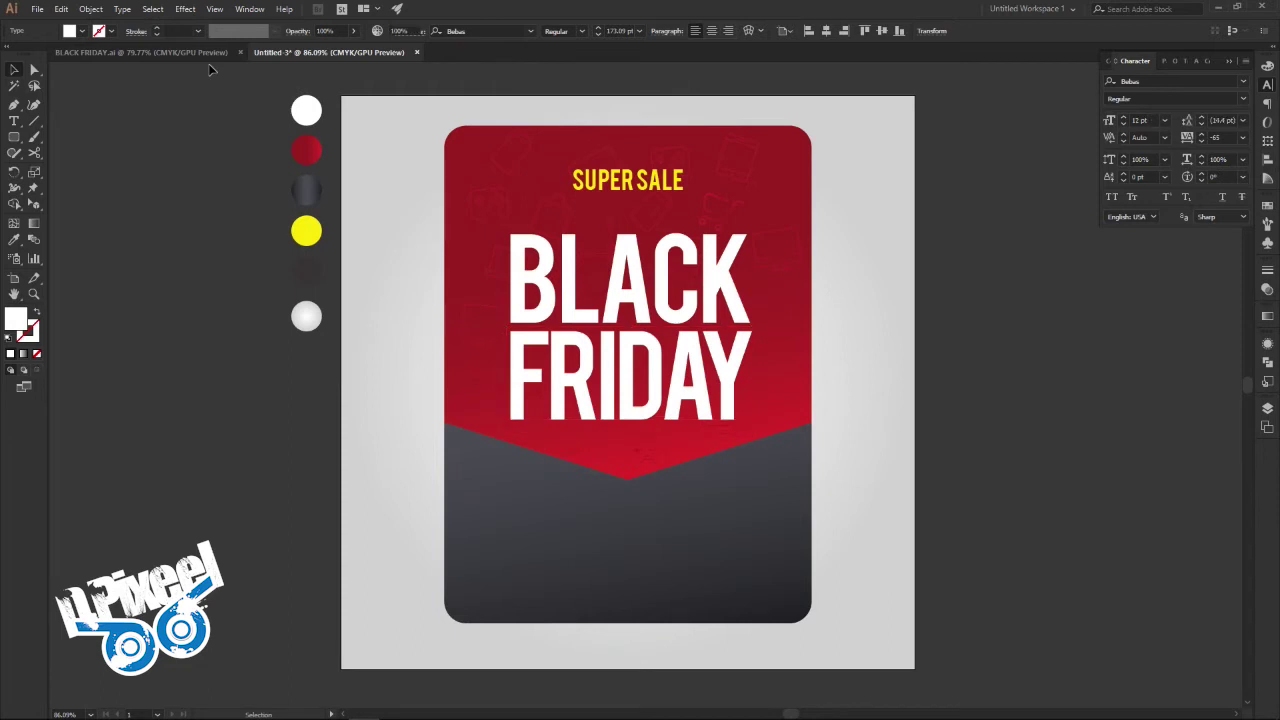
left_click(206, 54)
left_click(306, 53)
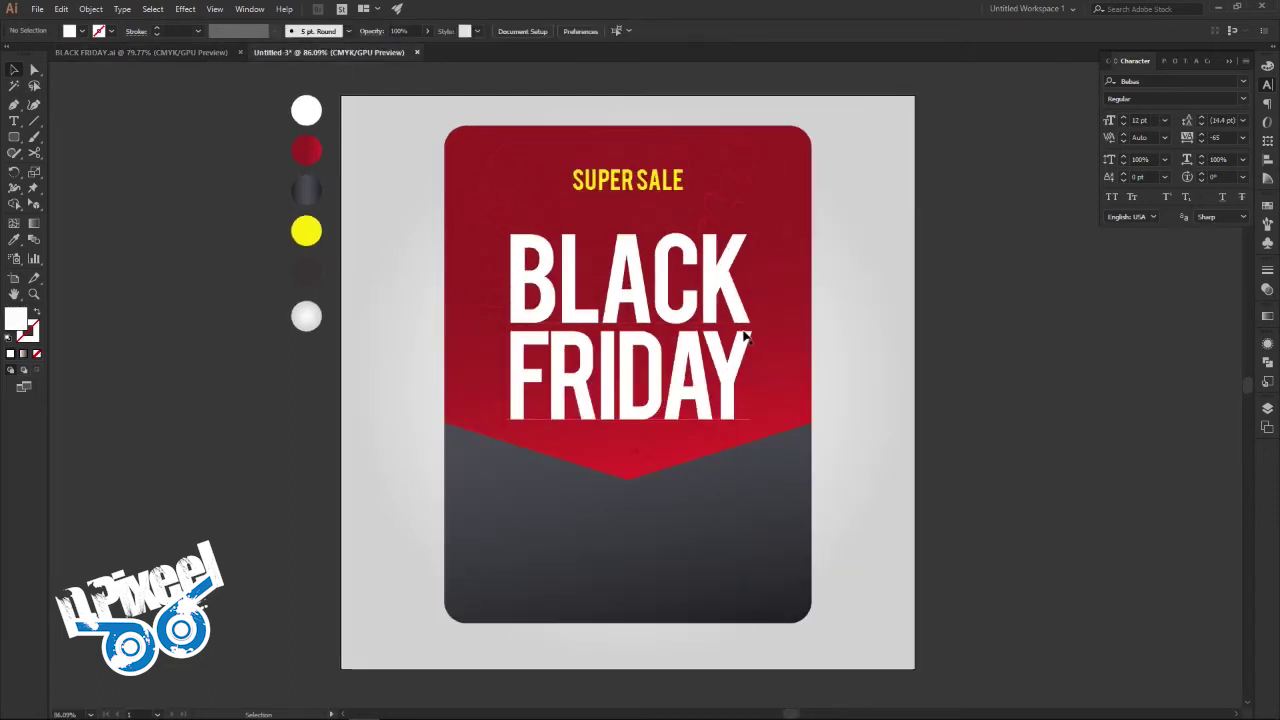
left_click(738, 324)
left_click_drag(726, 318, 724, 296)
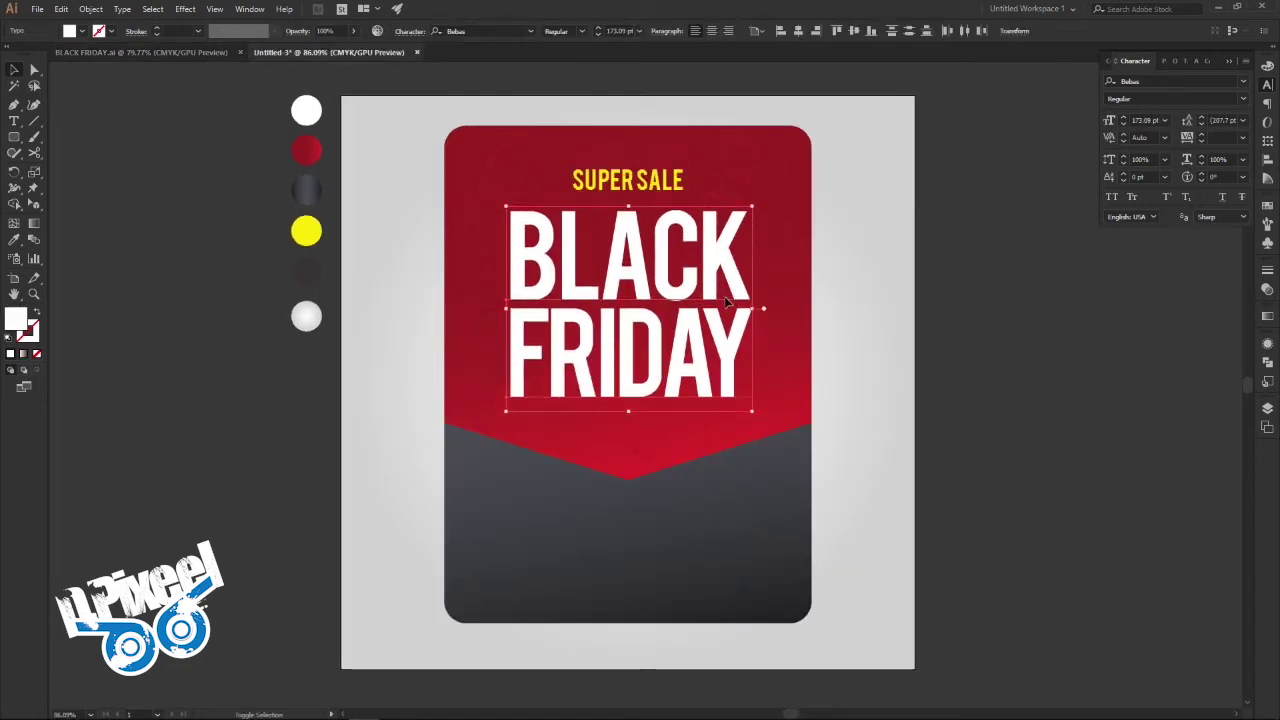
left_click(669, 185)
left_click_drag(669, 185, 669, 182)
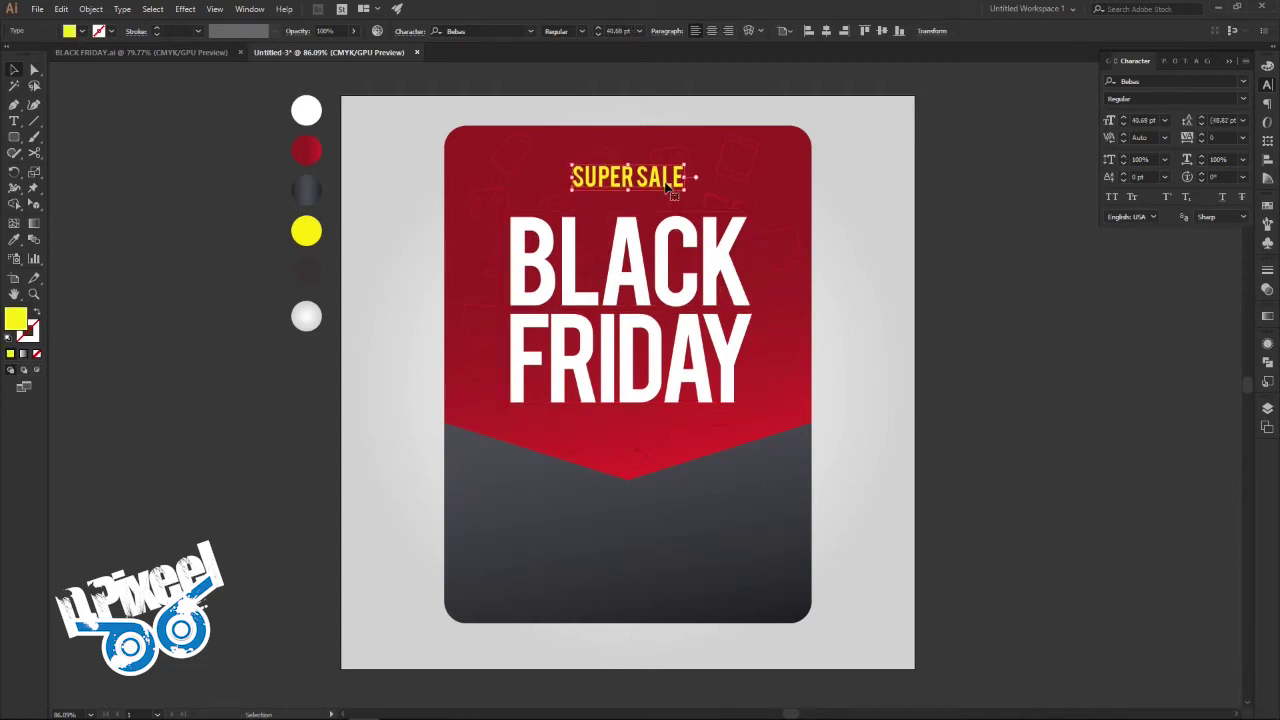
left_click(174, 62)
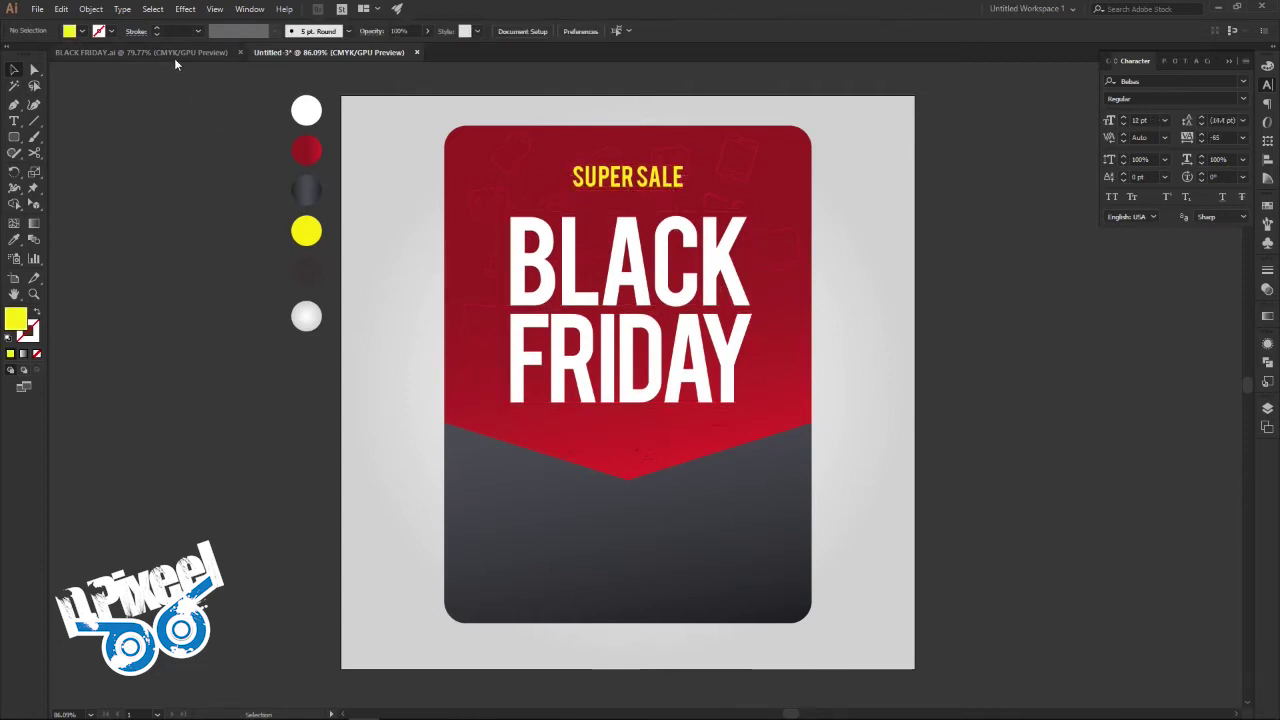
Step: Narrow the card slightly by pulling its left and right edges inward
left_click(174, 58)
left_click(340, 55)
left_click_drag(997, 311, 780, 471)
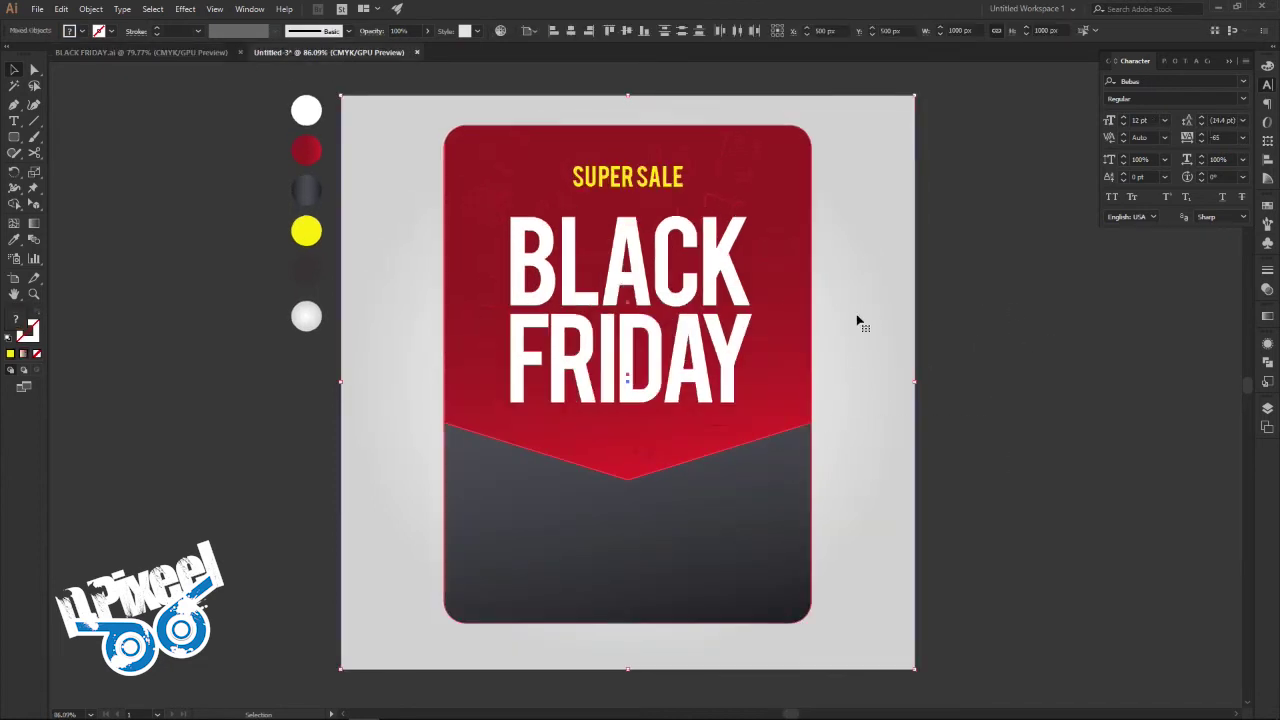
left_click(811, 376)
left_click_drag(811, 378, 802, 376)
left_click_drag(444, 375, 453, 377)
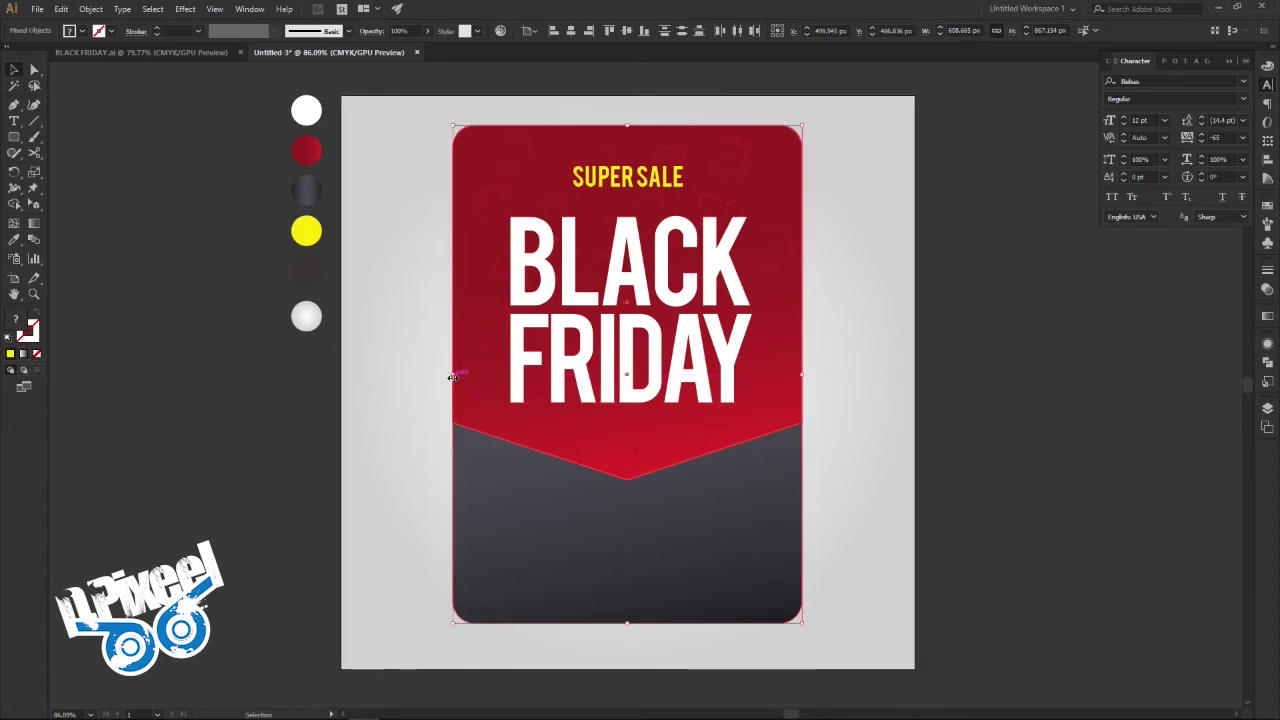
left_click(986, 392)
Step: Shrink the card to about 587 × 836 px to match the reference poster
left_click(168, 53)
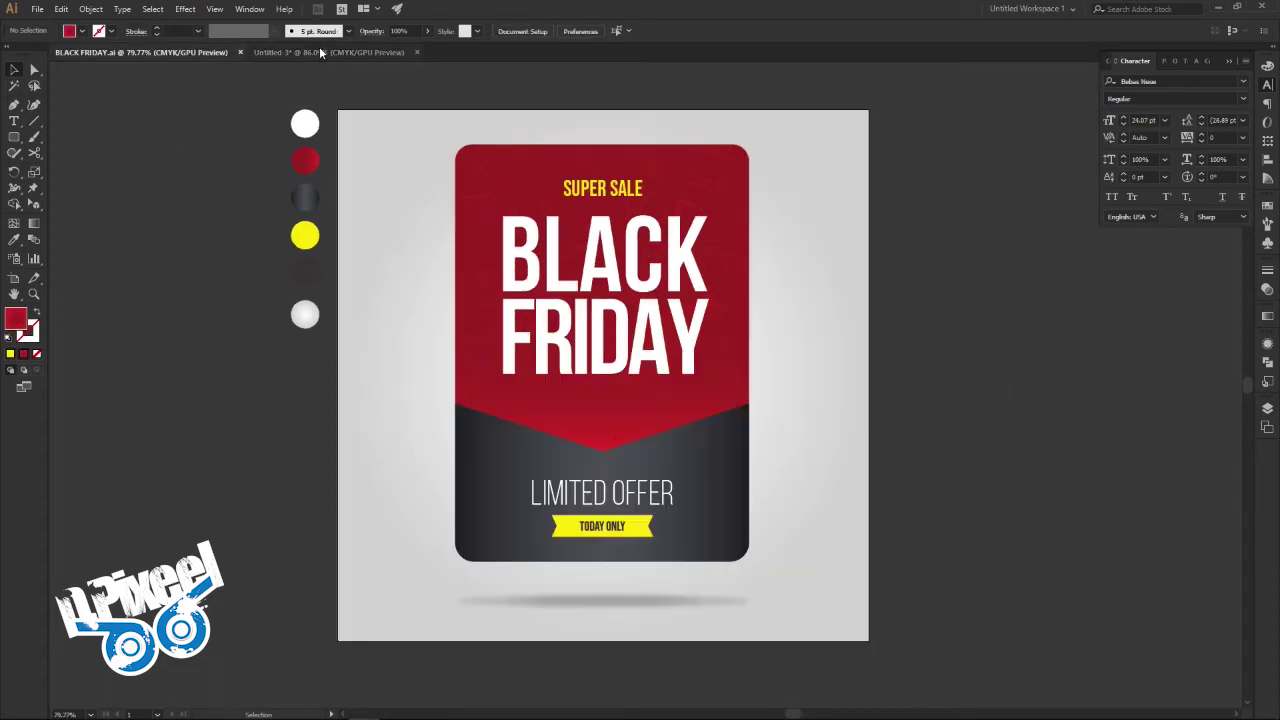
left_click(319, 50)
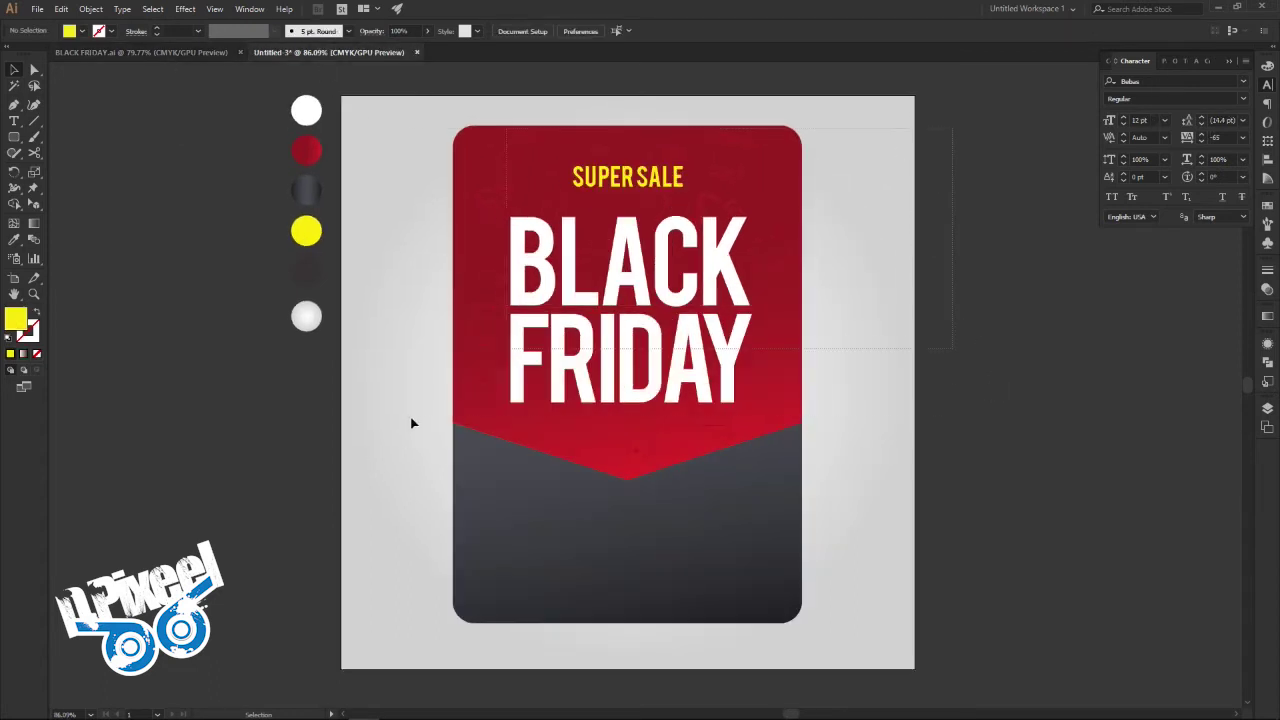
left_click_drag(940, 105, 371, 591)
left_click(793, 526)
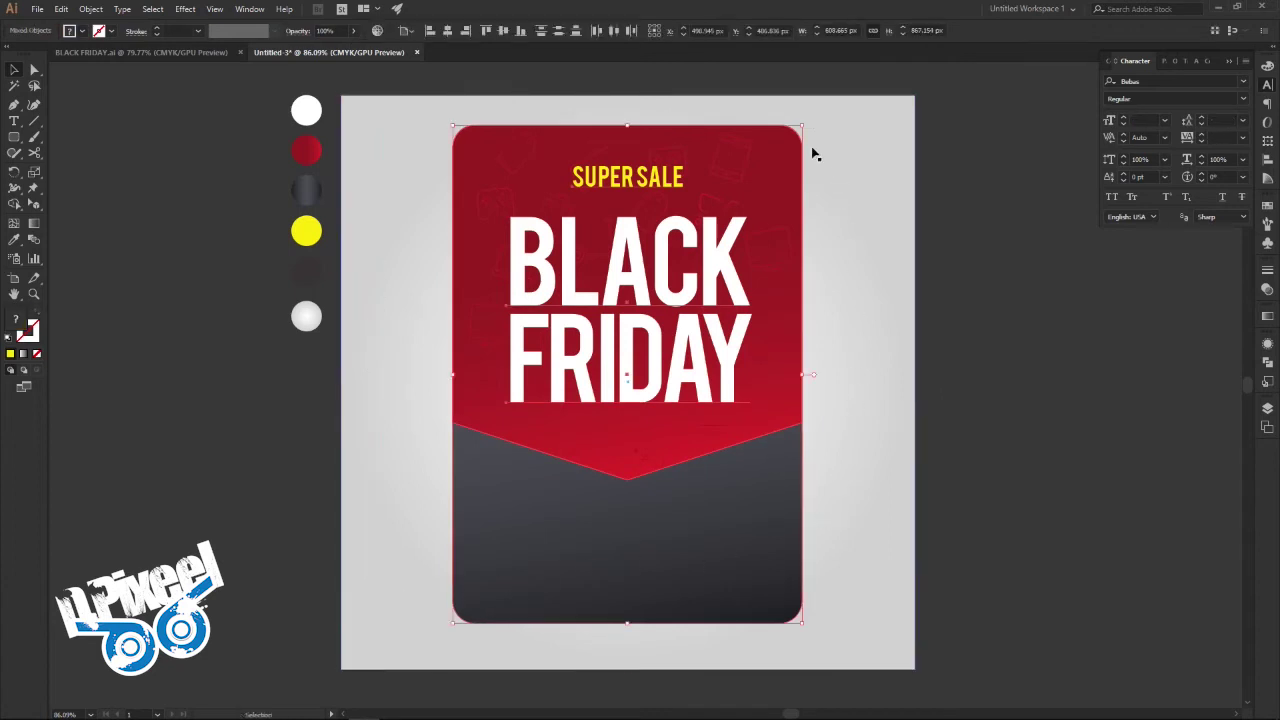
left_click_drag(801, 126, 796, 134)
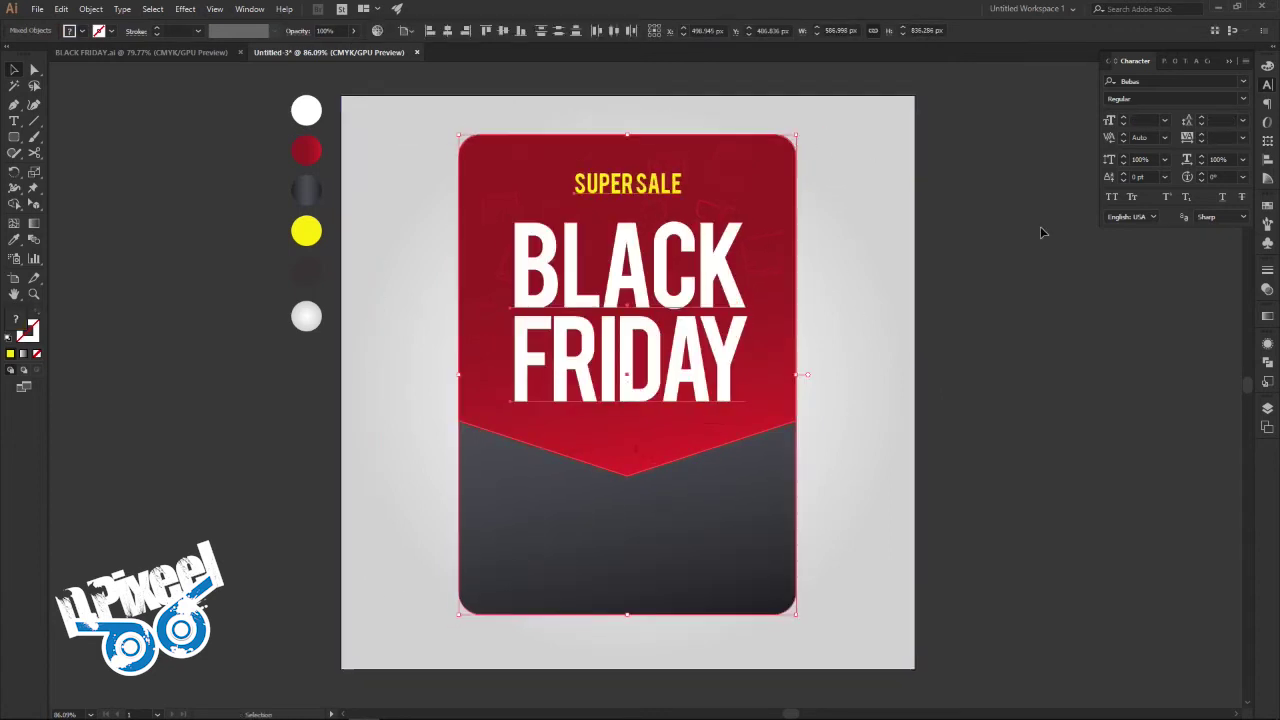
left_click(978, 390)
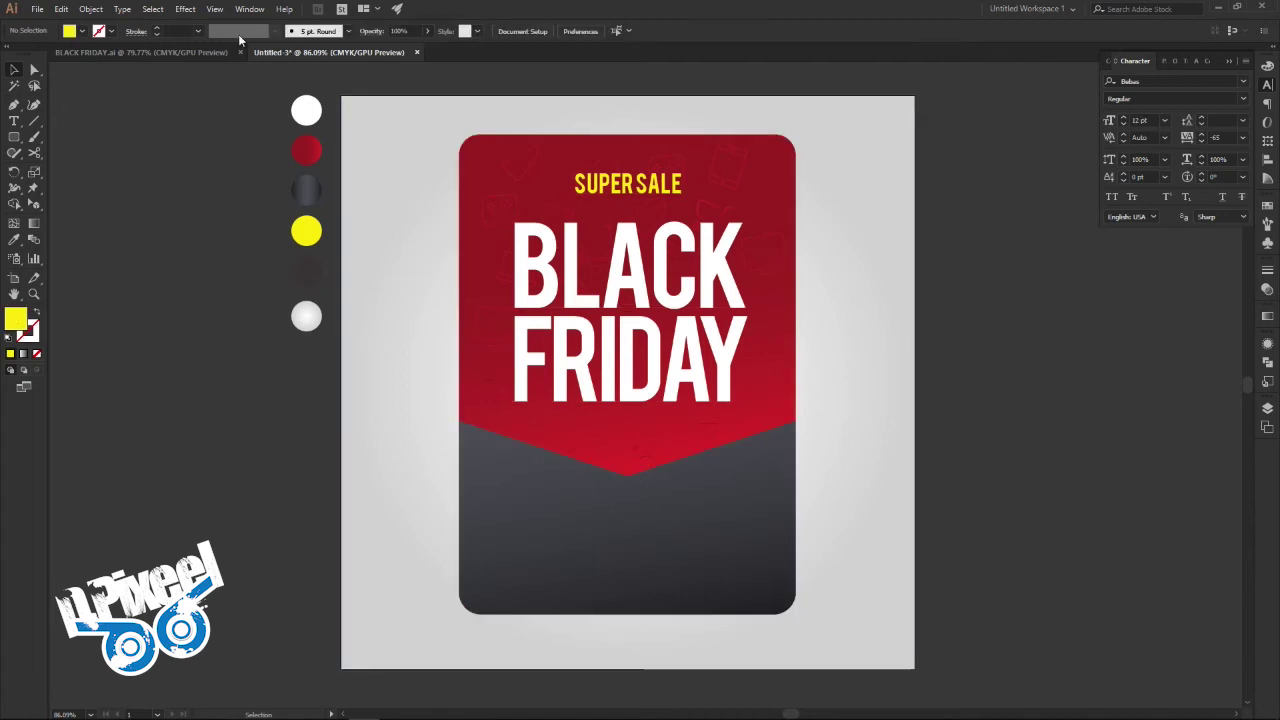
left_click(192, 51)
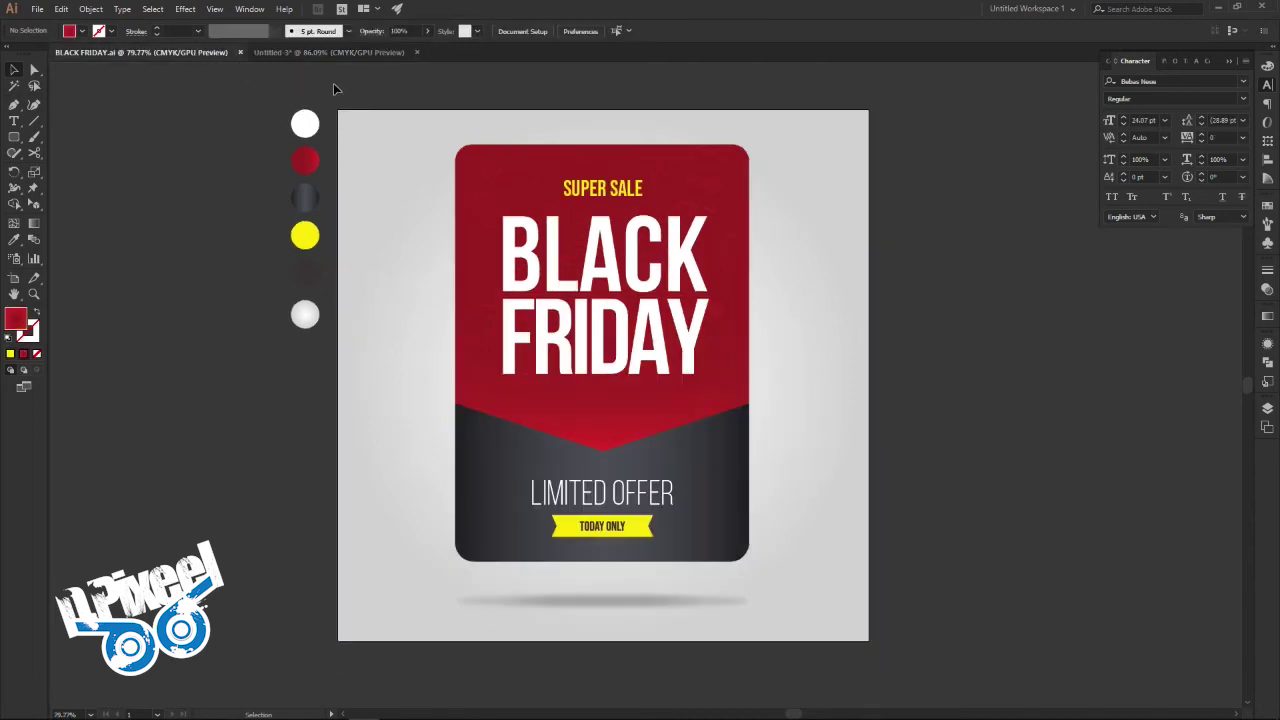
left_click(396, 52)
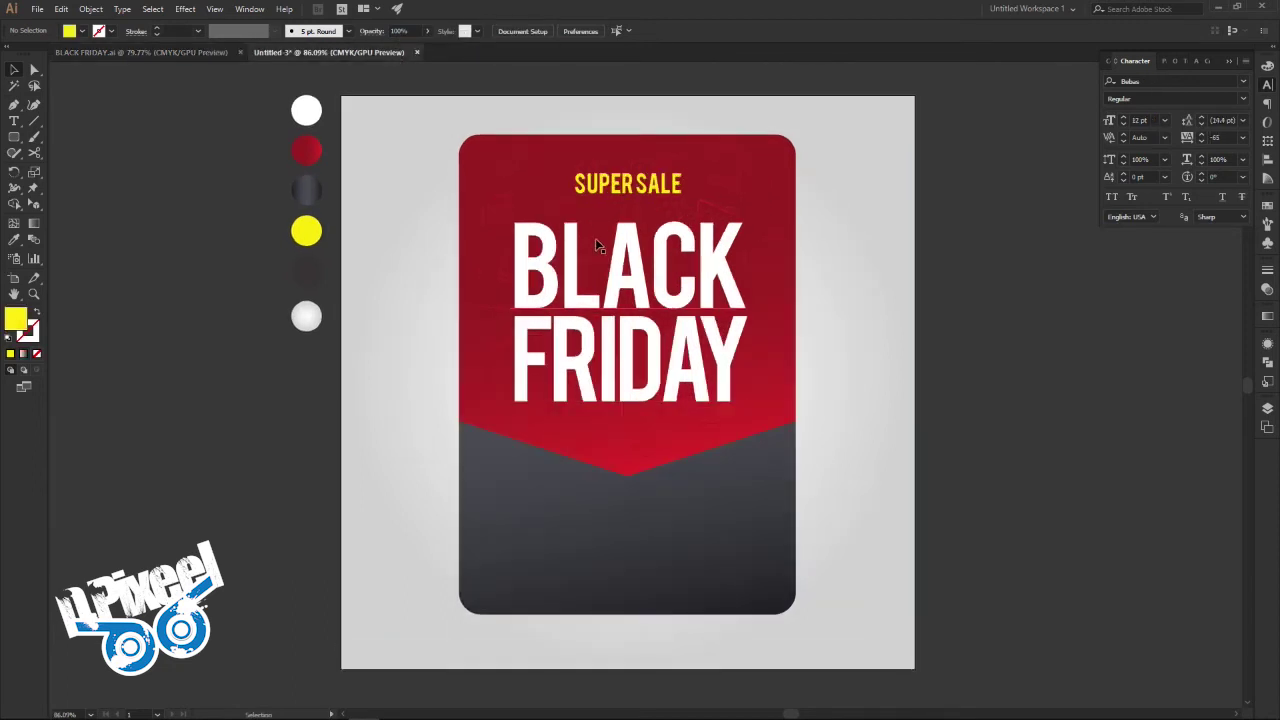
left_click(14, 121)
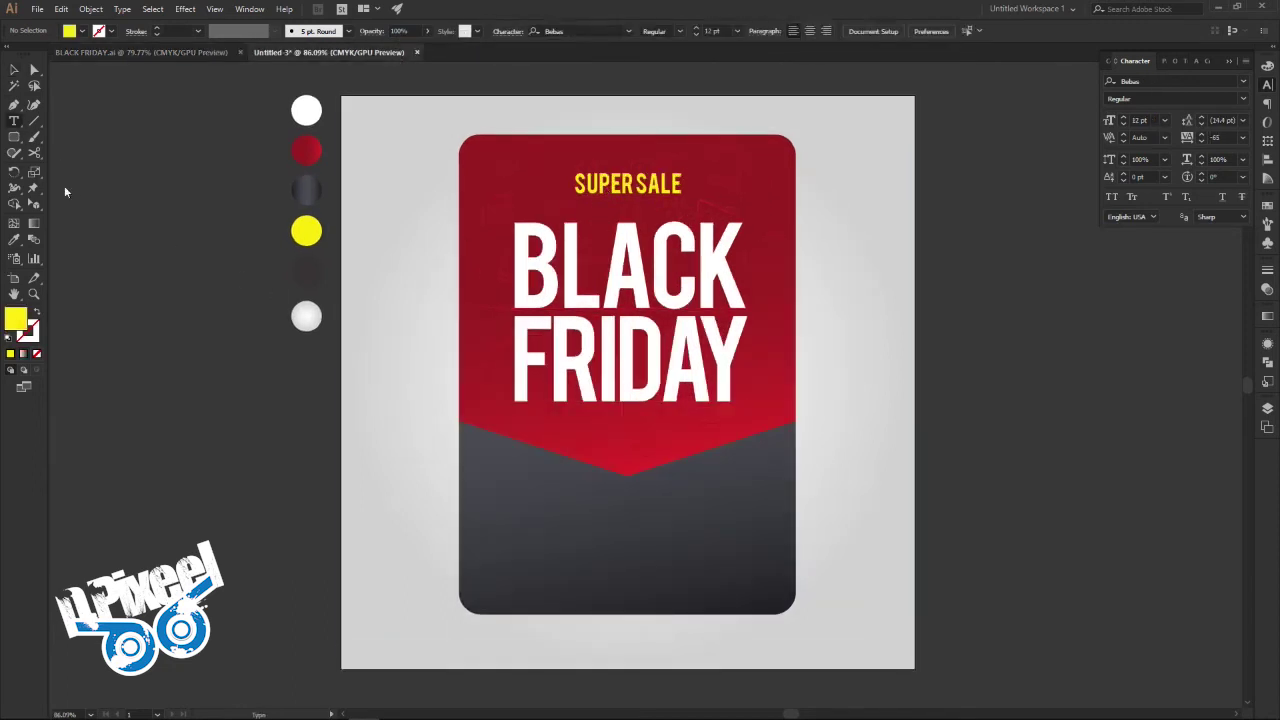
Step: Create a LIMITED OFFER text object beside the card and enlarge it to about 63.56 pt
left_click(13, 241)
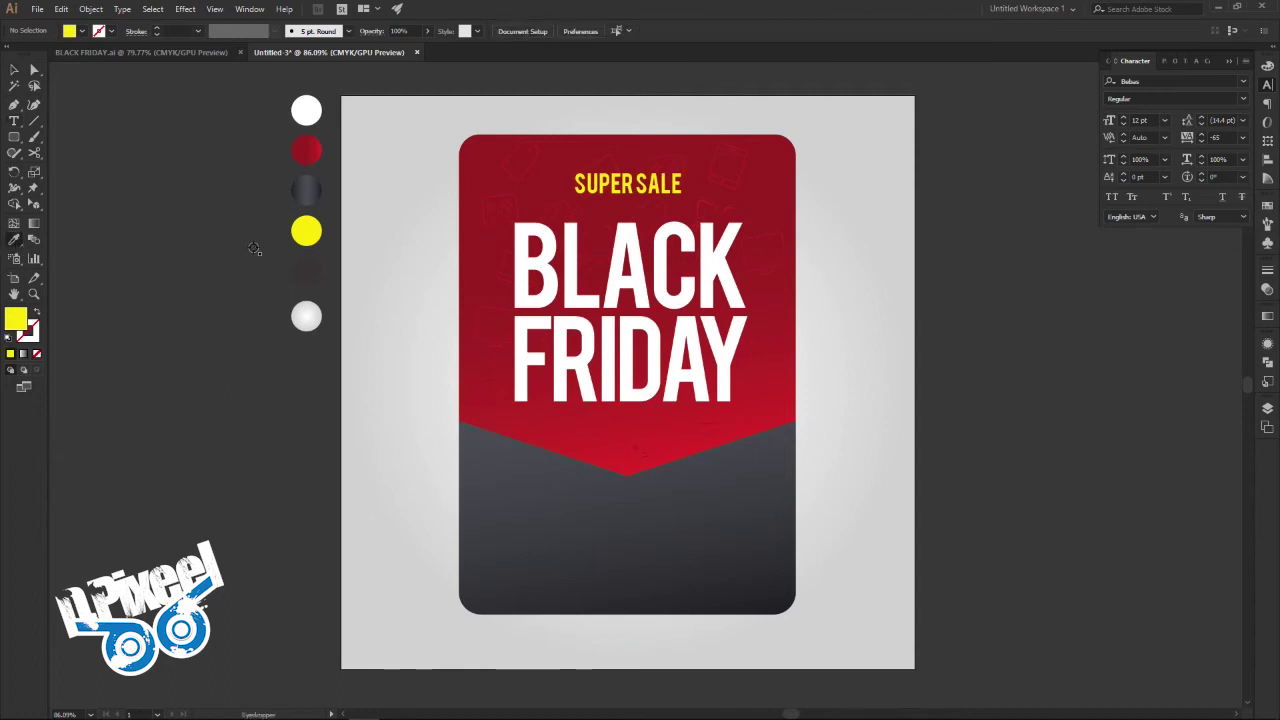
left_click(306, 109)
left_click(14, 121)
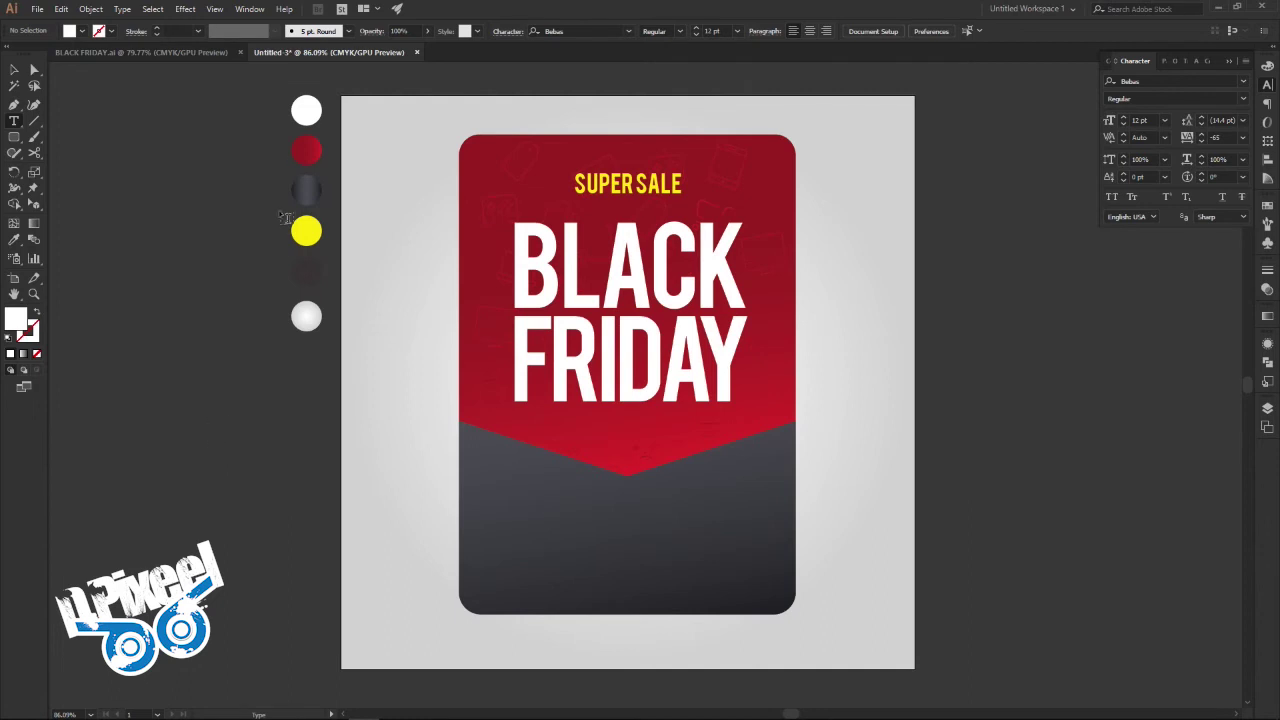
left_click(213, 55)
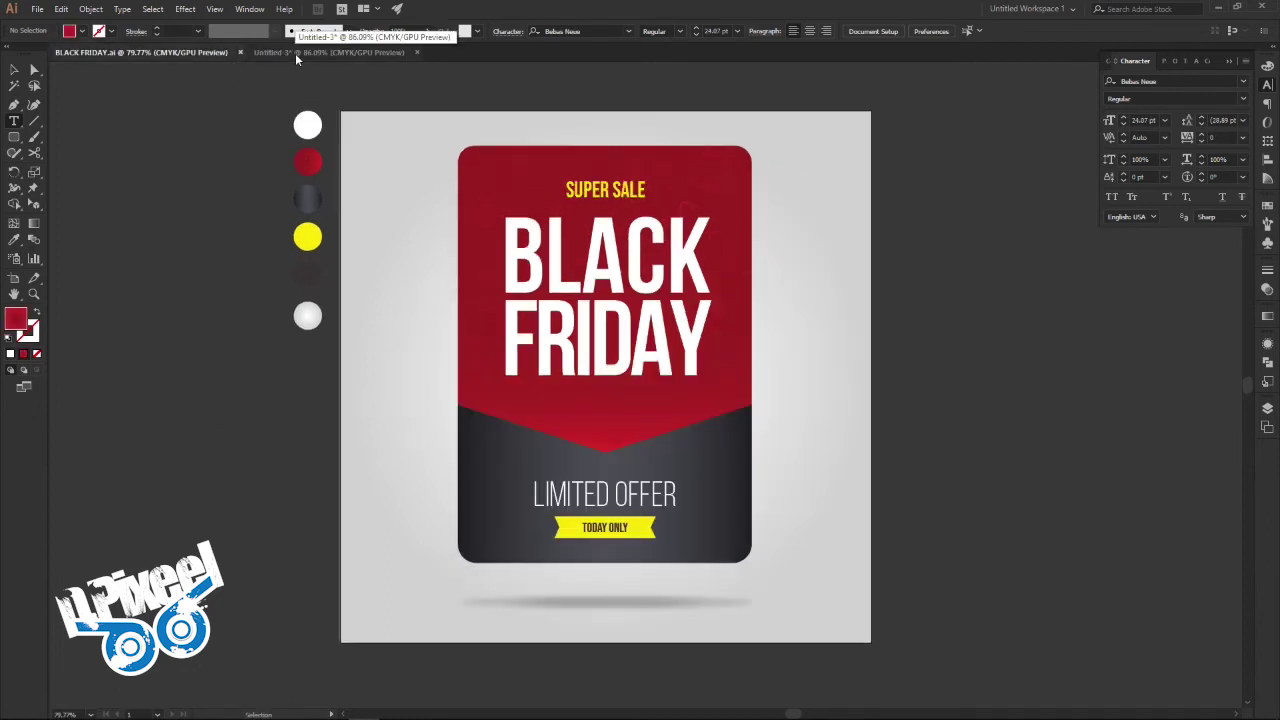
left_click(295, 53)
left_click(232, 410)
key("BackSpace")
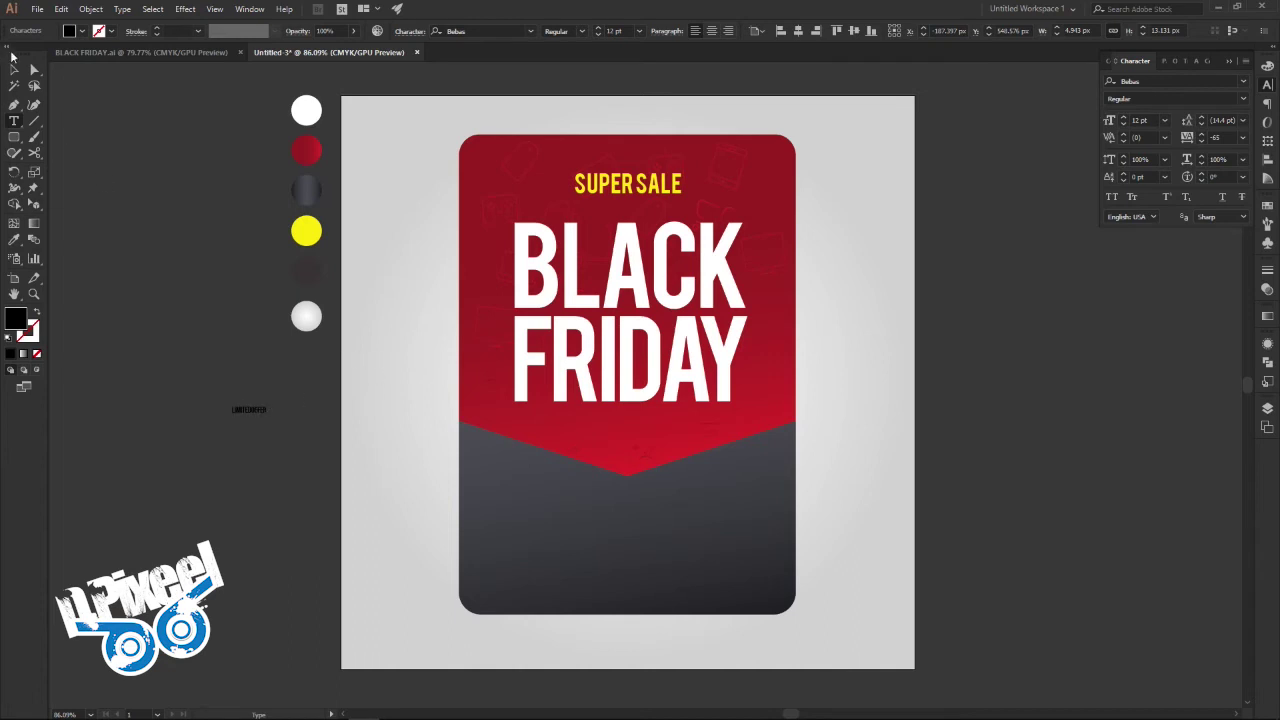
left_click(14, 69)
left_click_drag(264, 420, 380, 517)
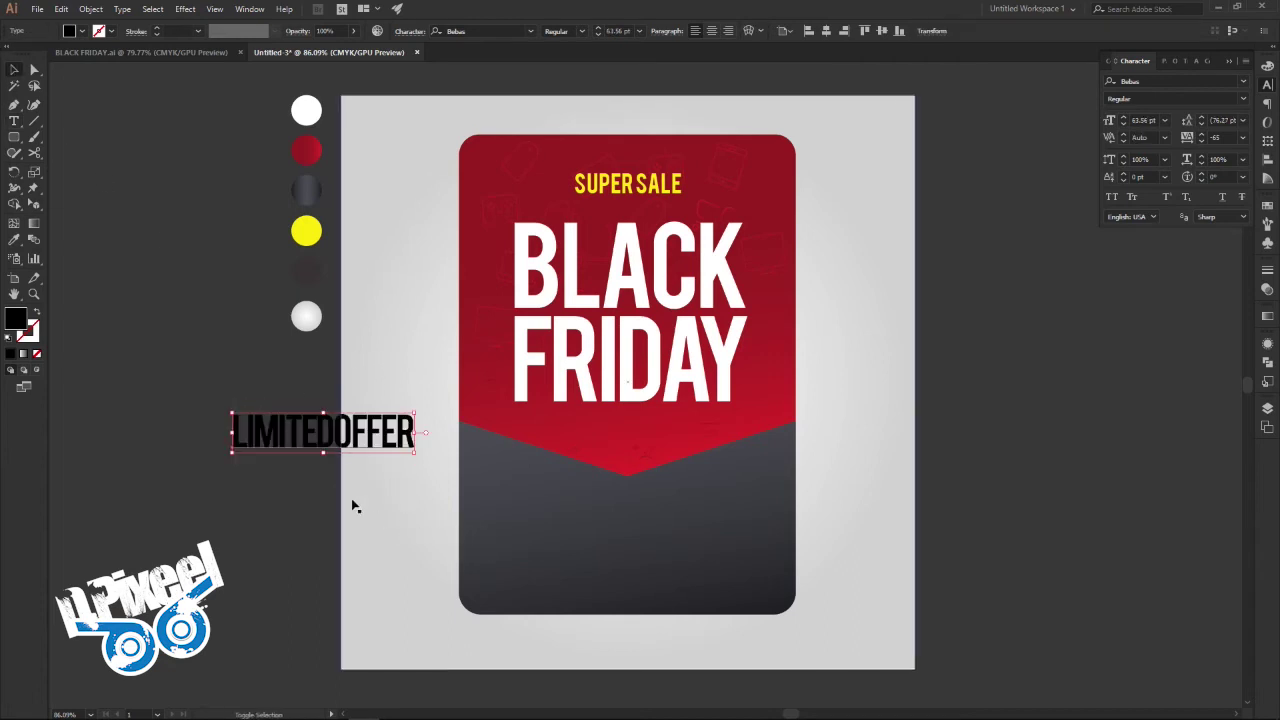
Step: Colour LIMITED OFFER white and set it in Bebas Neue Book with 0 tracking
left_click(14, 239)
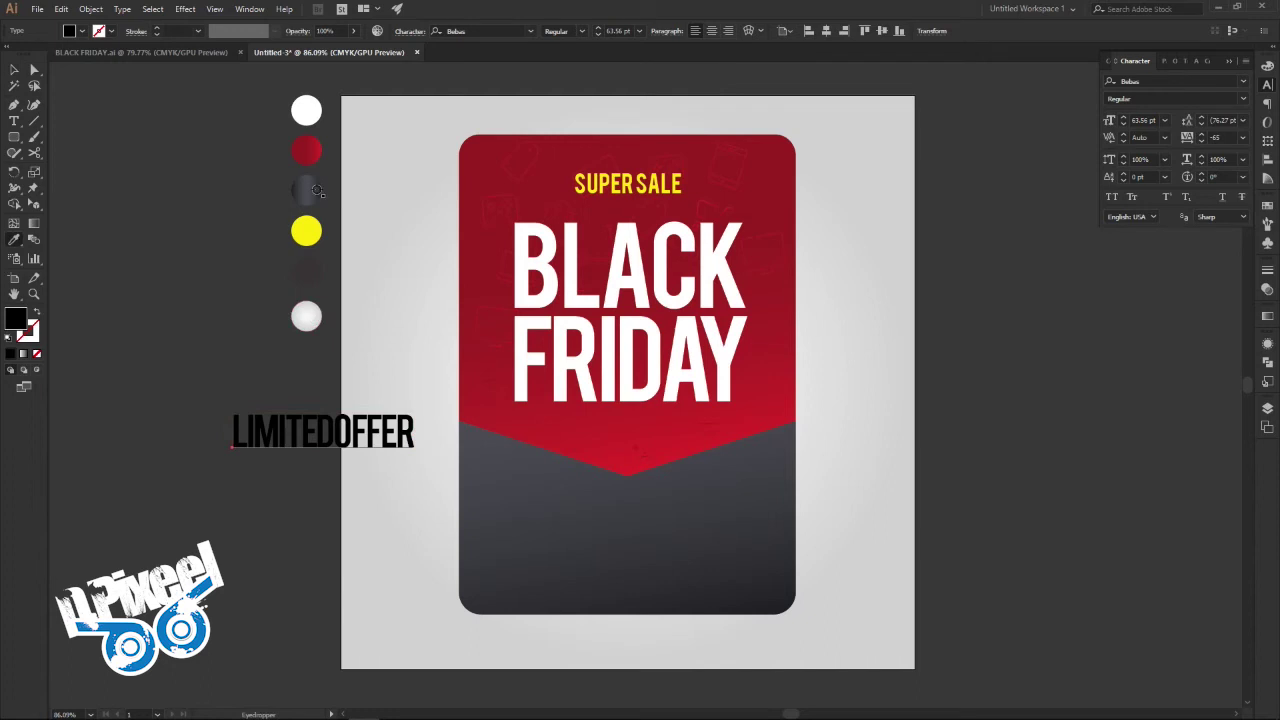
left_click(306, 110)
left_click(14, 69)
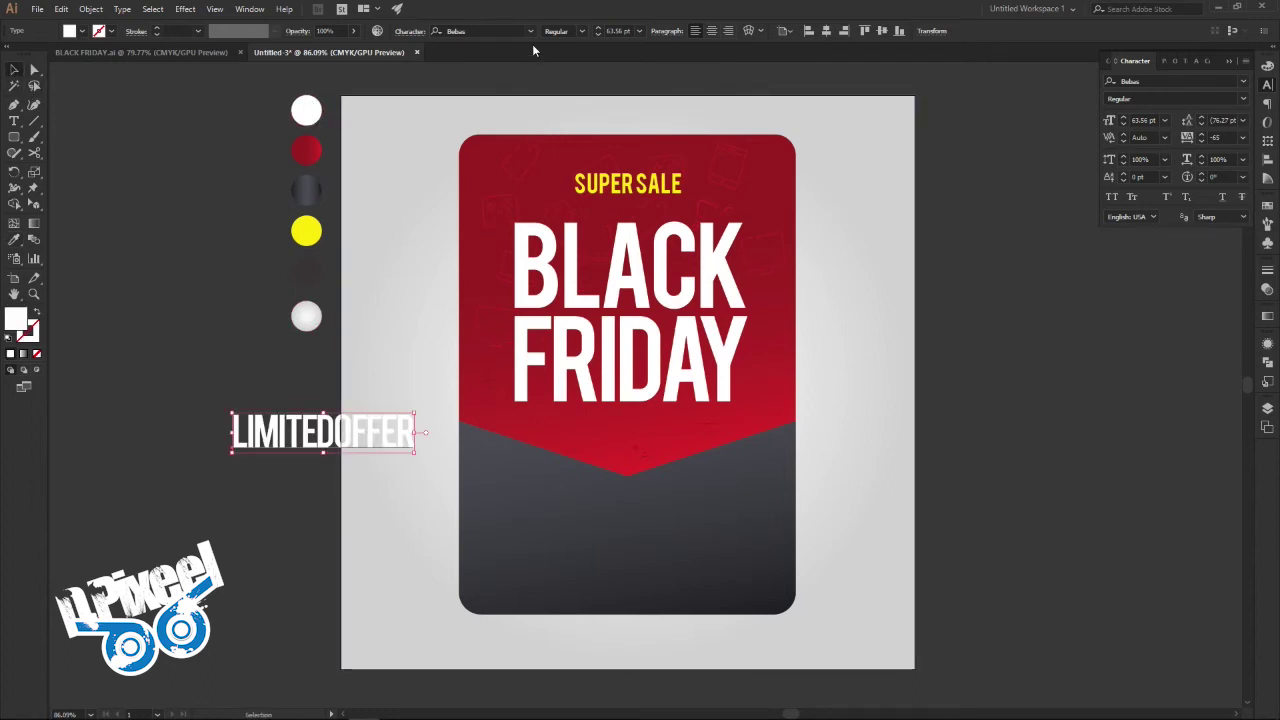
left_click(496, 31)
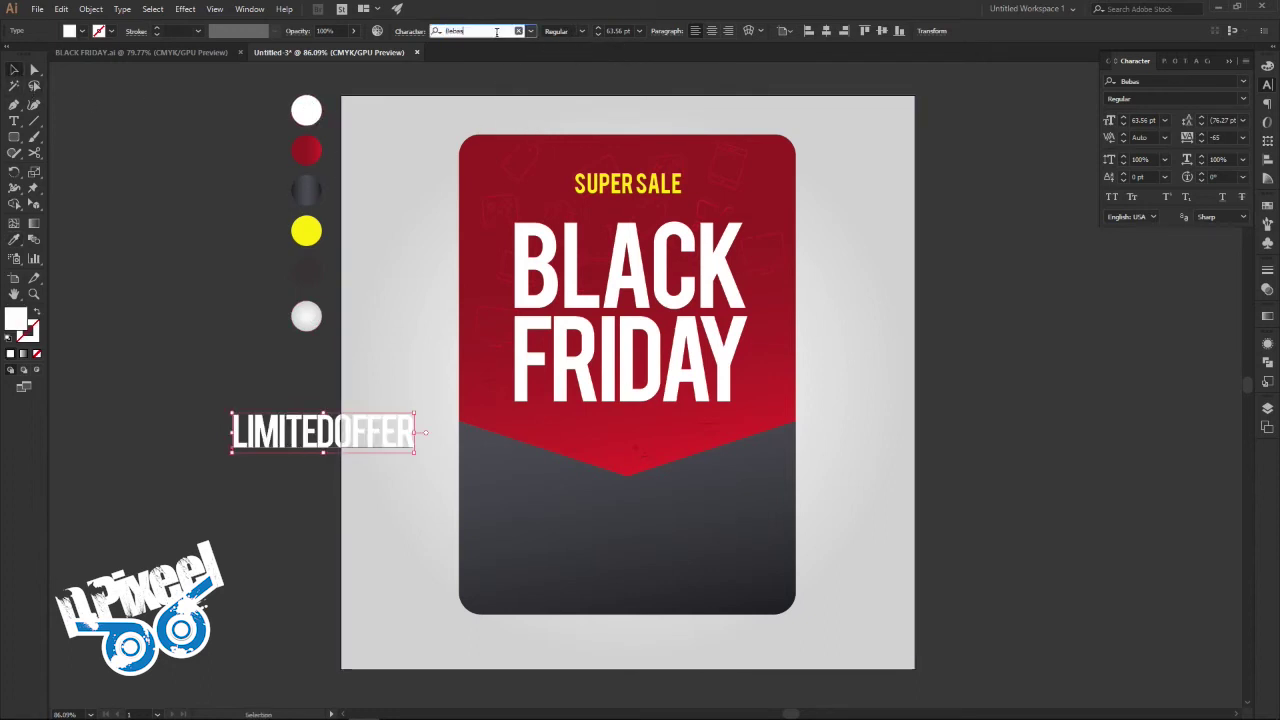
type("Bebas")
left_click(500, 84)
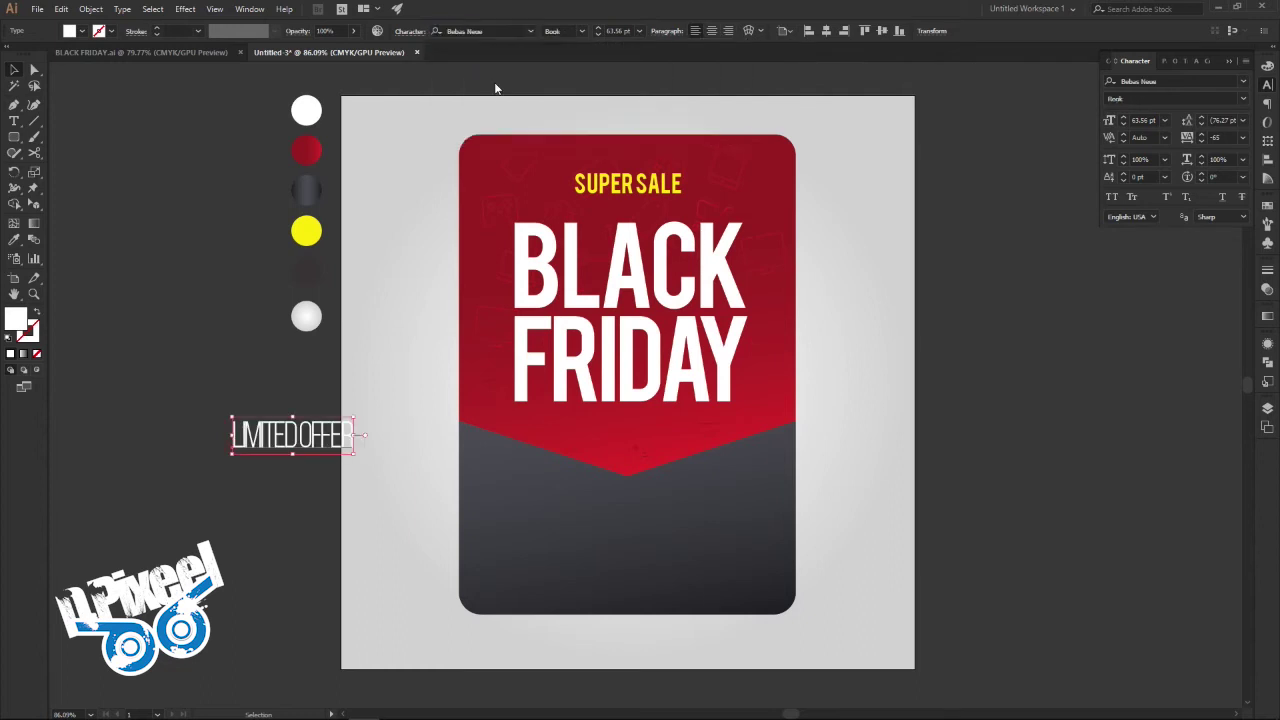
type("-50")
key("Return")
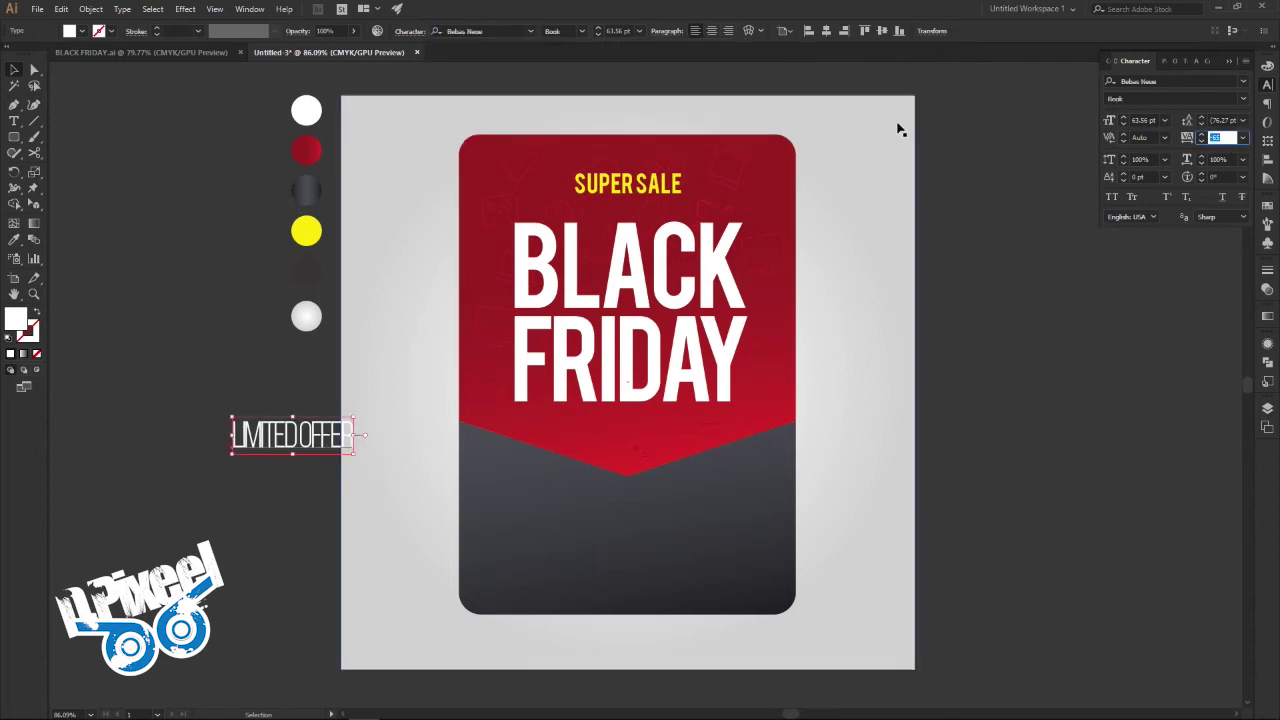
type("0")
key("Return")
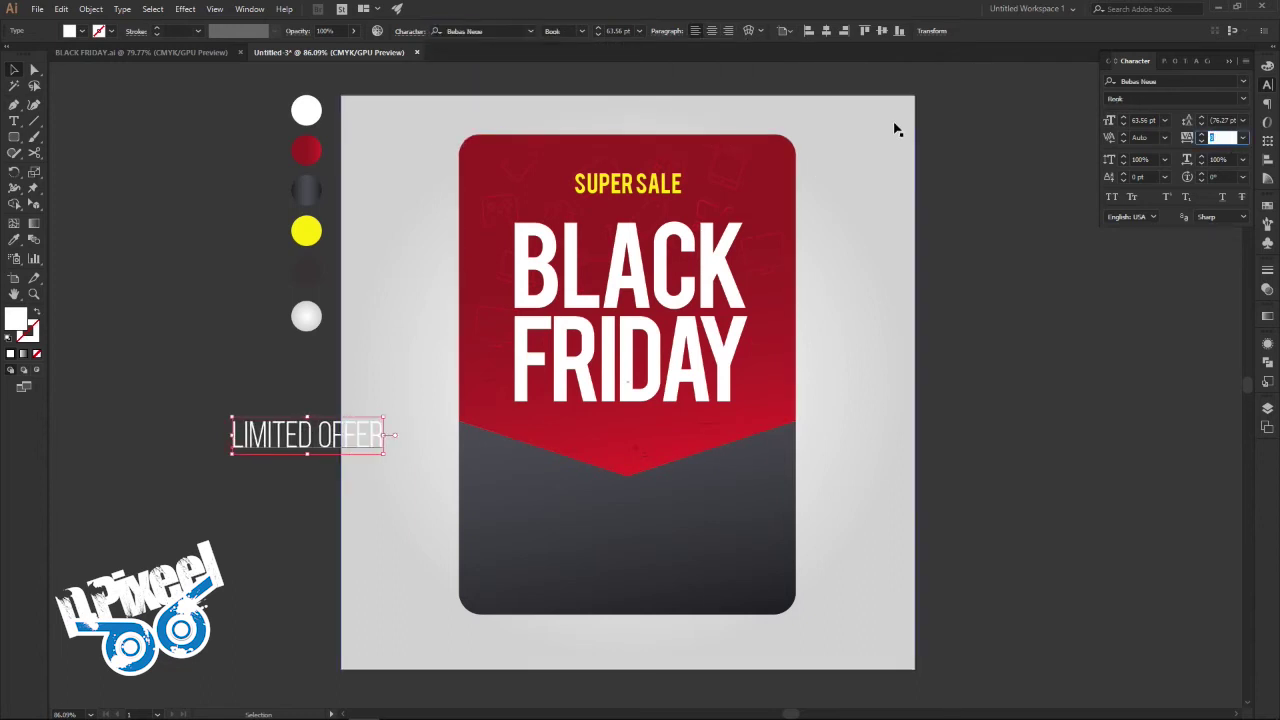
Step: Centre LIMITED OFFER on the card's dark lower section, nudged up slightly
left_click_drag(322, 444, 634, 537)
left_click(827, 31)
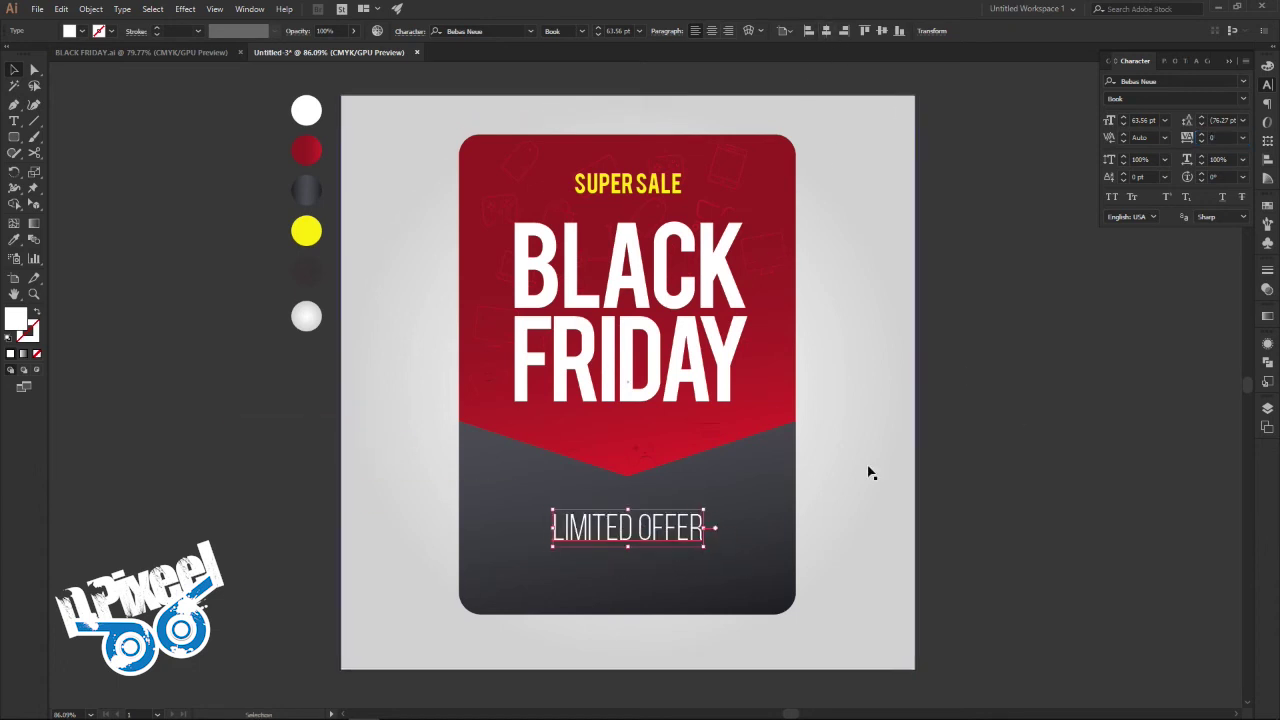
key("Up")
key("Up")
key("Up")
key("Up")
key("Up")
key("Up")
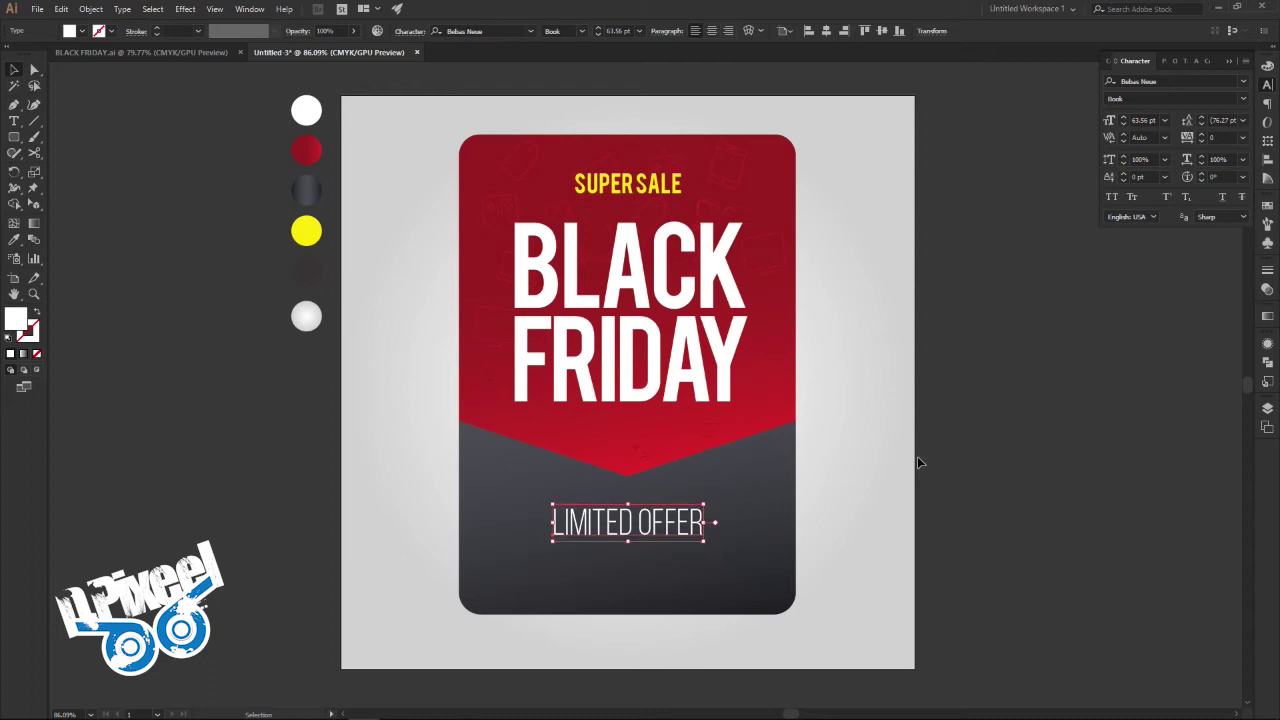
left_click(925, 450)
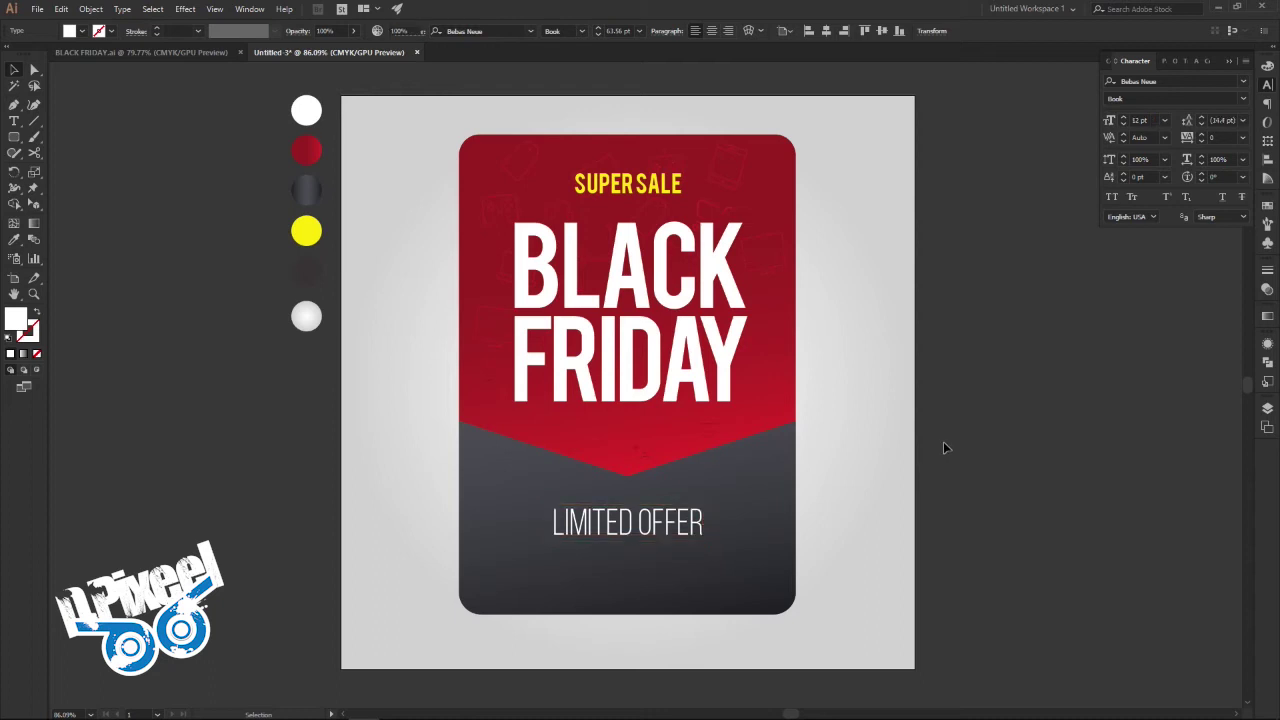
left_click(187, 51)
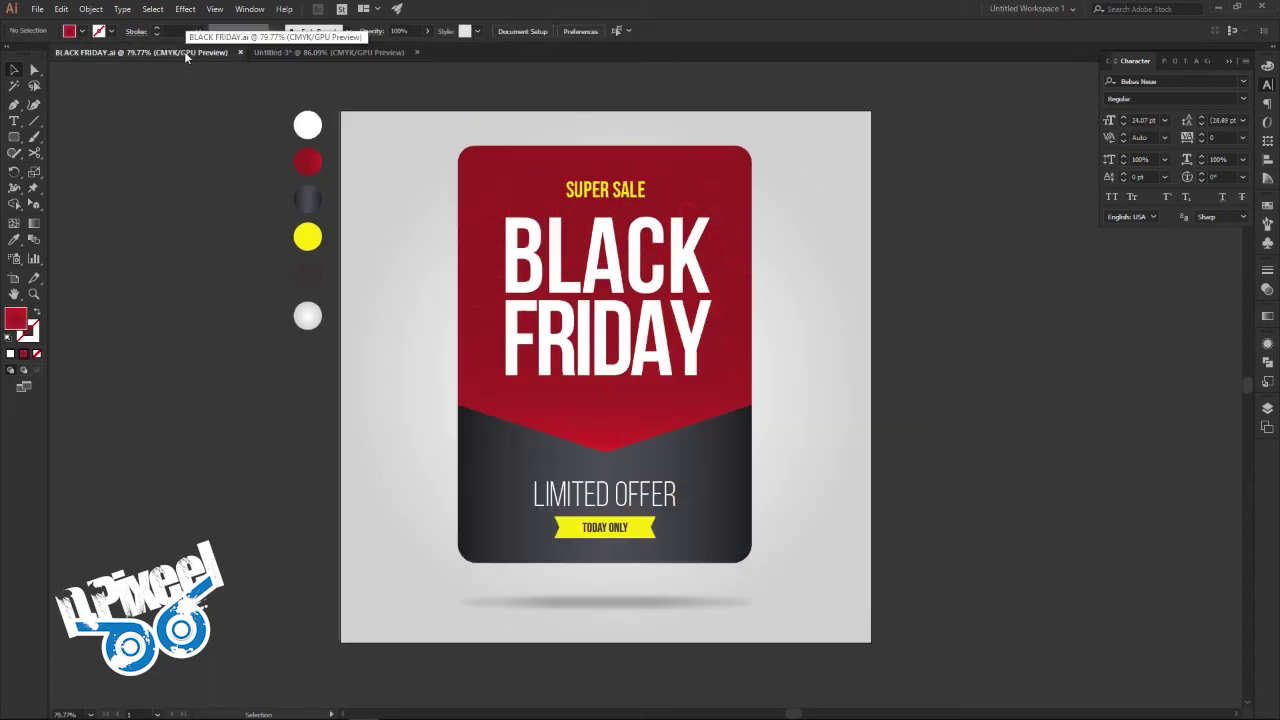
Step: Draw a yellow-filled rectangle beneath LIMITED OFFER on the dark section, sampling the yellow circle
left_click(335, 52)
left_click(16, 141)
left_click(15, 237)
left_click(306, 231)
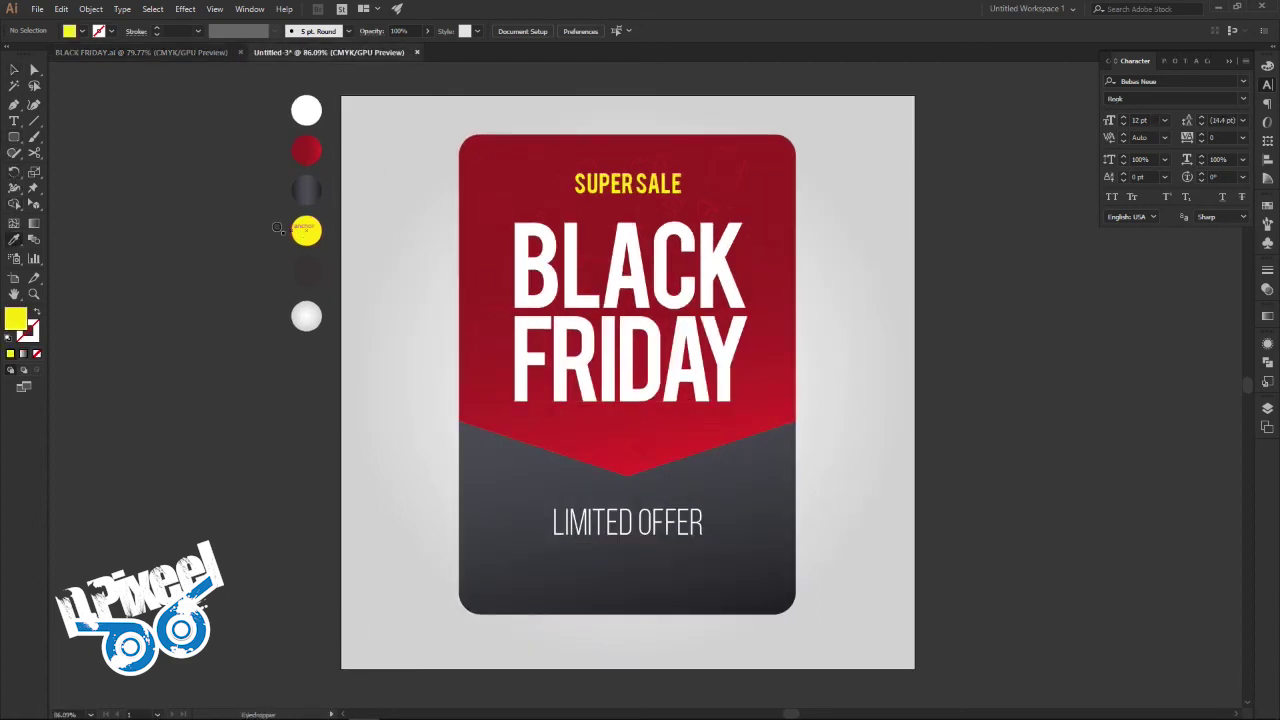
left_click(17, 141)
left_click(85, 134)
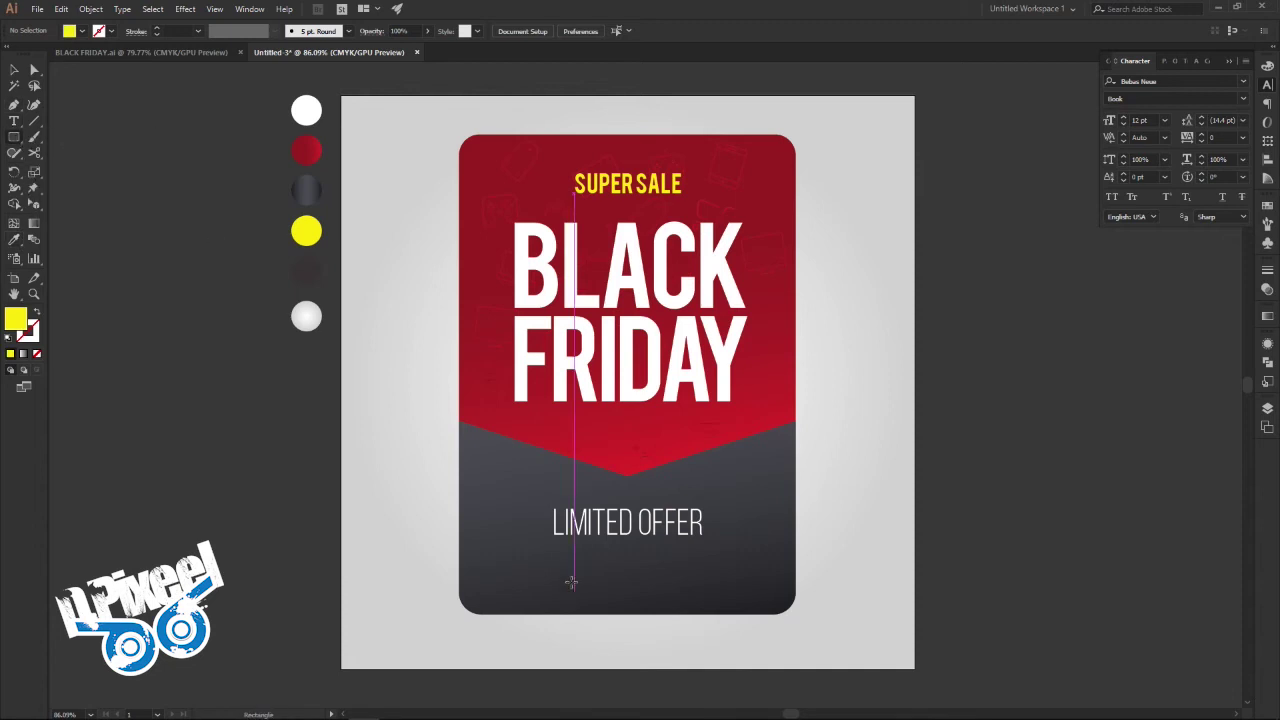
left_click_drag(574, 553, 684, 576)
key("v")
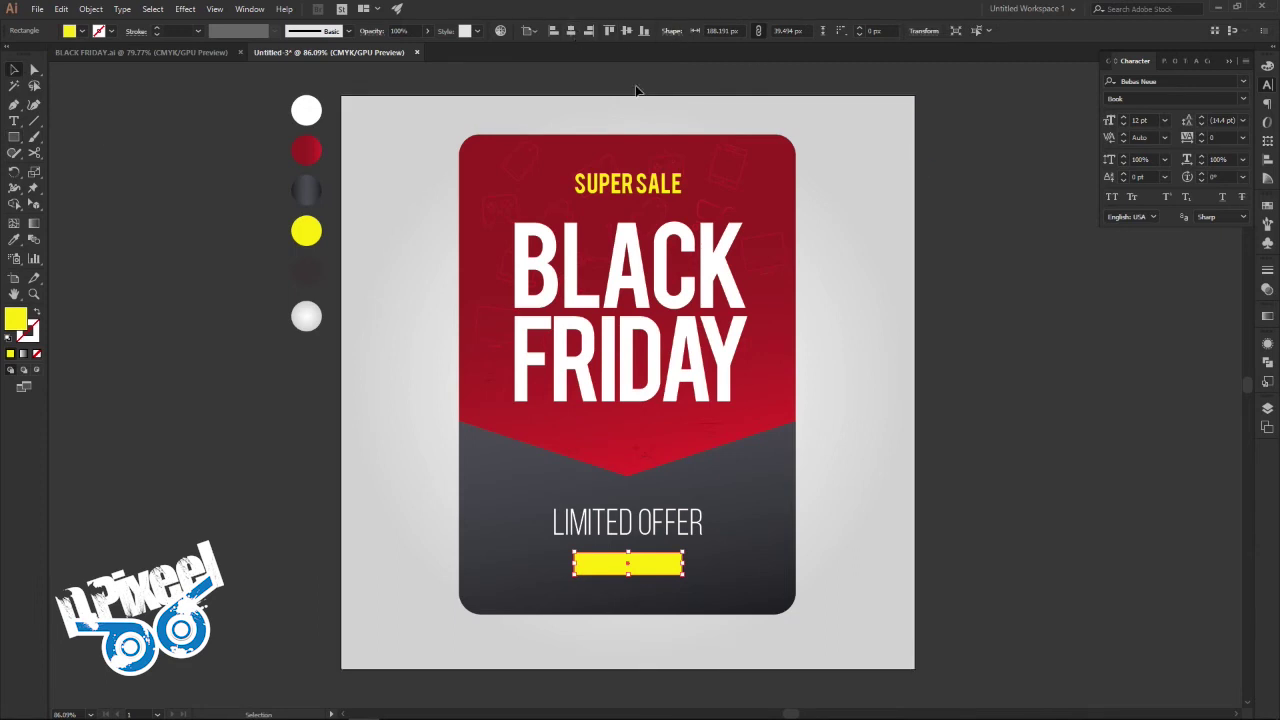
key("ctrl+shift+a")
key("z")
left_click_drag(680, 571, 675, 483)
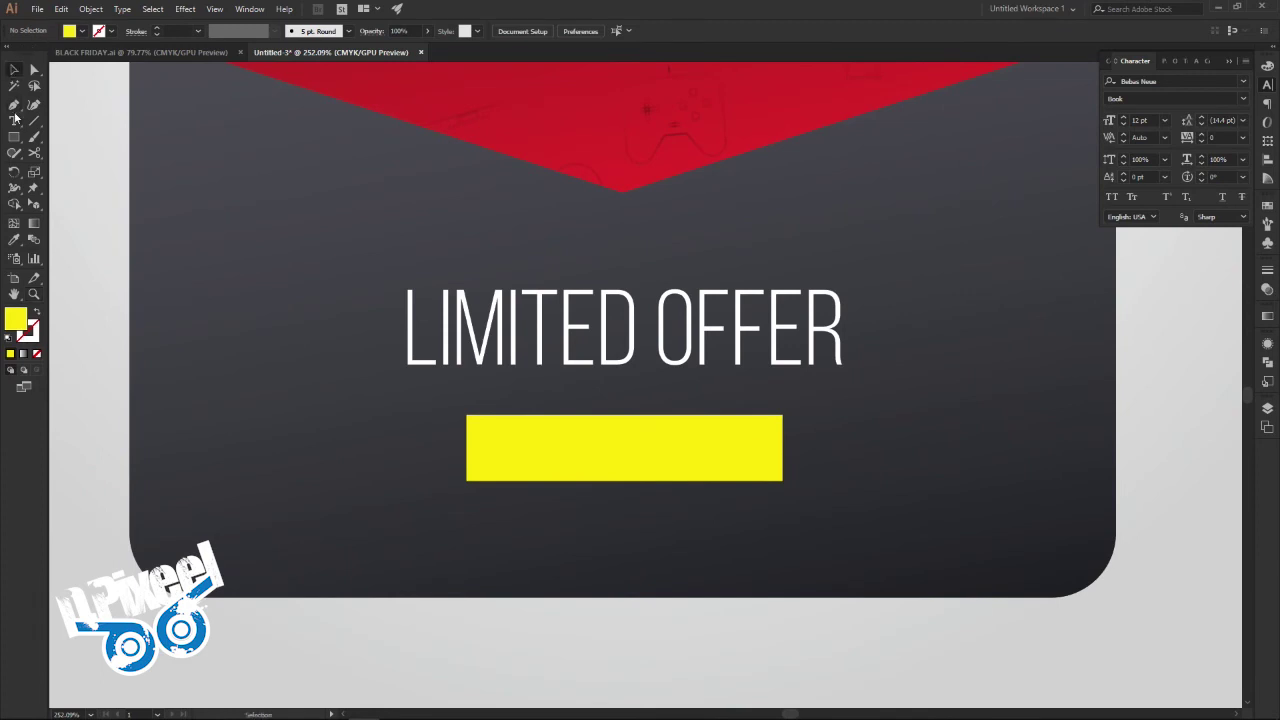
Step: Type TODAY ONLY in Bebas Neue Regular and move it onto the yellow bar
left_click(14, 121)
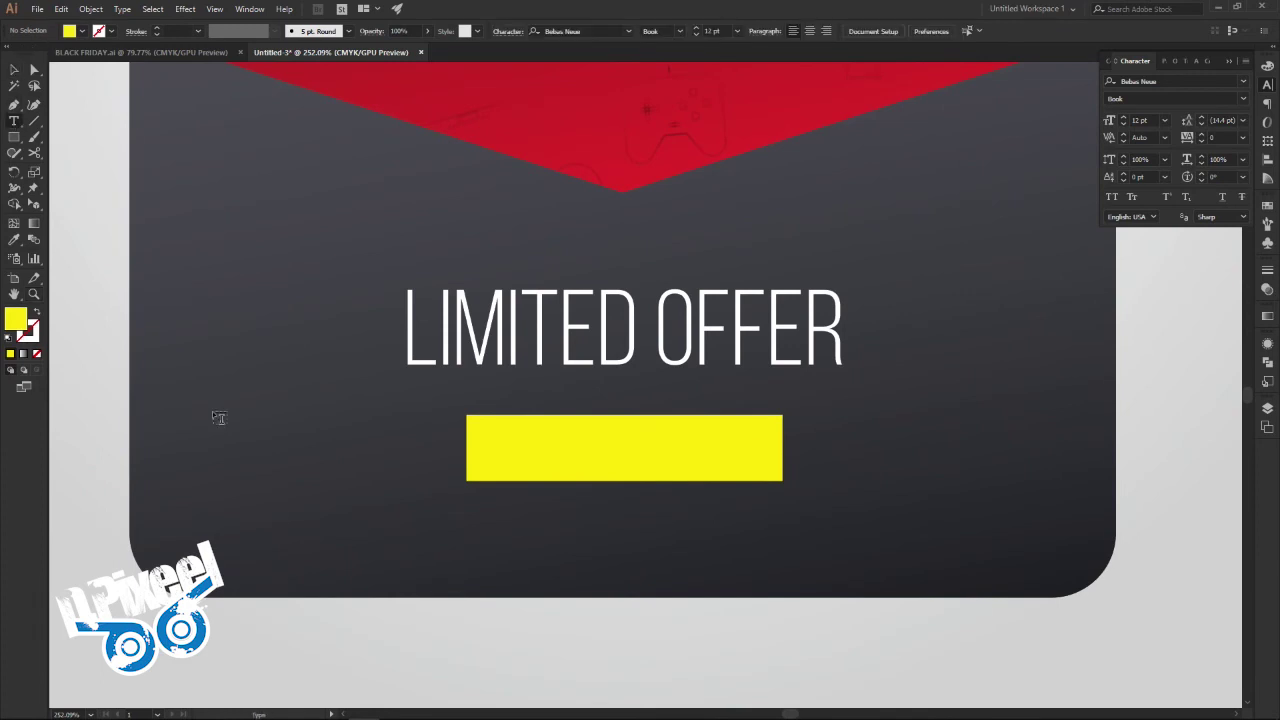
left_click(489, 662)
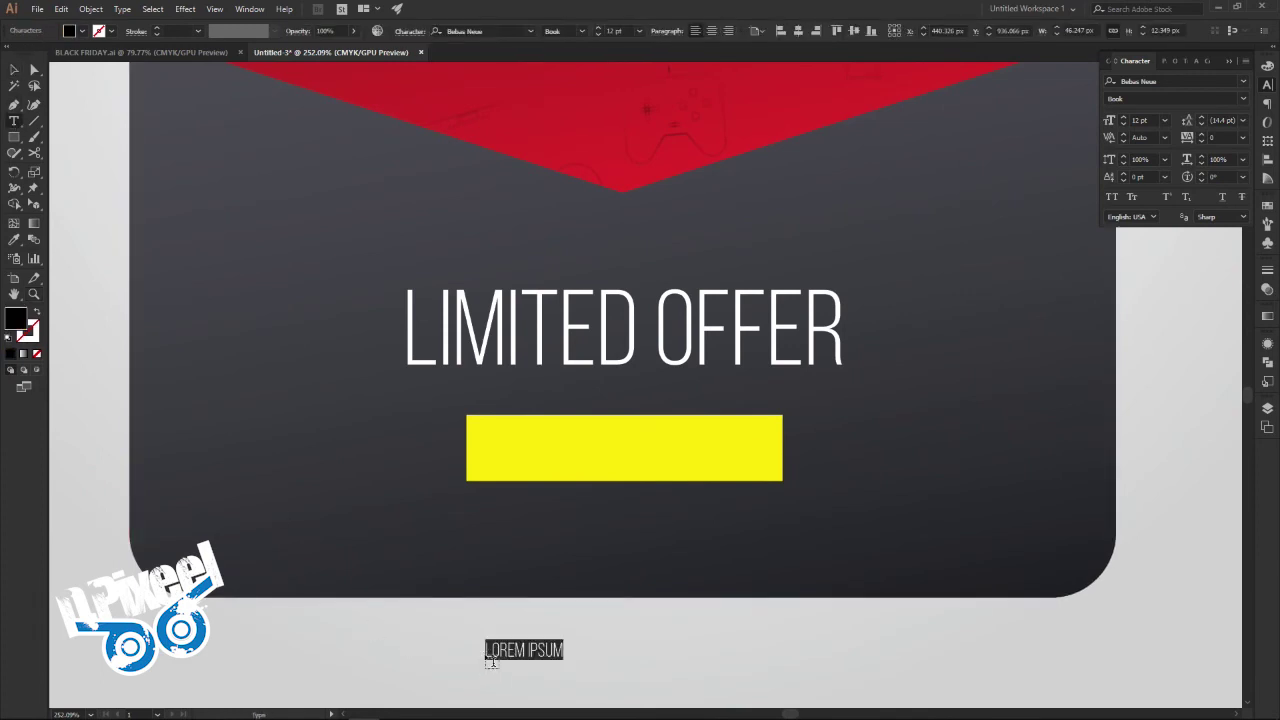
left_click(207, 53)
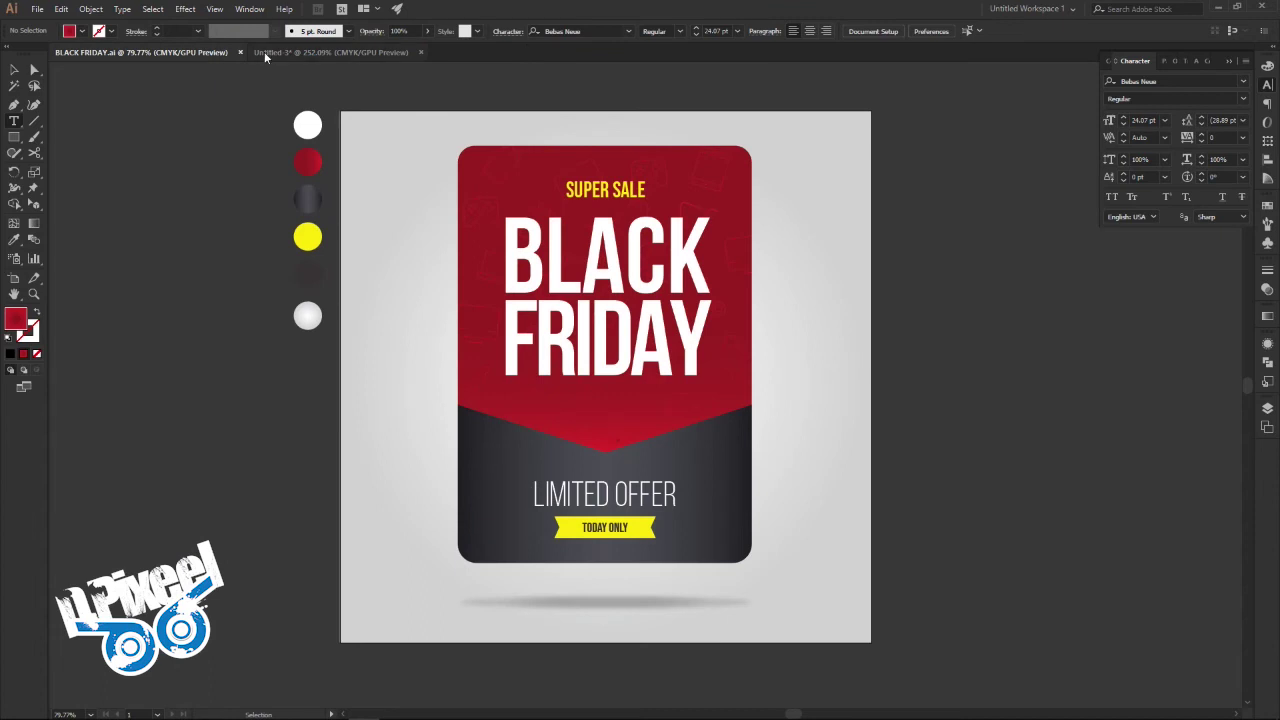
left_click(278, 53)
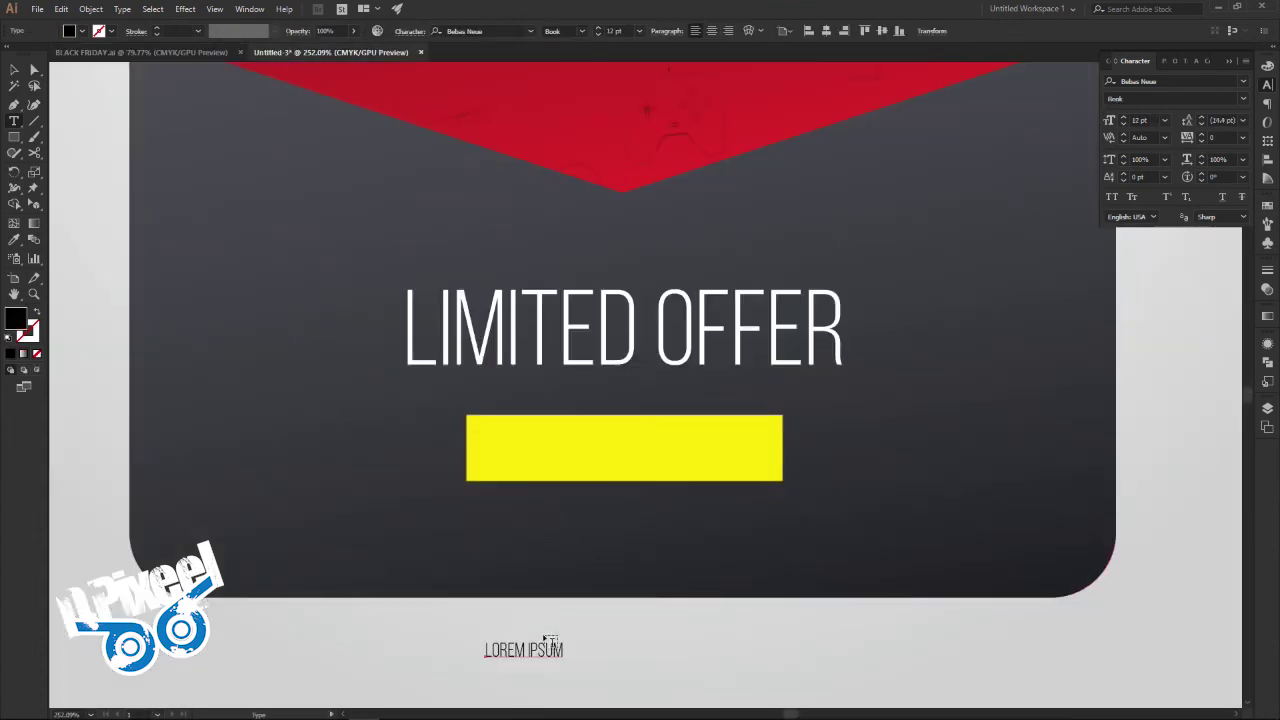
left_click_drag(560, 650, 458, 631)
type("TODAY ONLY")
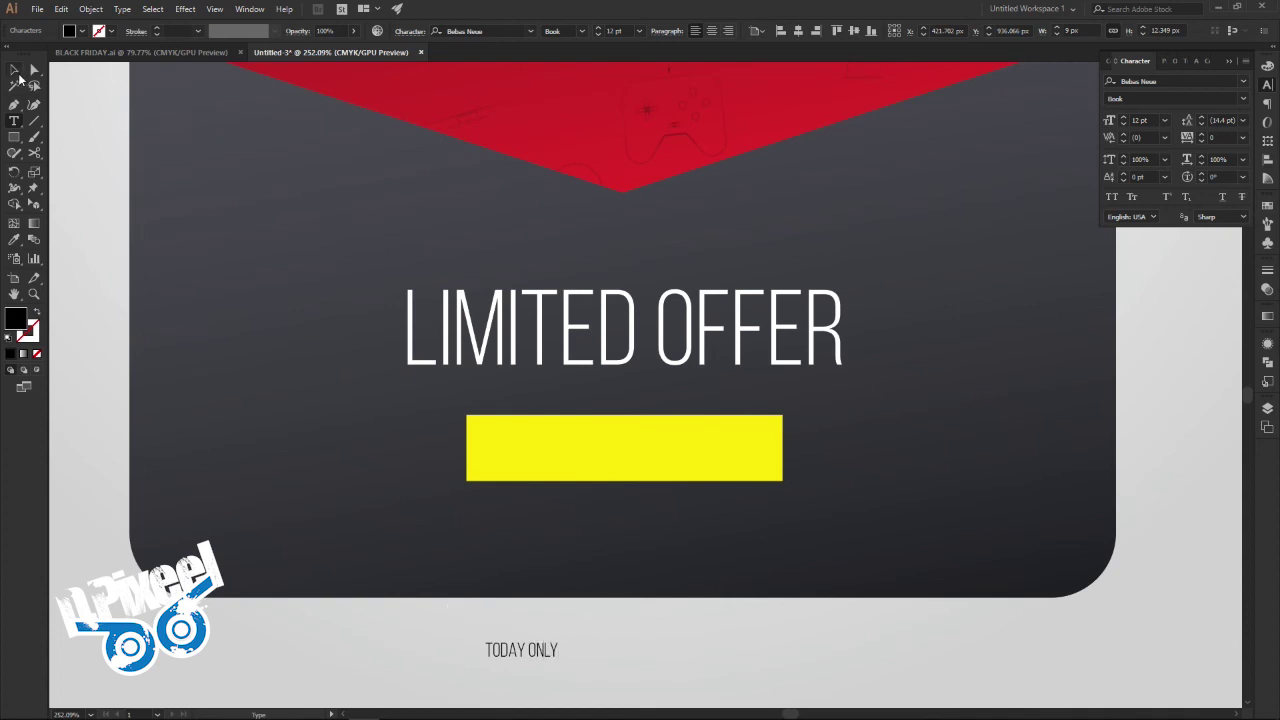
left_click(15, 70)
left_click(583, 36)
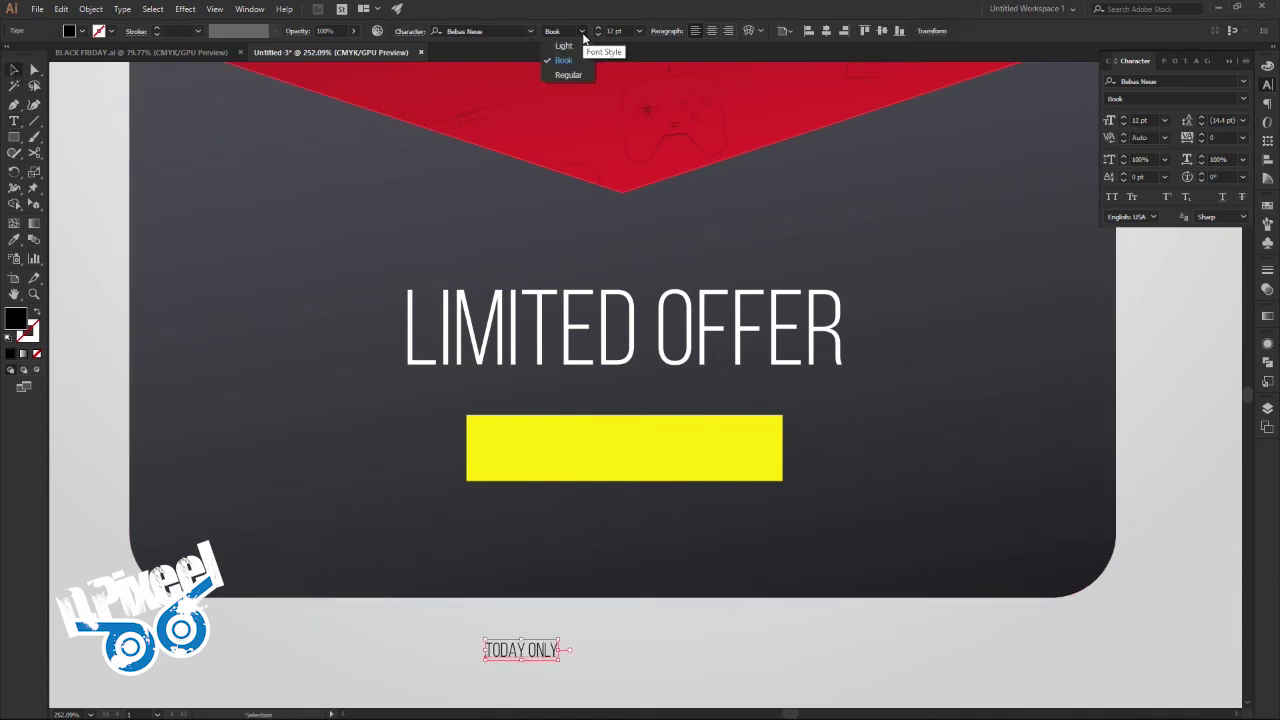
left_click(565, 72)
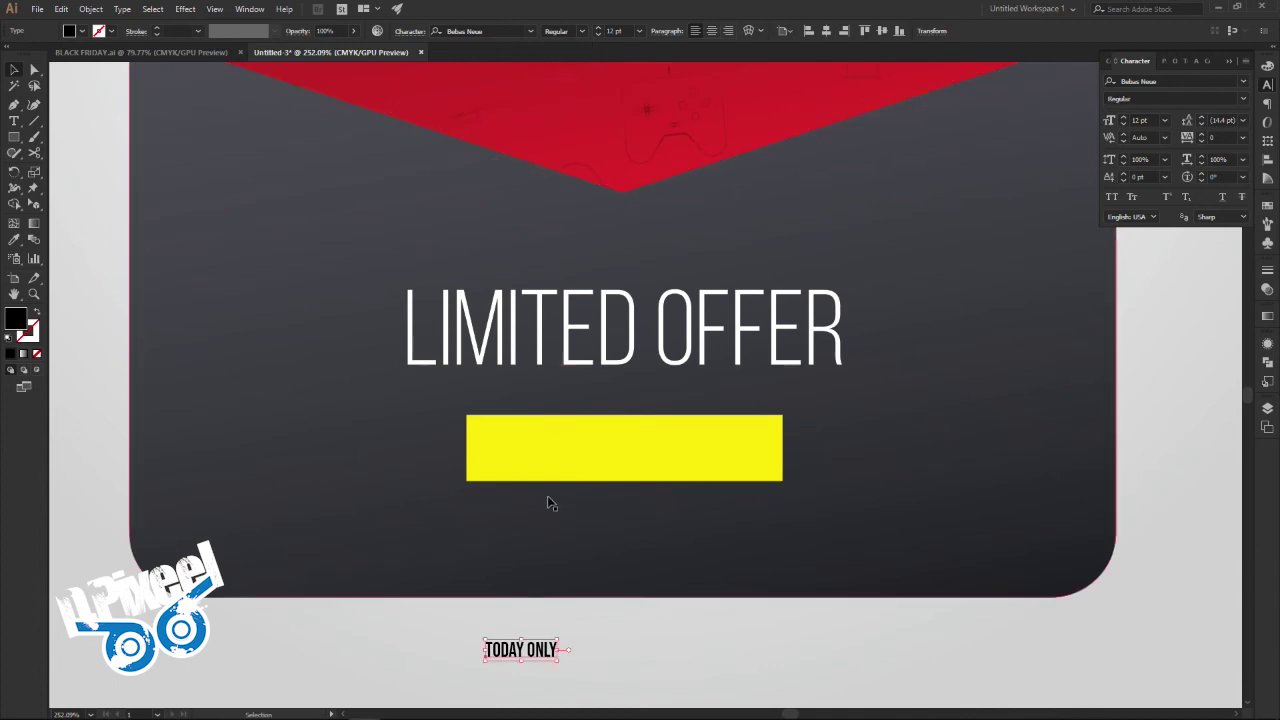
mouse_move(551, 651)
left_mouse_down()
mouse_move(649, 447)
mouse_move(703, 468)
left_mouse_up()
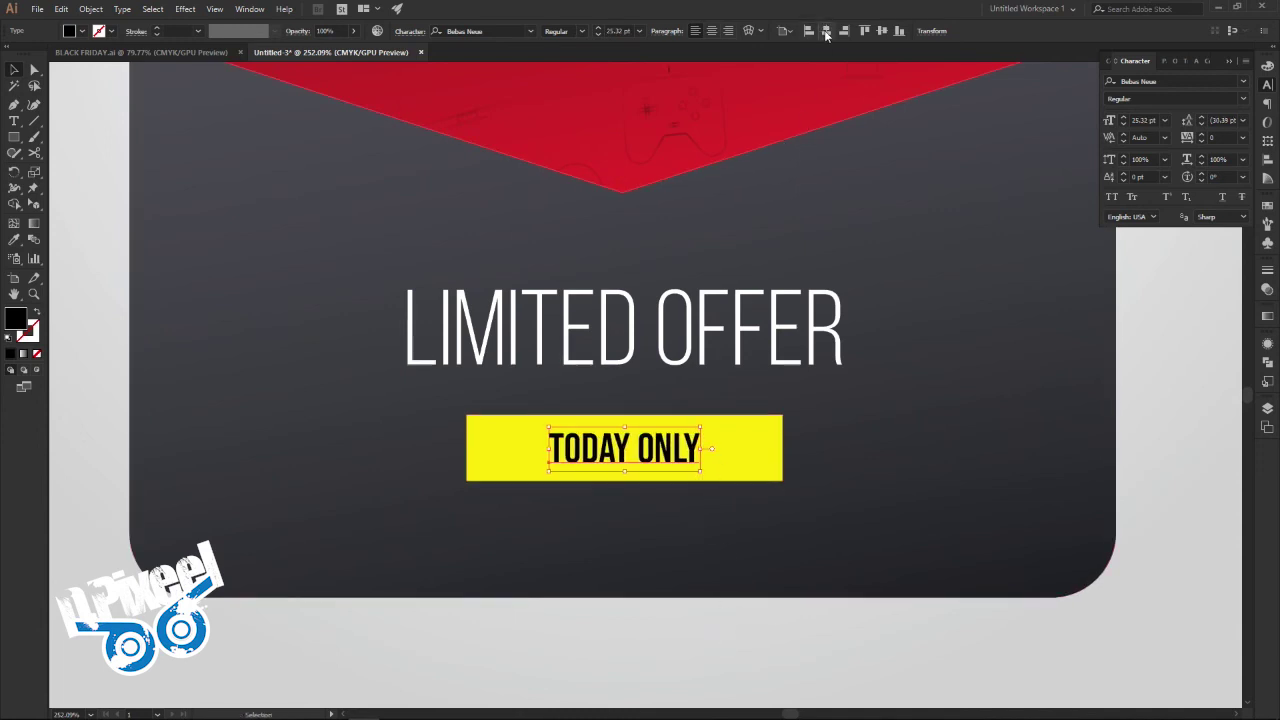
Step: Add midpoint anchors to both ends of the yellow bar and push them inward into ribbon notches
left_click(748, 467)
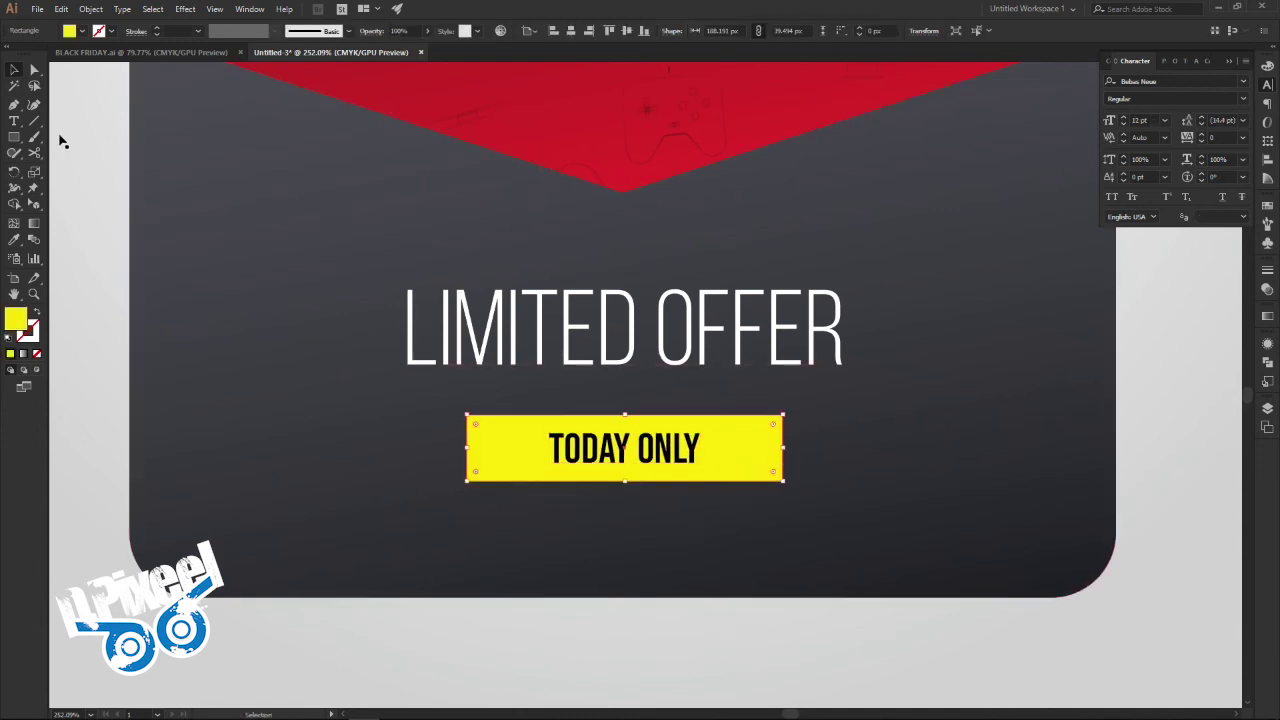
left_click(13, 105)
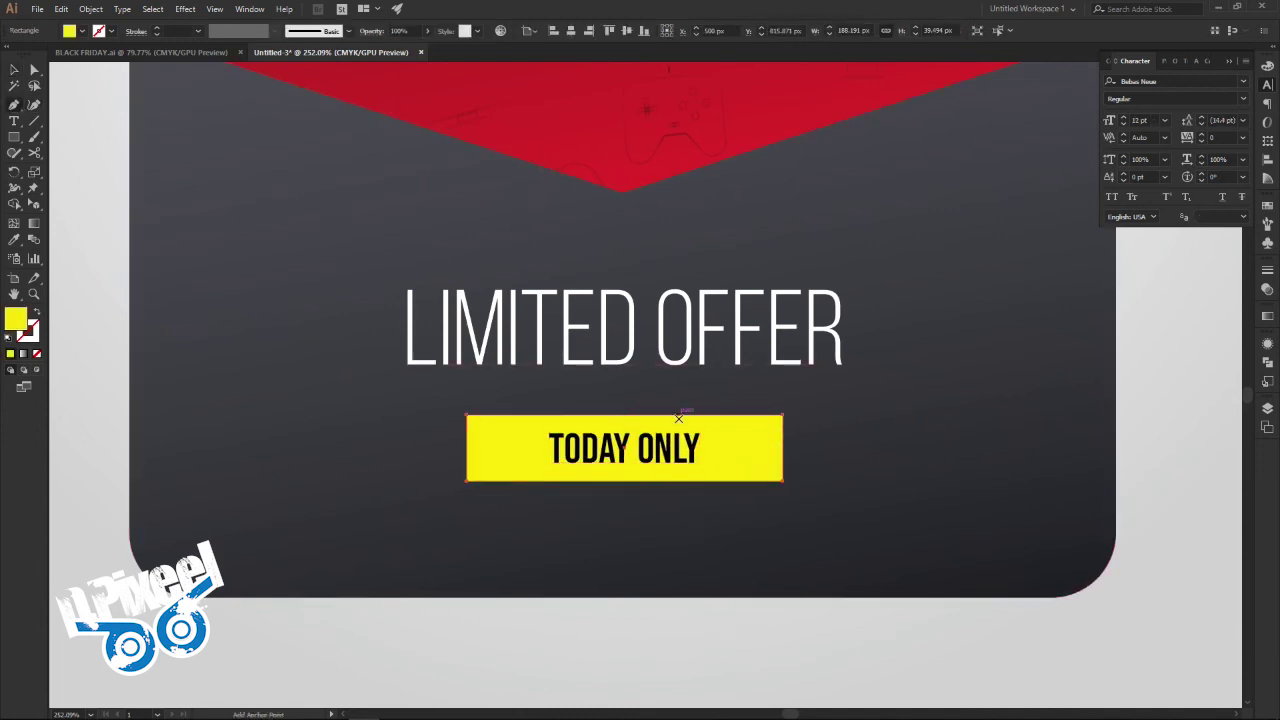
left_click(783, 448)
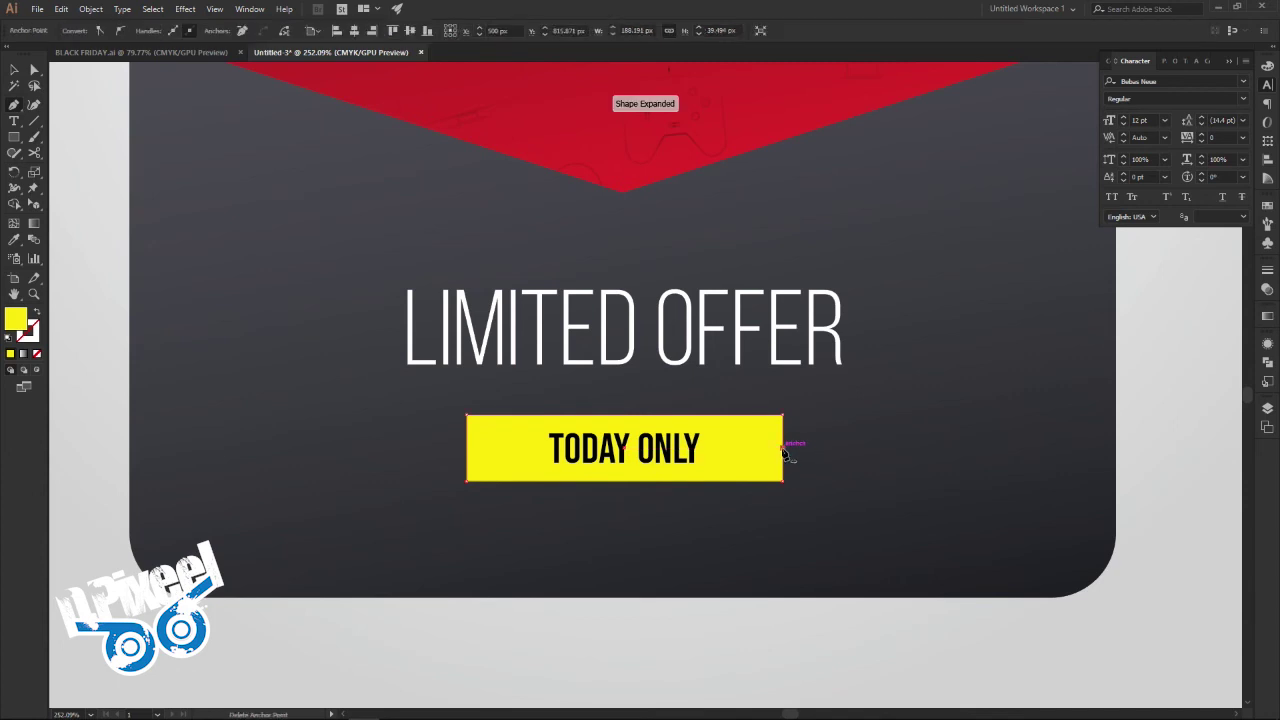
left_click(468, 451)
key("a")
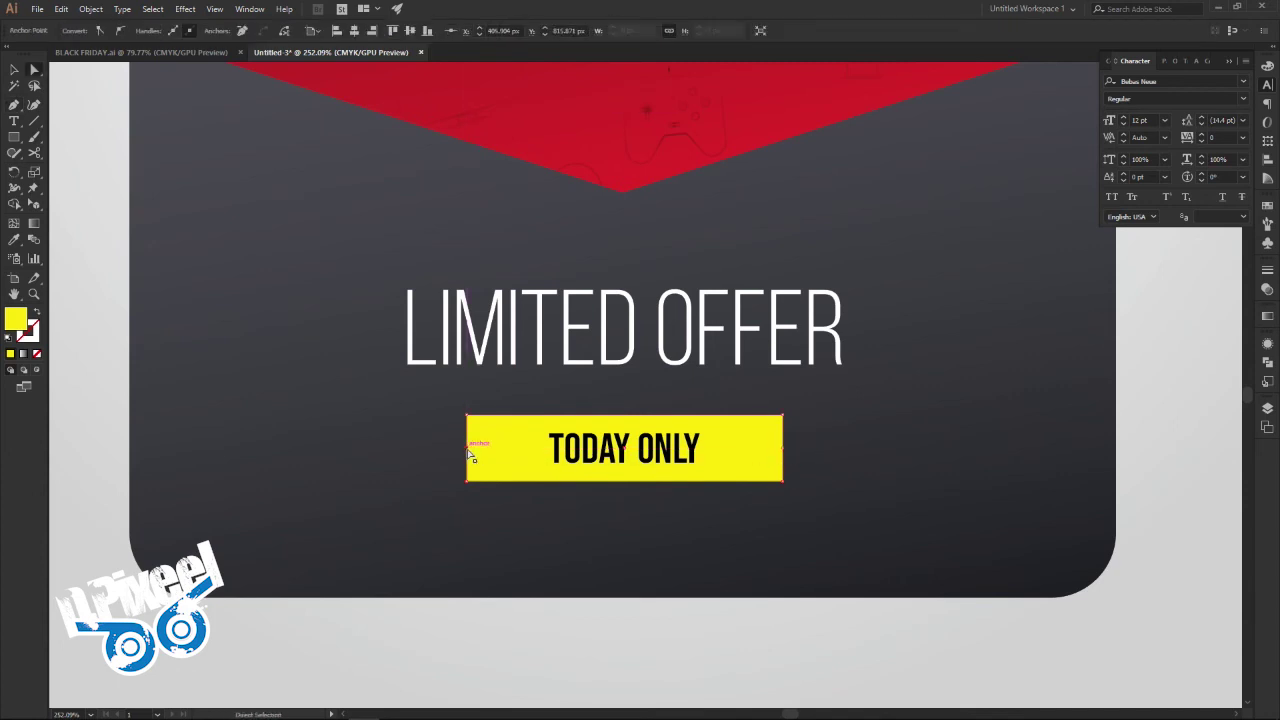
key("shift+Right")
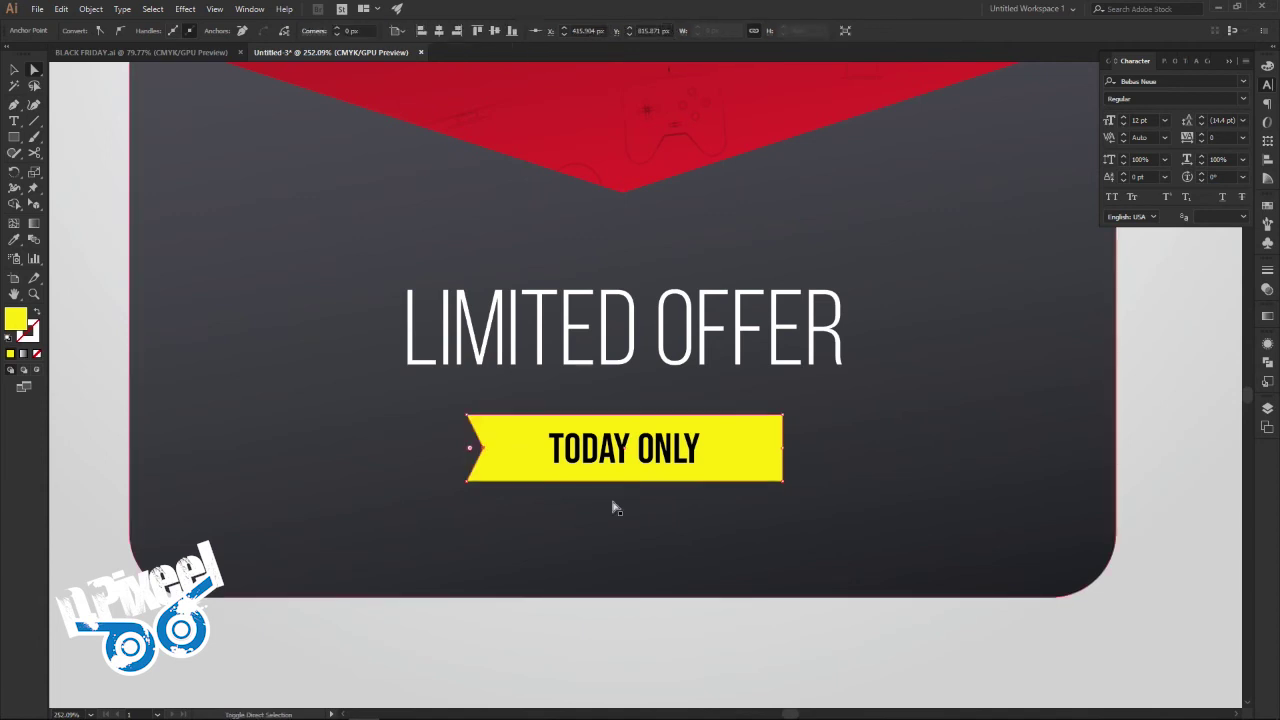
left_click(783, 449)
key("shift+Left")
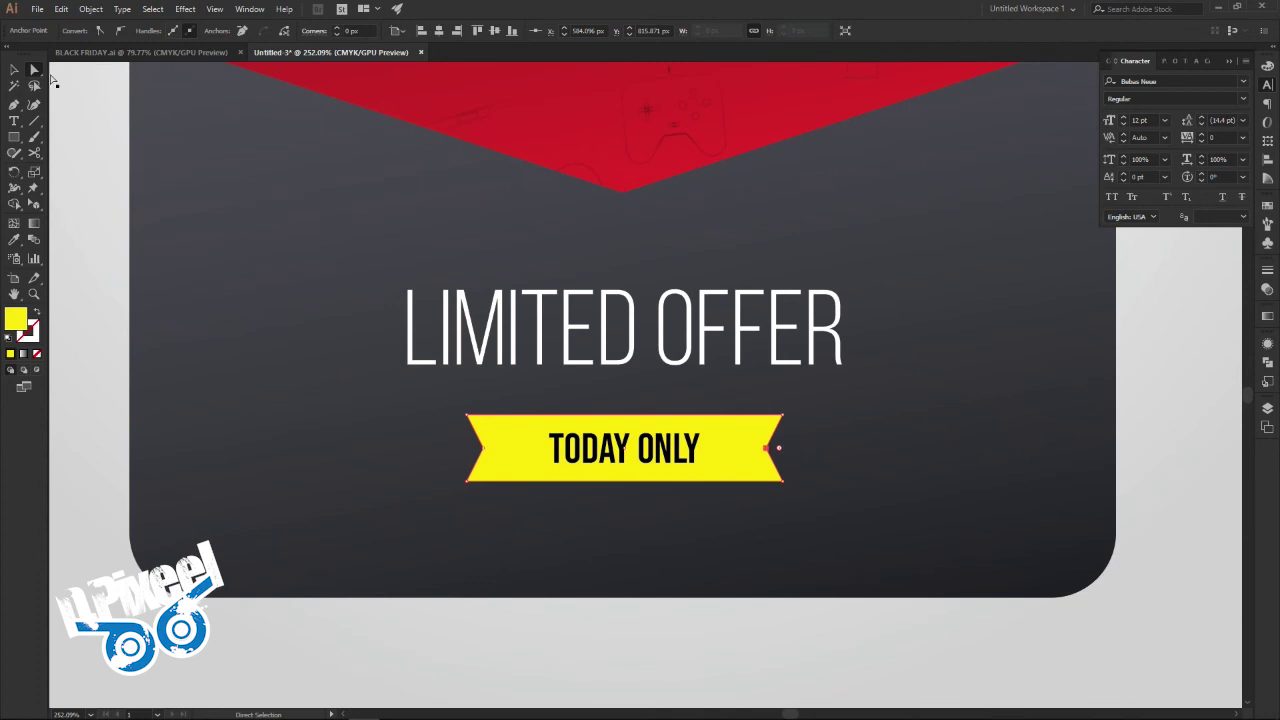
left_click(14, 69)
left_click(517, 666)
key("z")
mouse_move(674, 563)
left_mouse_down()
mouse_move(593, 518)
mouse_move(634, 541)
left_mouse_up()
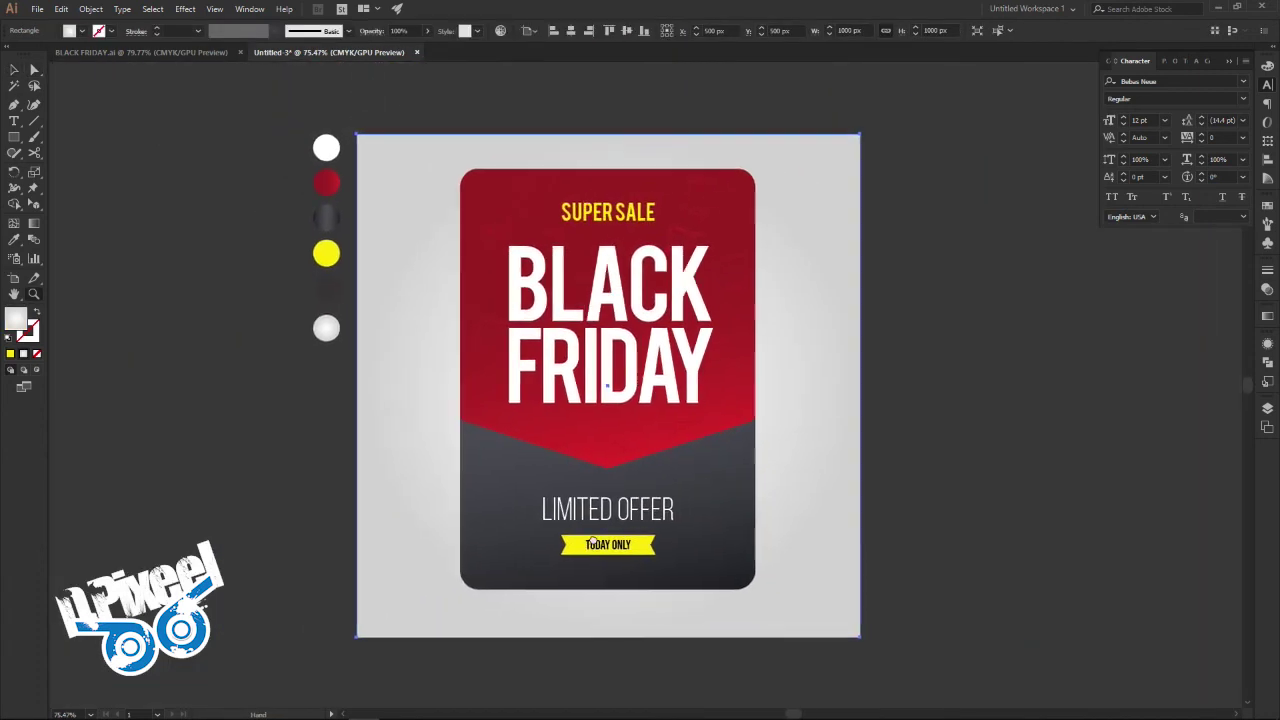
Step: Compare the working poster with the BLACK FRIDAY.ai reference
key("v")
key("ctrl+shift+a")
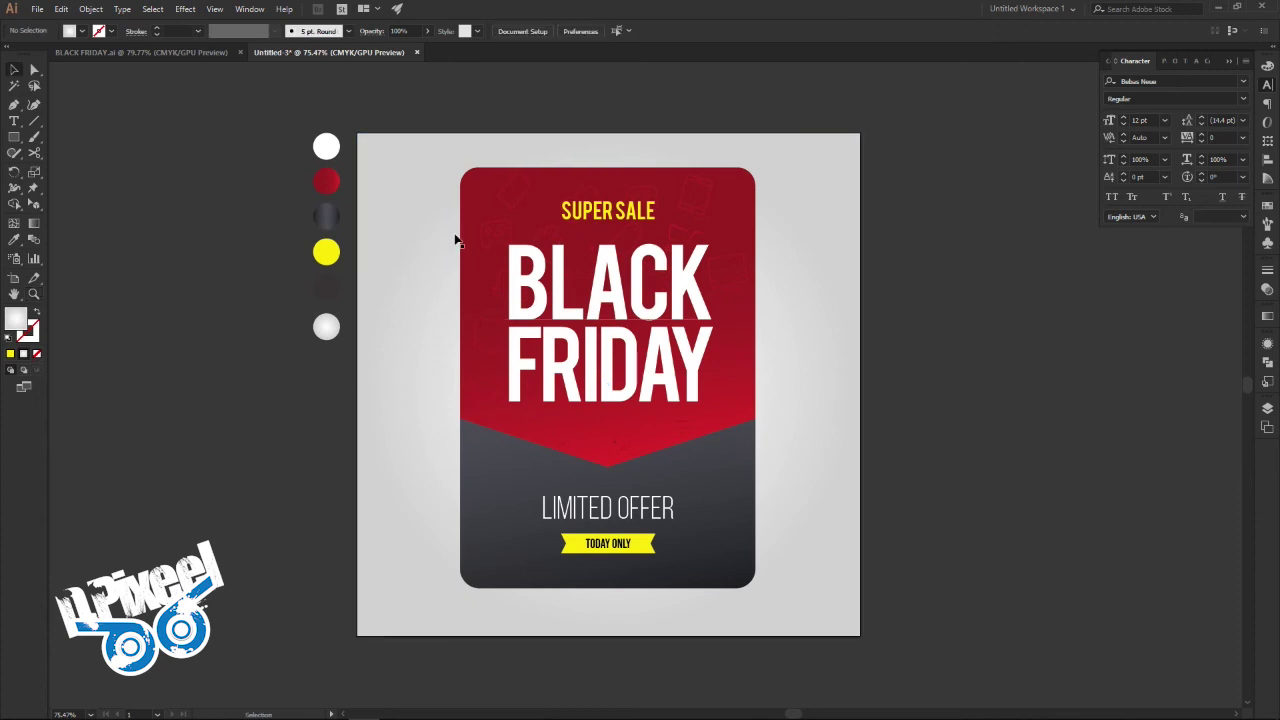
left_click(195, 51)
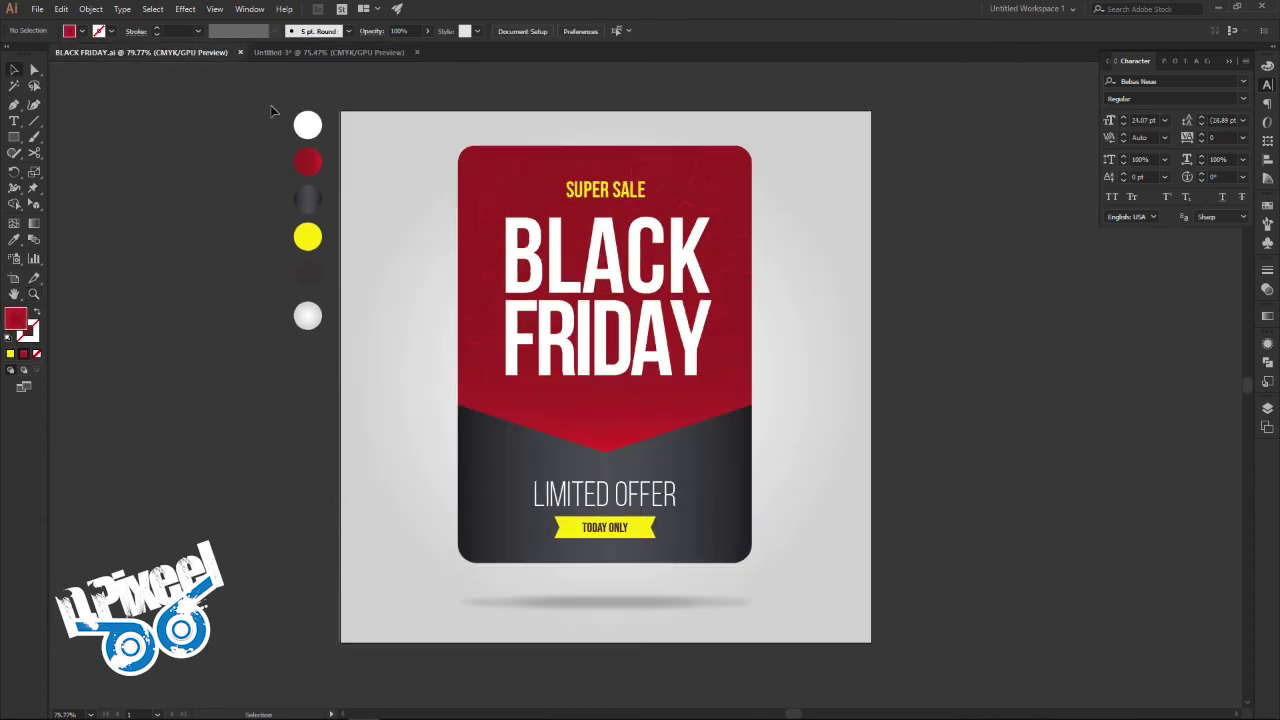
left_click(325, 54)
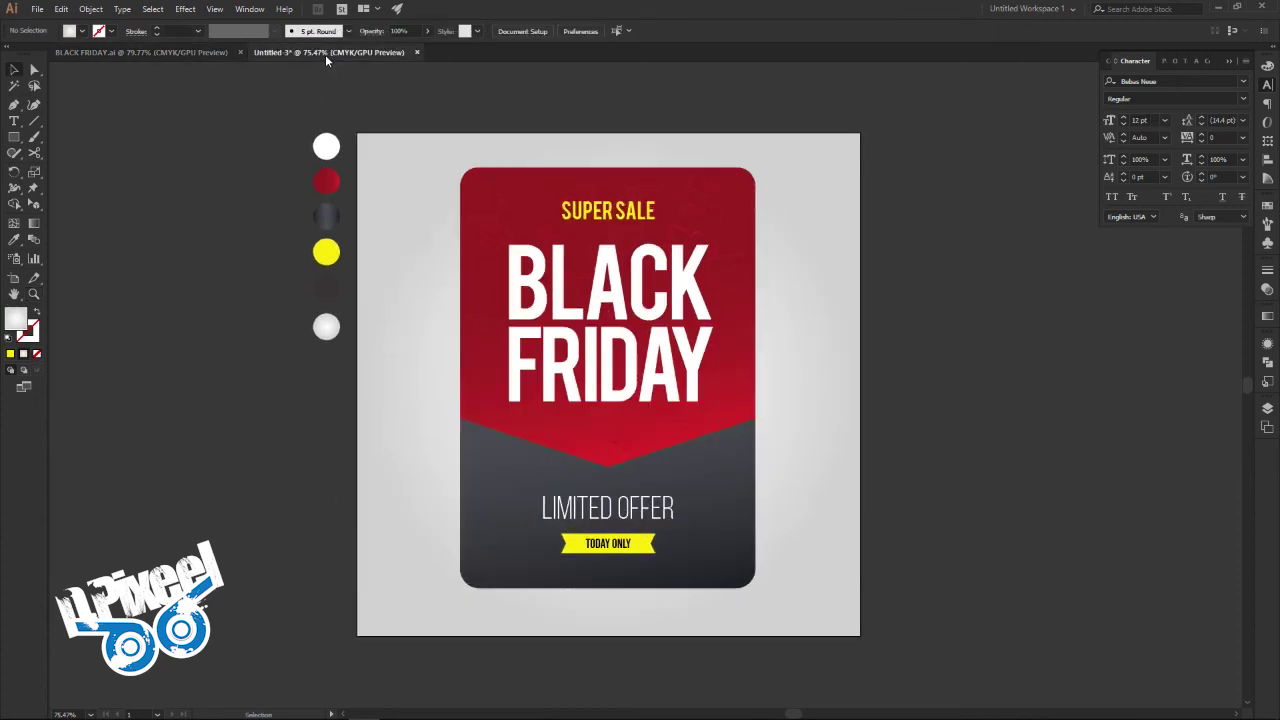
left_click(173, 51)
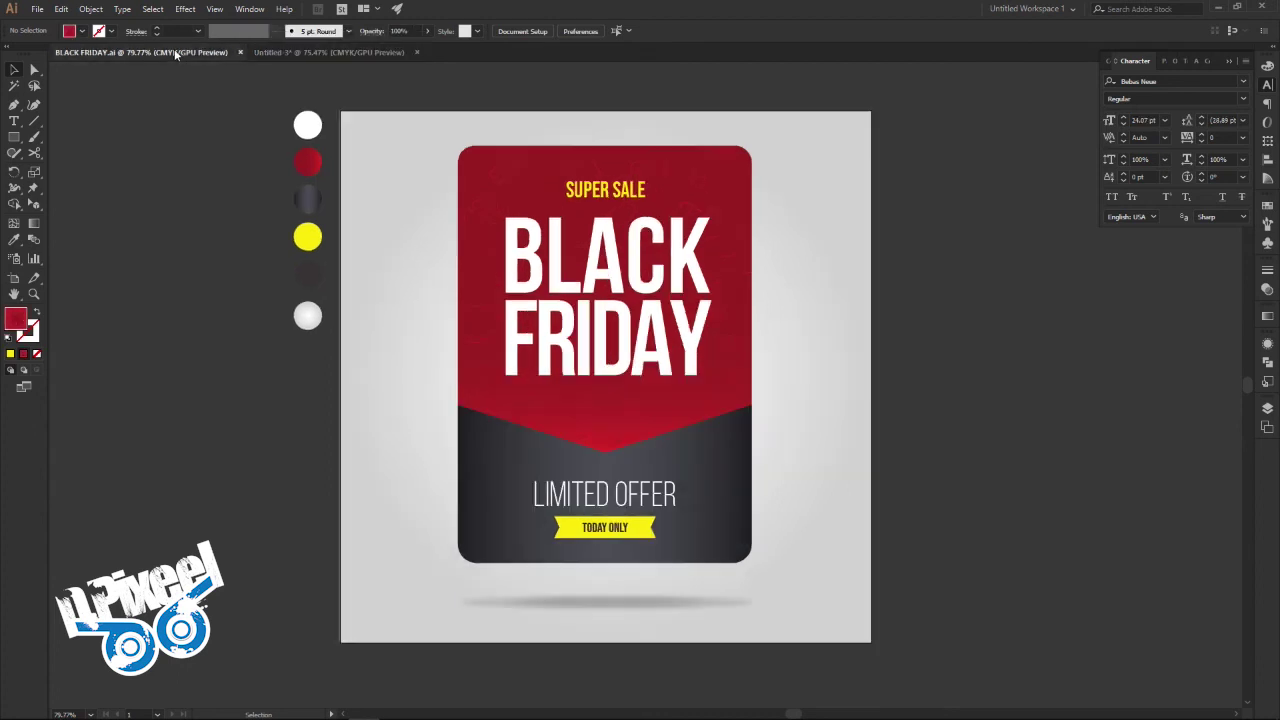
left_click(307, 52)
Step: Shift the red top section's gradient midpoint right to about 83%
left_click(750, 395)
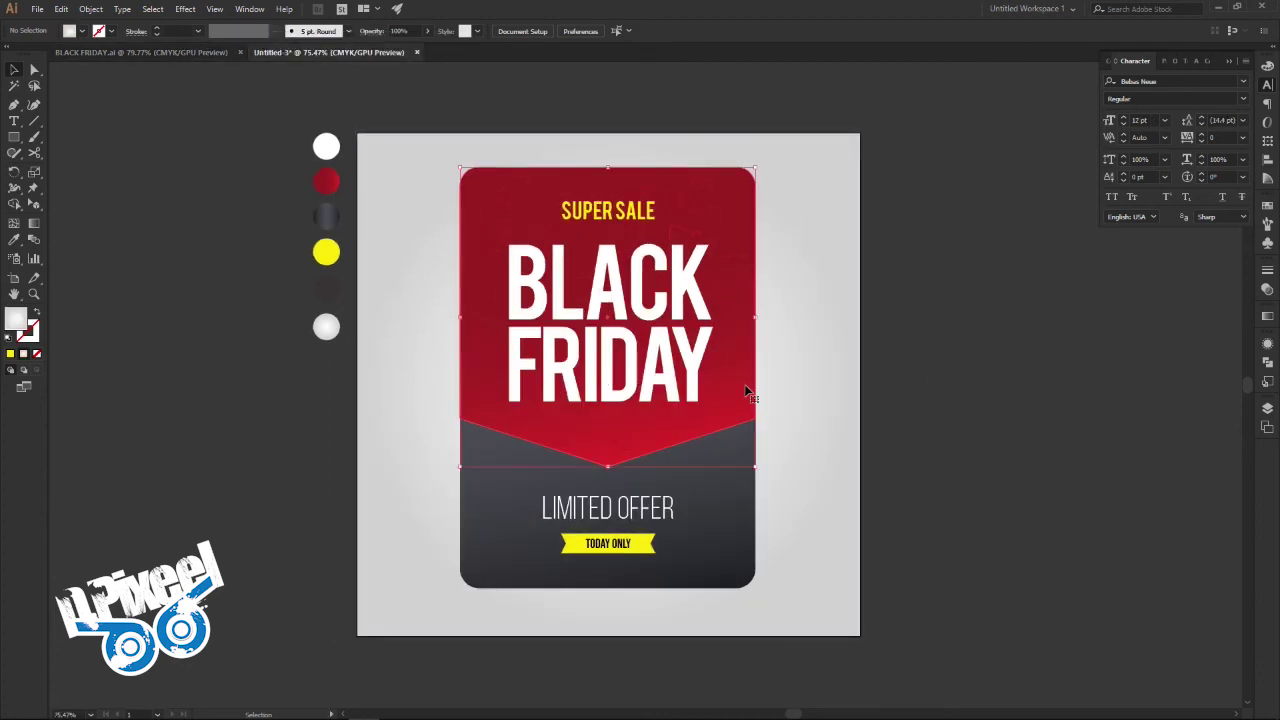
left_click(1267, 316)
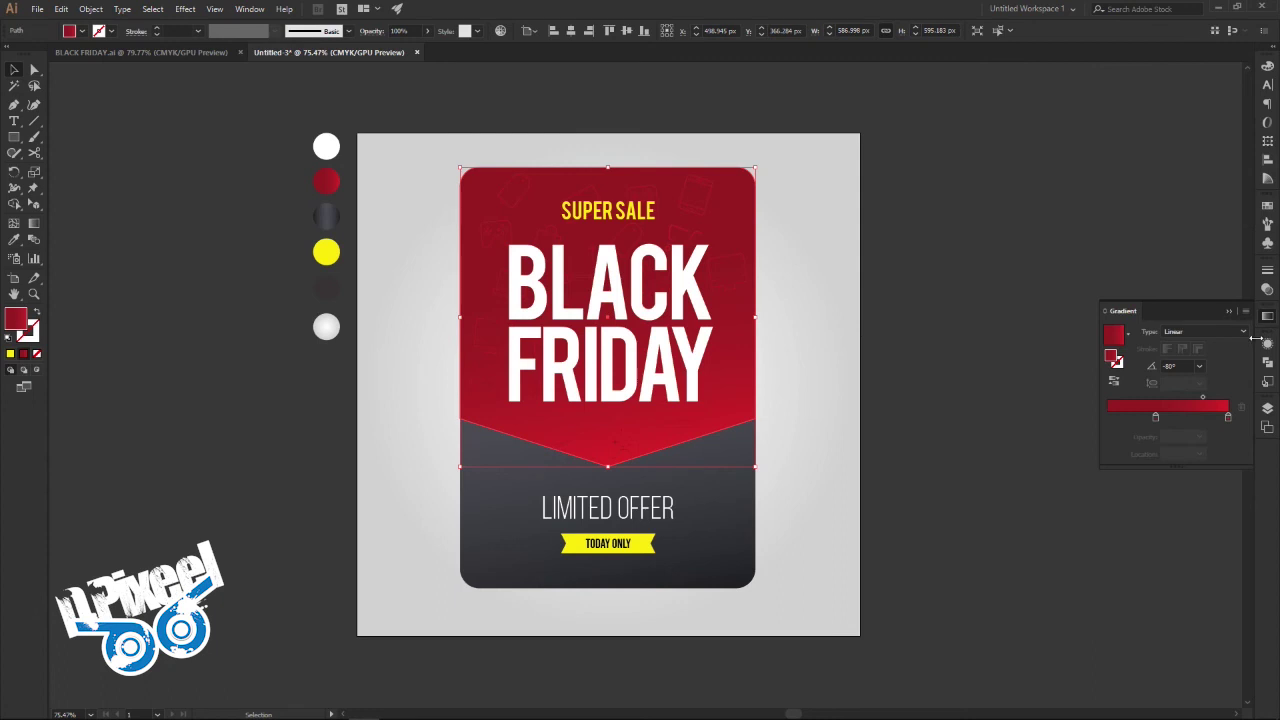
left_click_drag(1204, 402, 1213, 402)
left_click(1003, 337)
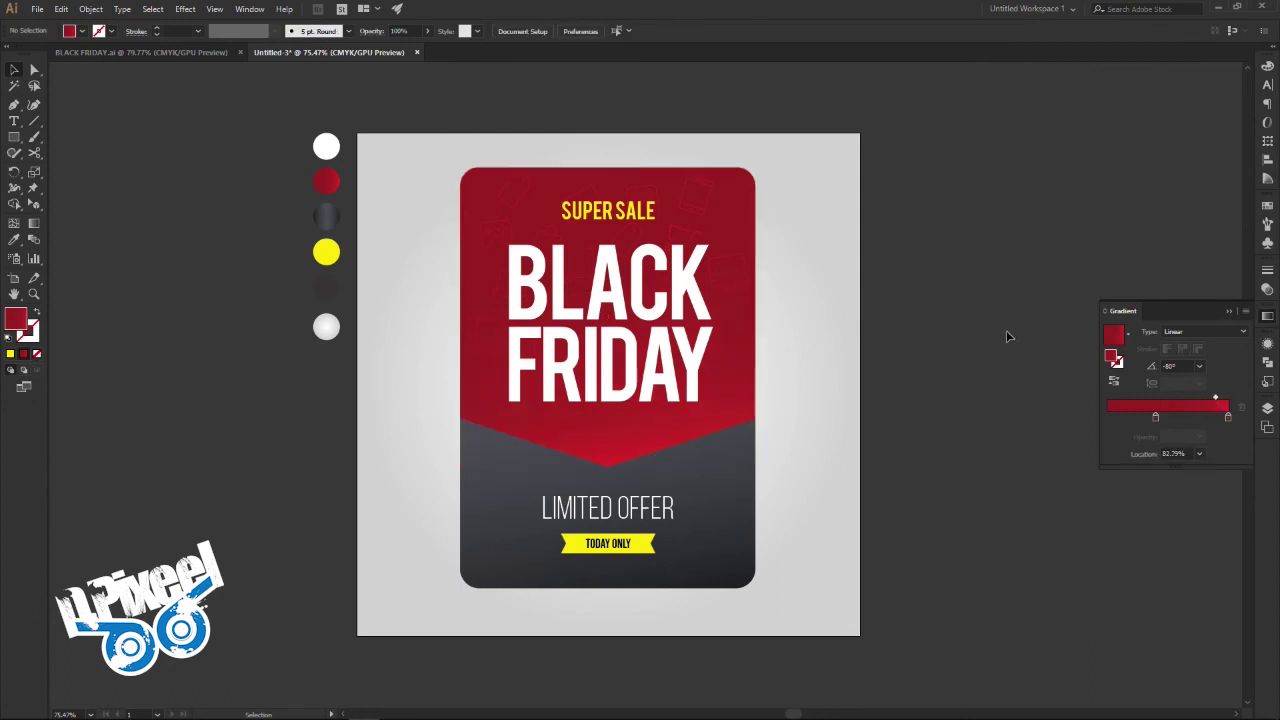
Step: Recheck the poster against the reference and select the background rectangle
left_click(628, 372, "ctrl")
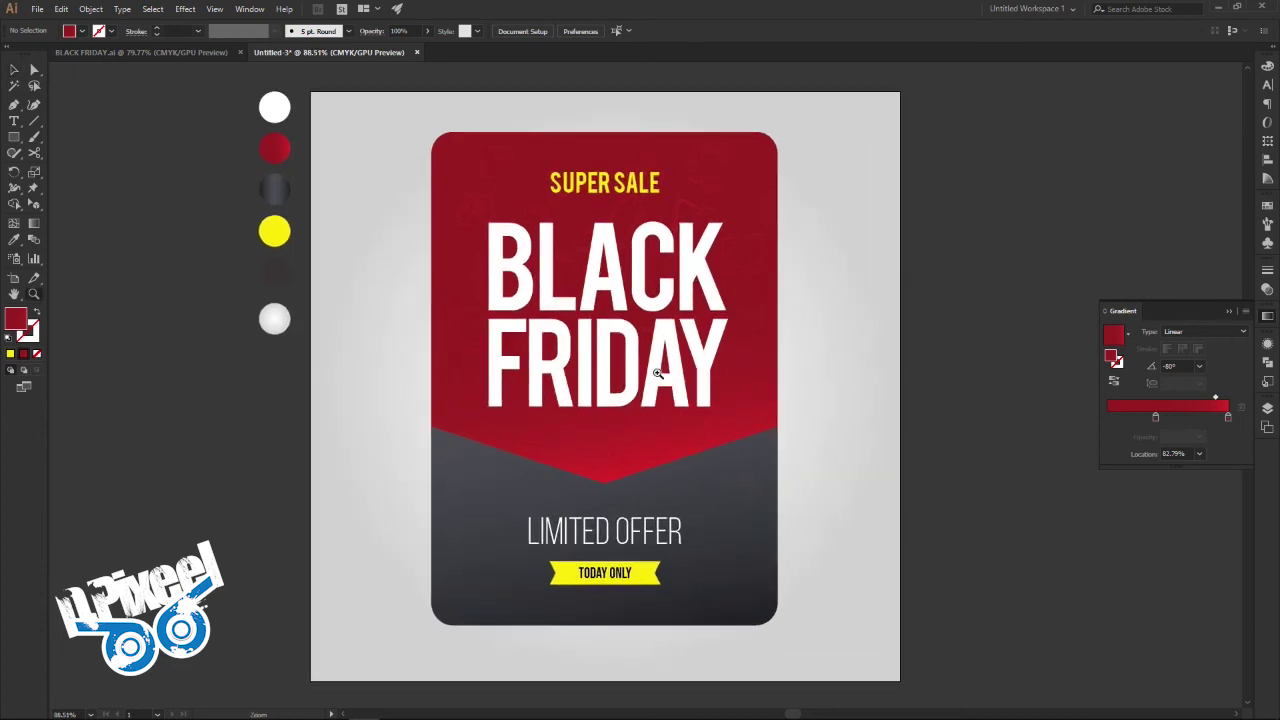
left_click_drag(656, 403, 656, 398)
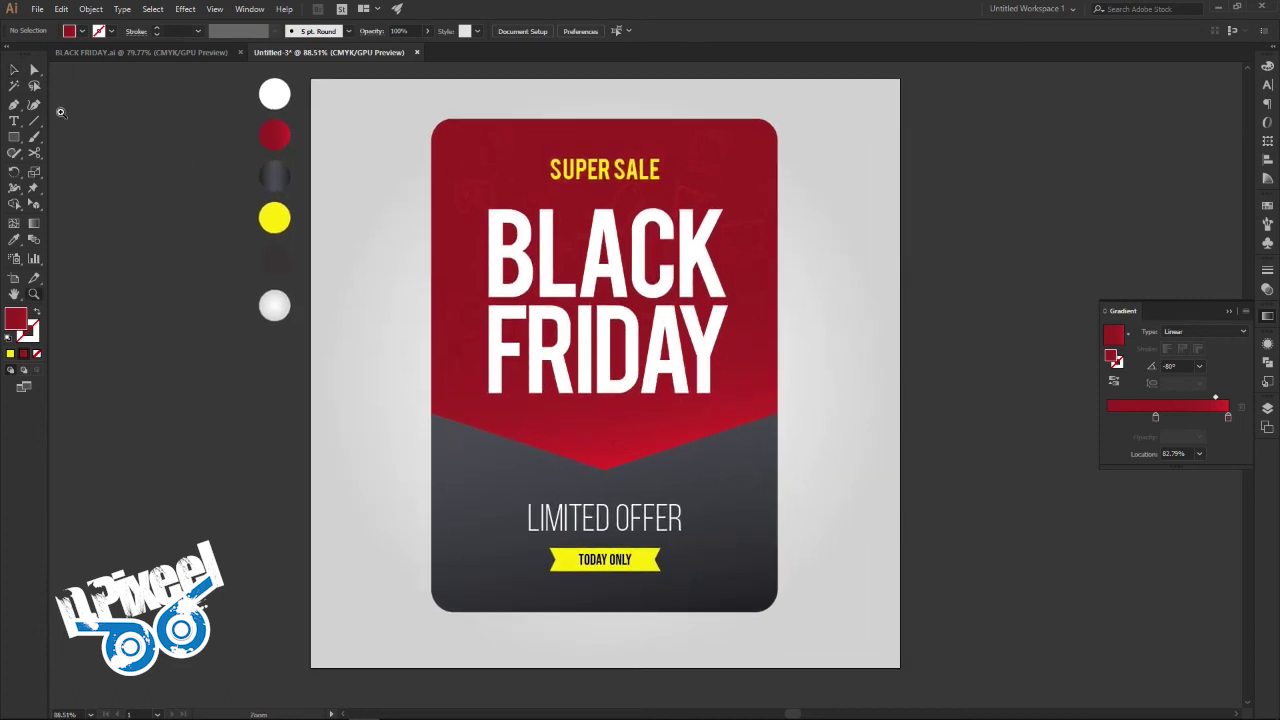
left_click(146, 54)
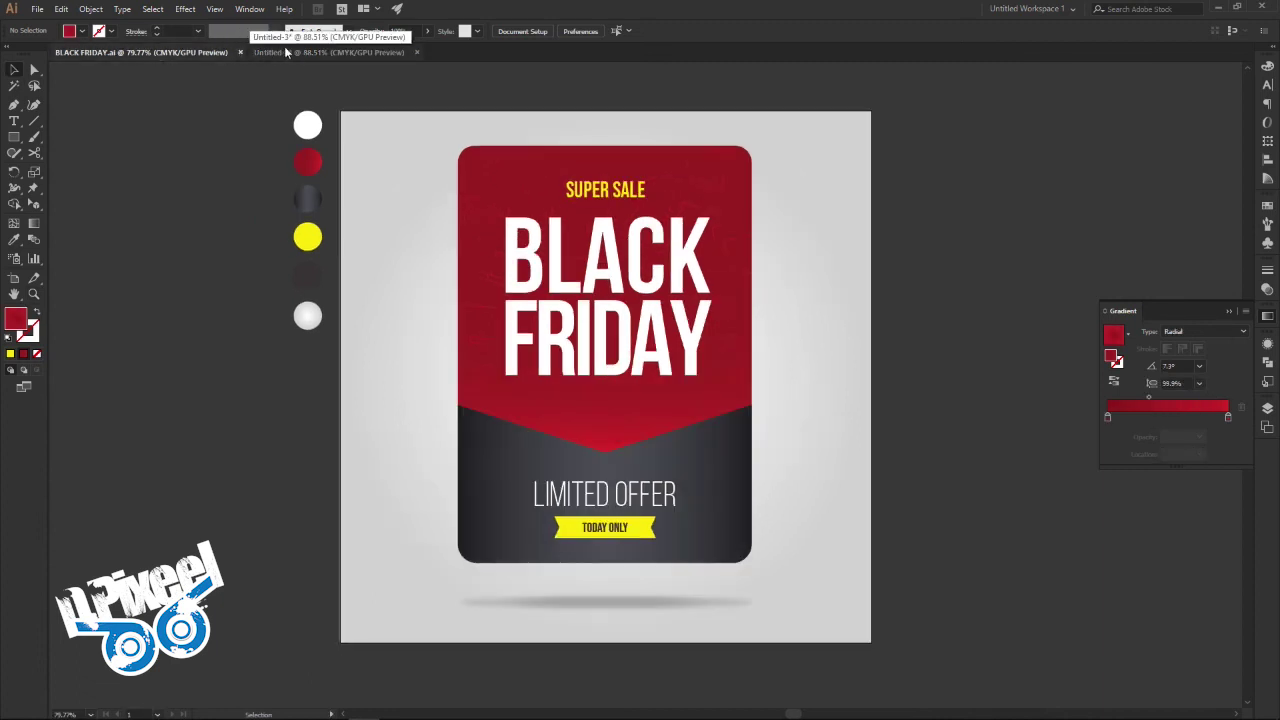
left_click(302, 52)
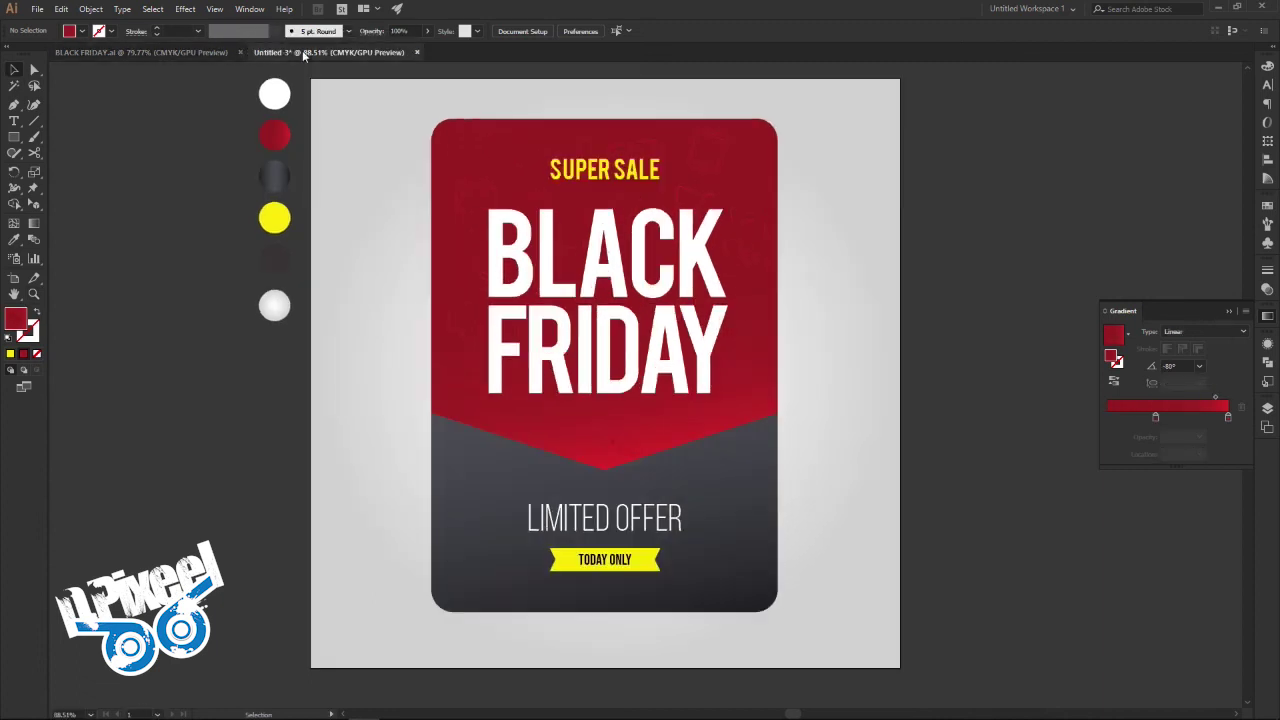
left_click(700, 486)
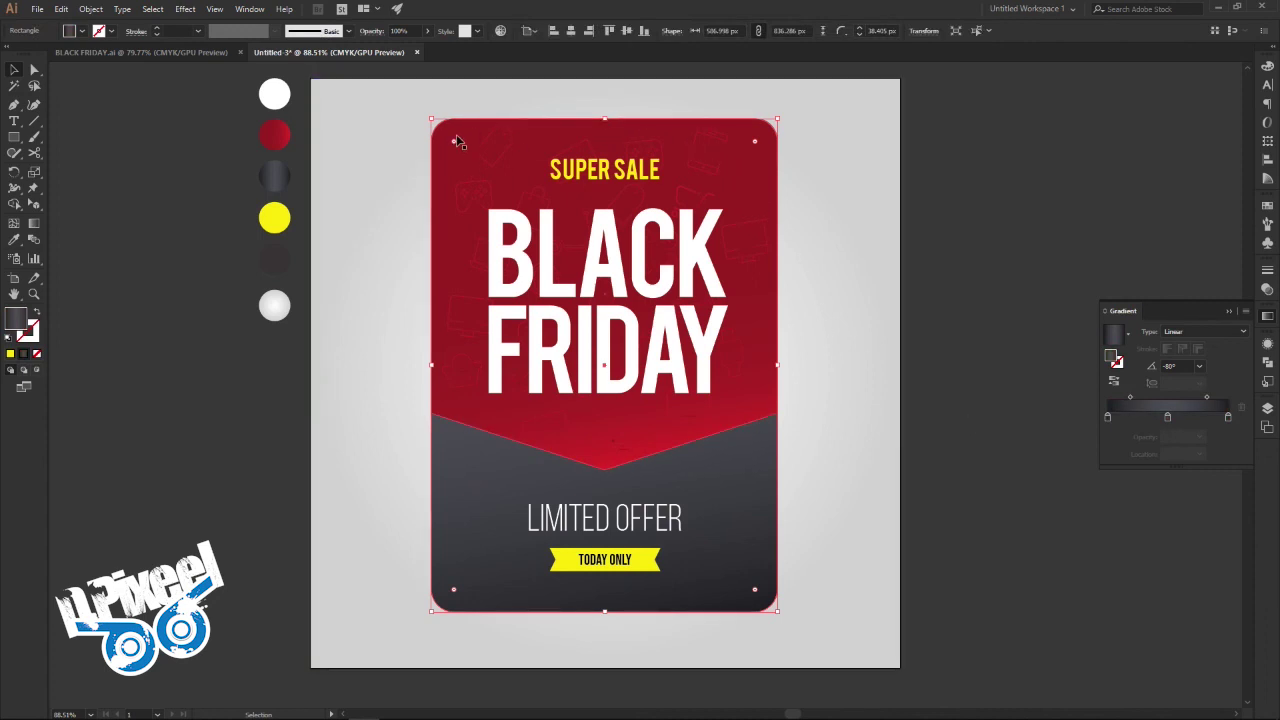
Step: Square off the dark panel's top corners to 0 px and shorten it to the lower section
left_click(33, 70)
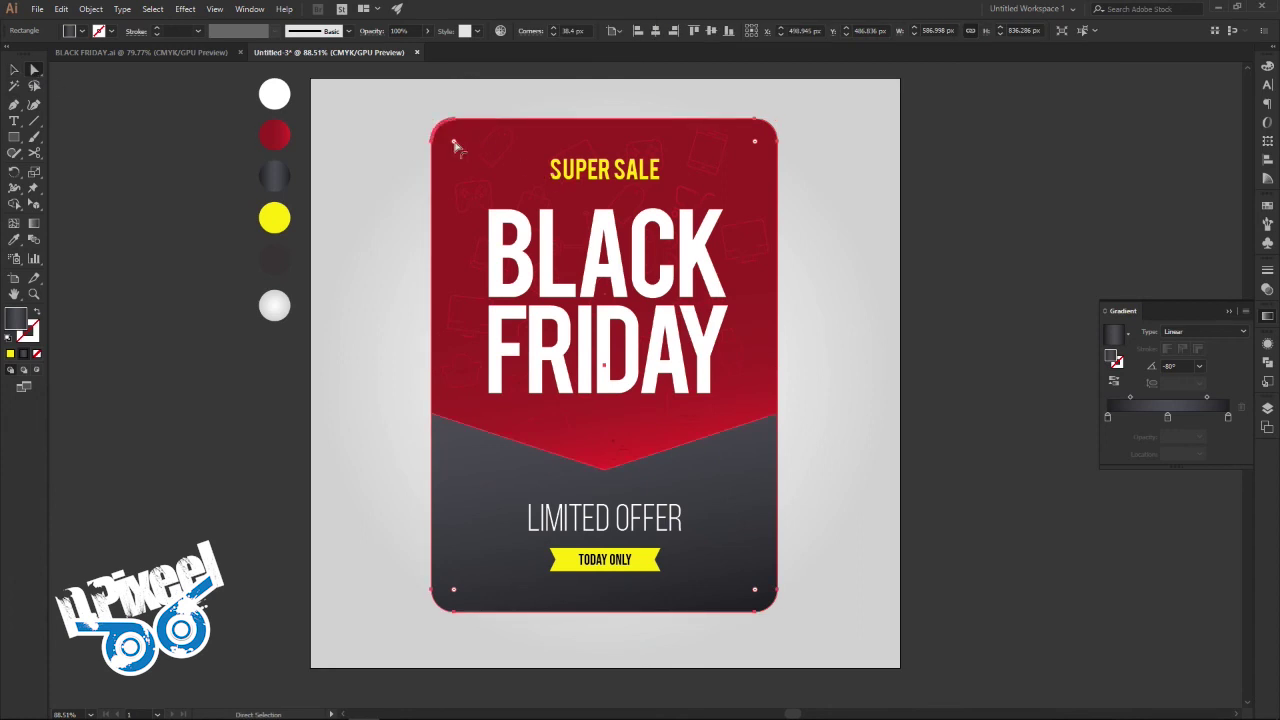
left_click_drag(757, 143, 817, 126)
left_click(15, 70)
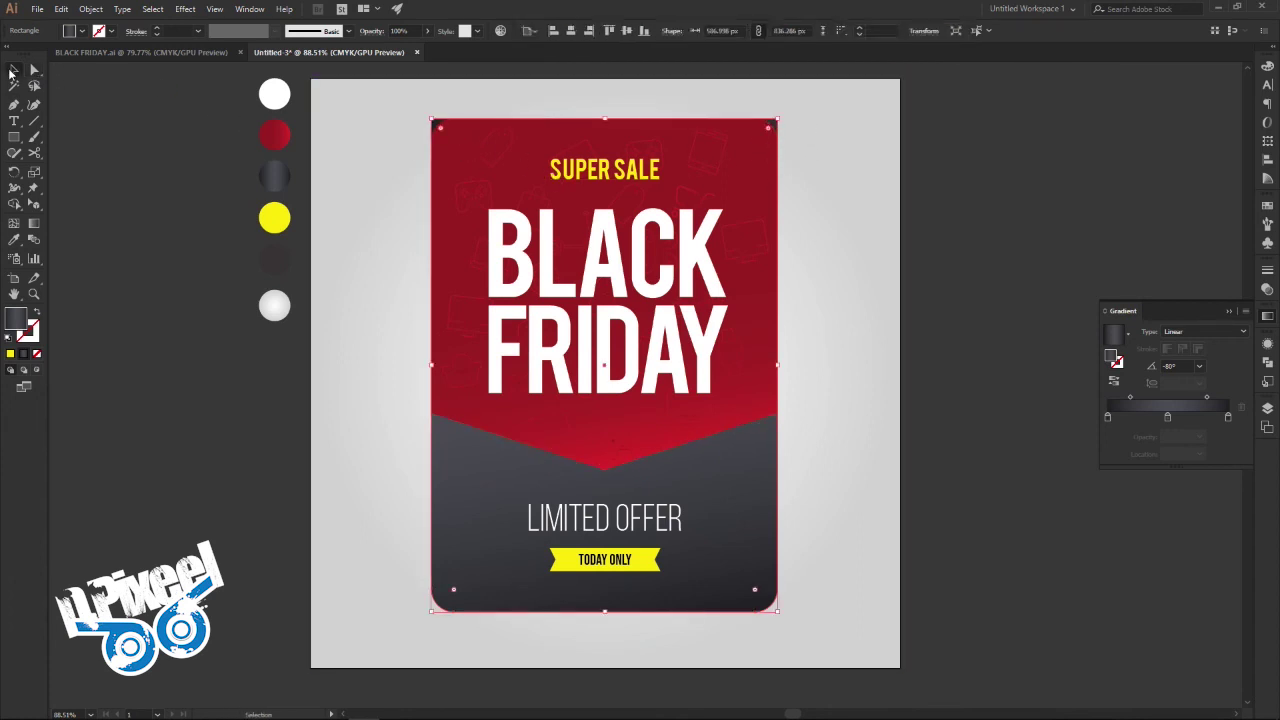
left_click_drag(604, 120, 637, 403)
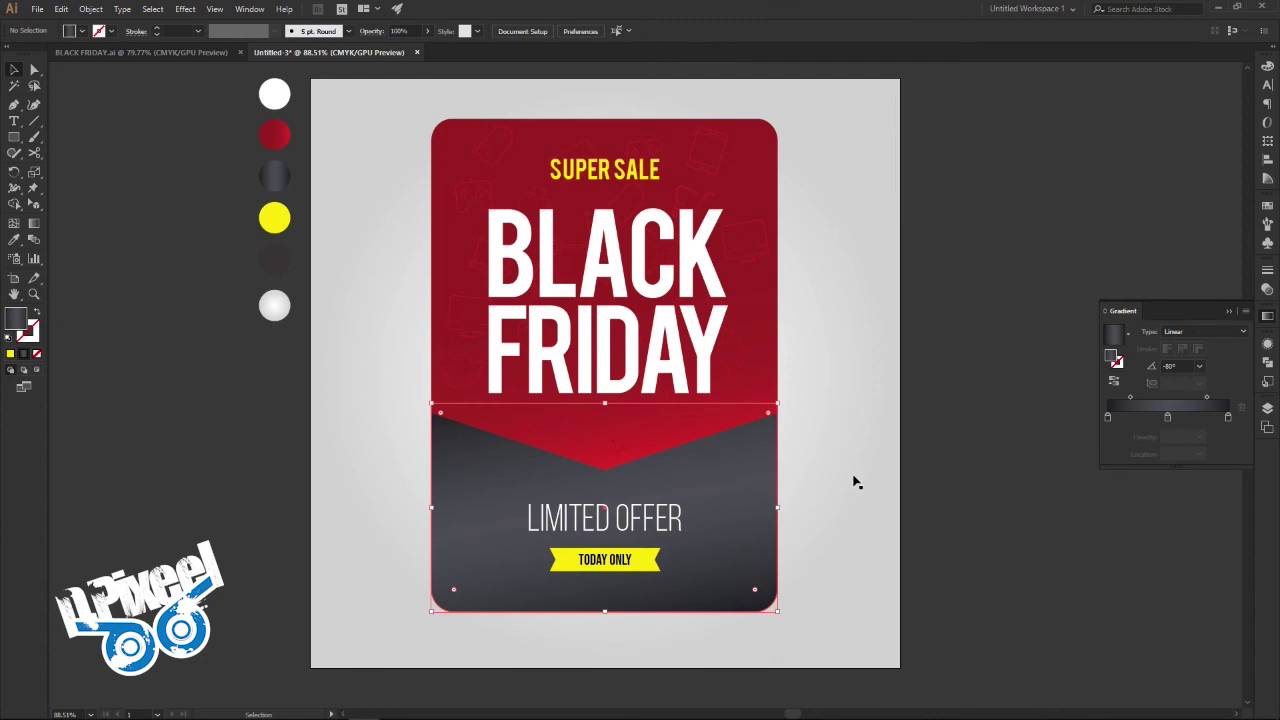
Step: Set the dark panel's gradient angle to 0°
double_click(1170, 366)
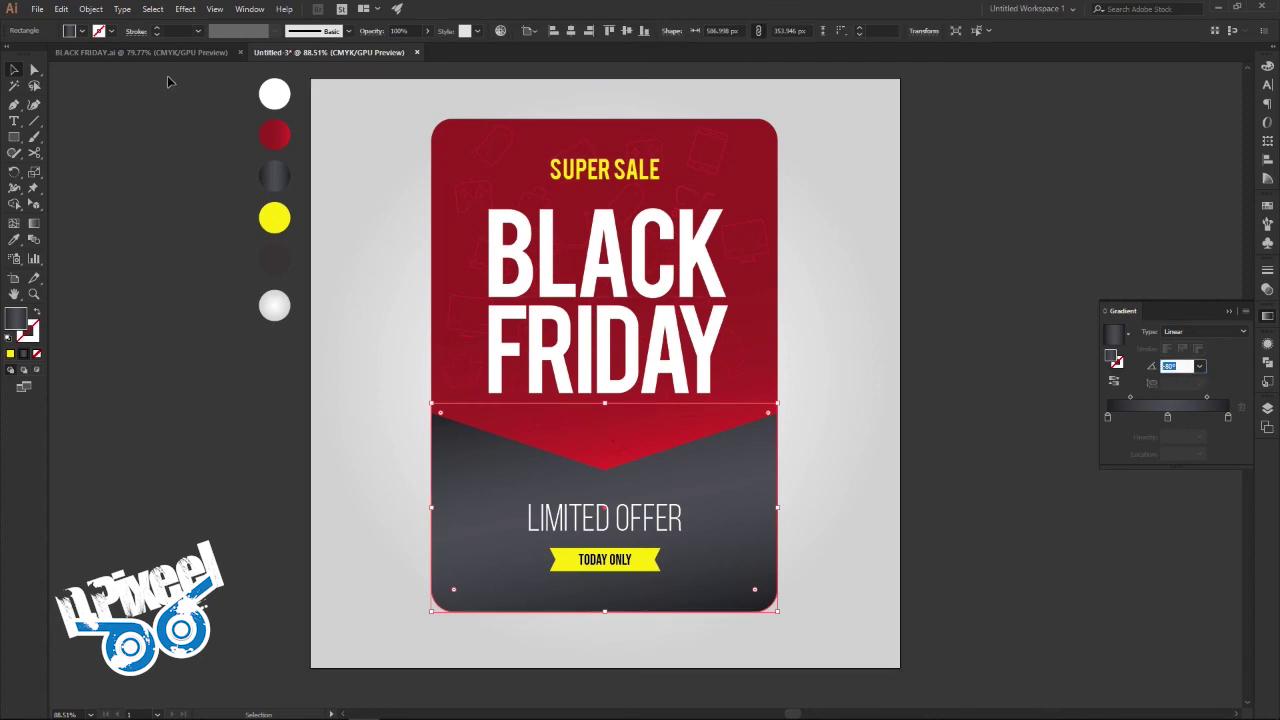
left_click(173, 52)
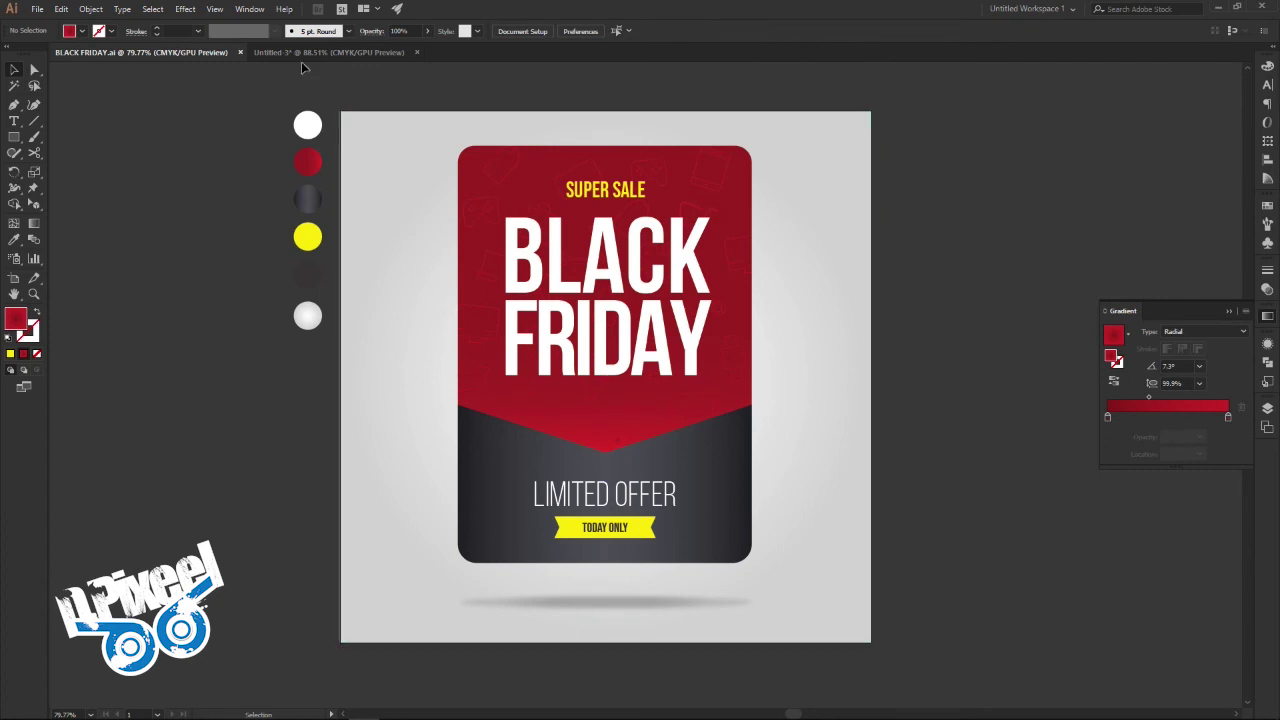
left_click(310, 52)
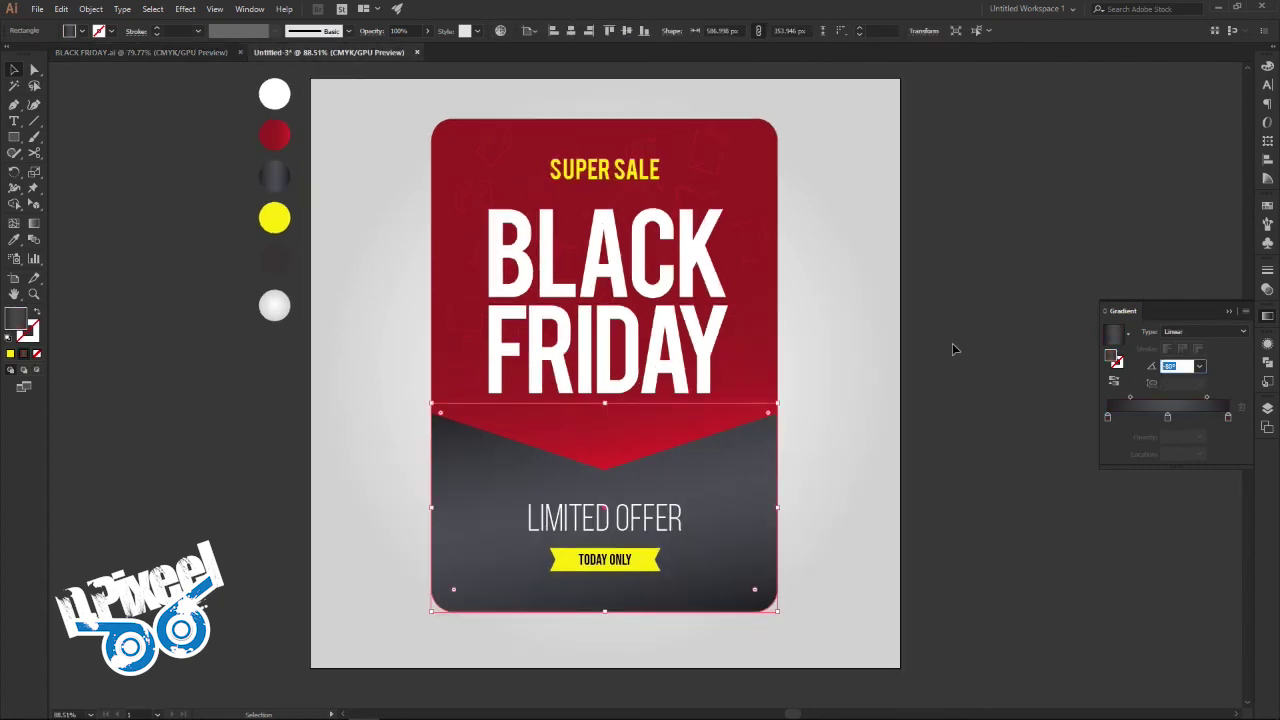
type("0")
key("Return")
left_click(965, 486)
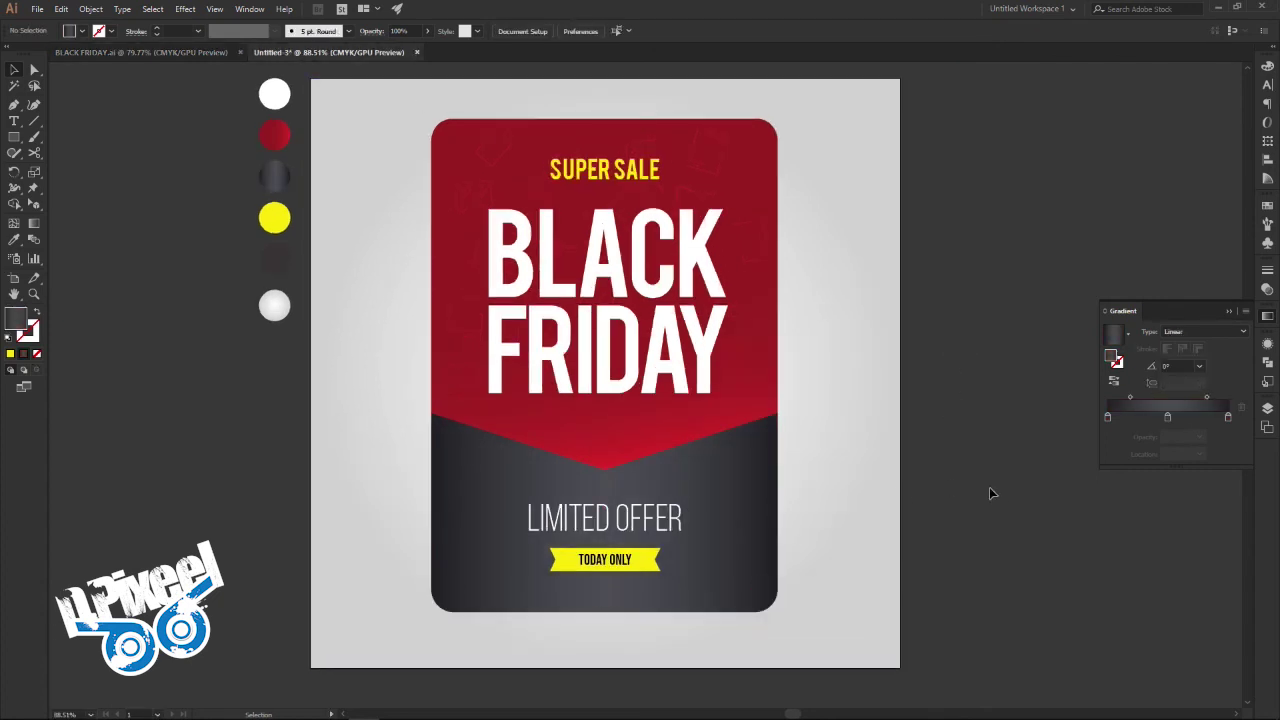
left_click(143, 56)
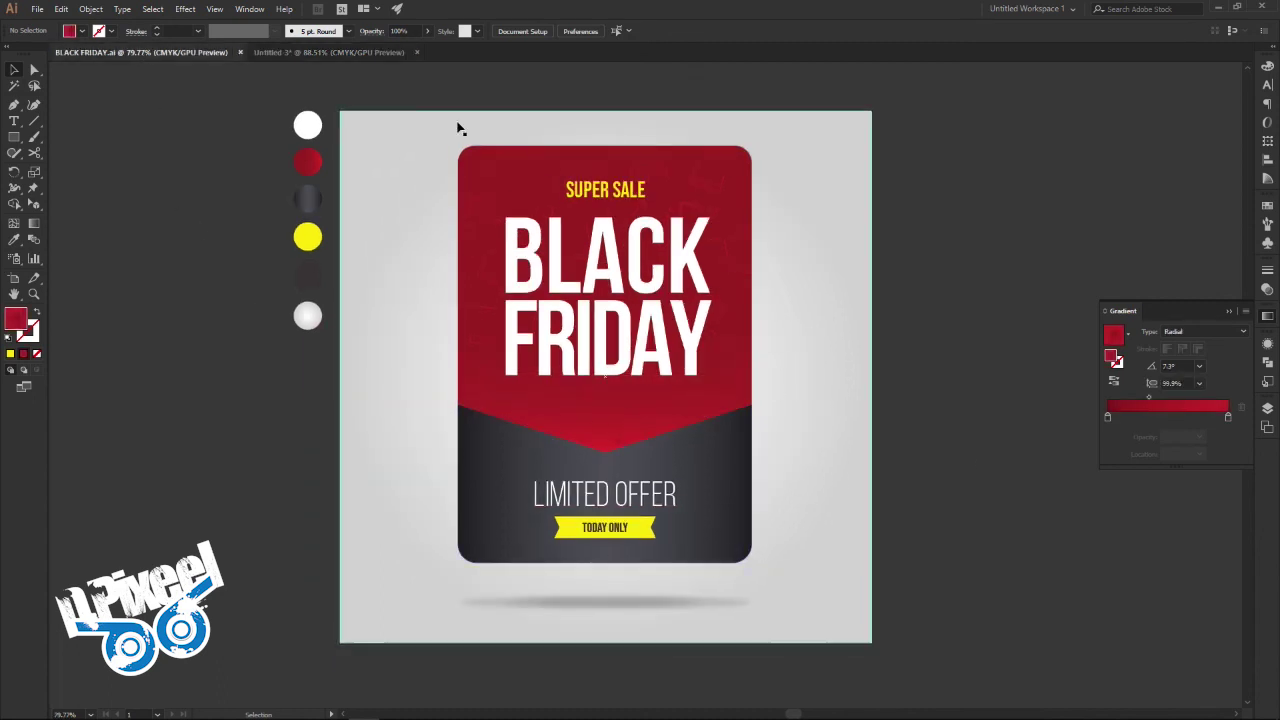
Step: Recolour TODAY ONLY with the dark grey from the colour circle
left_click(313, 52)
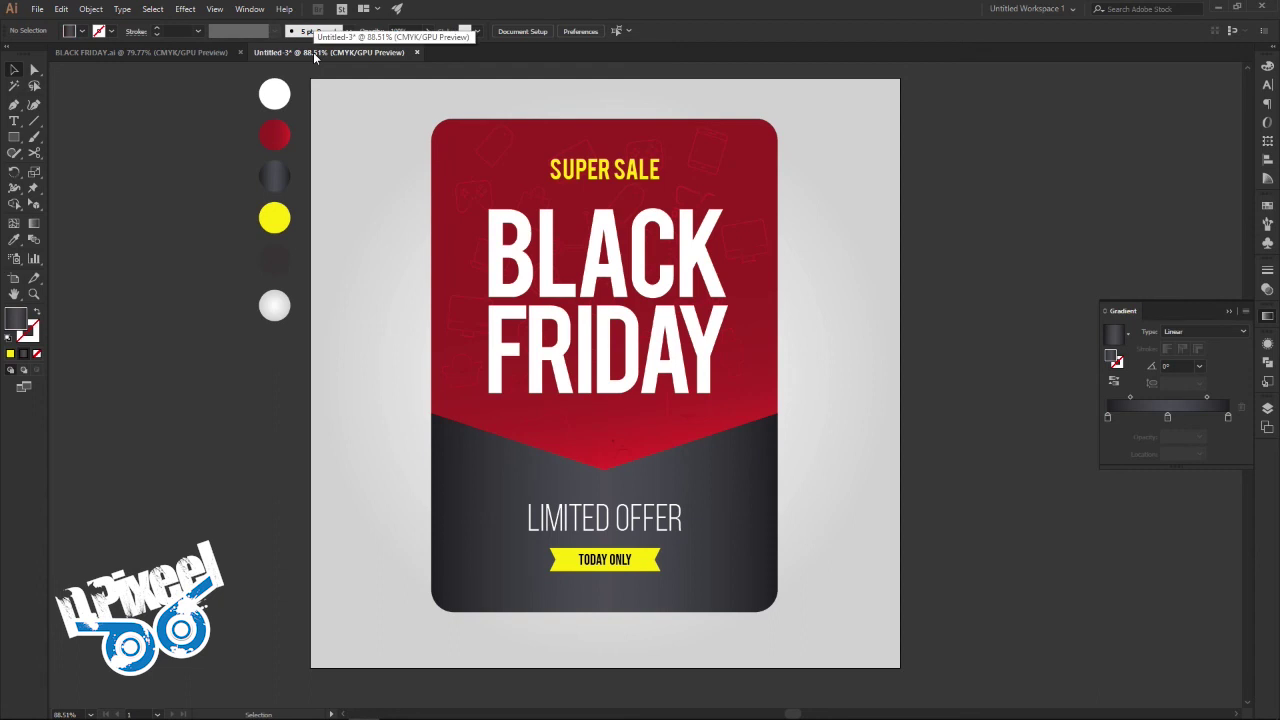
left_click(608, 566)
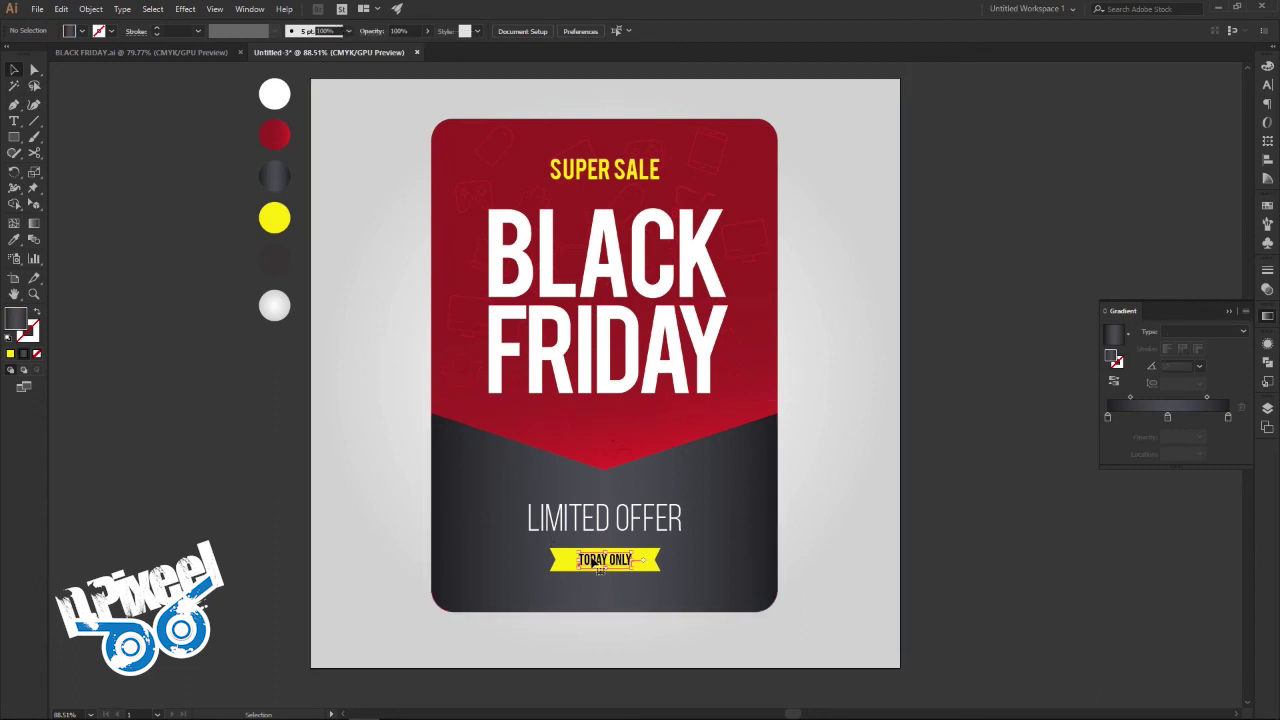
left_click(15, 240)
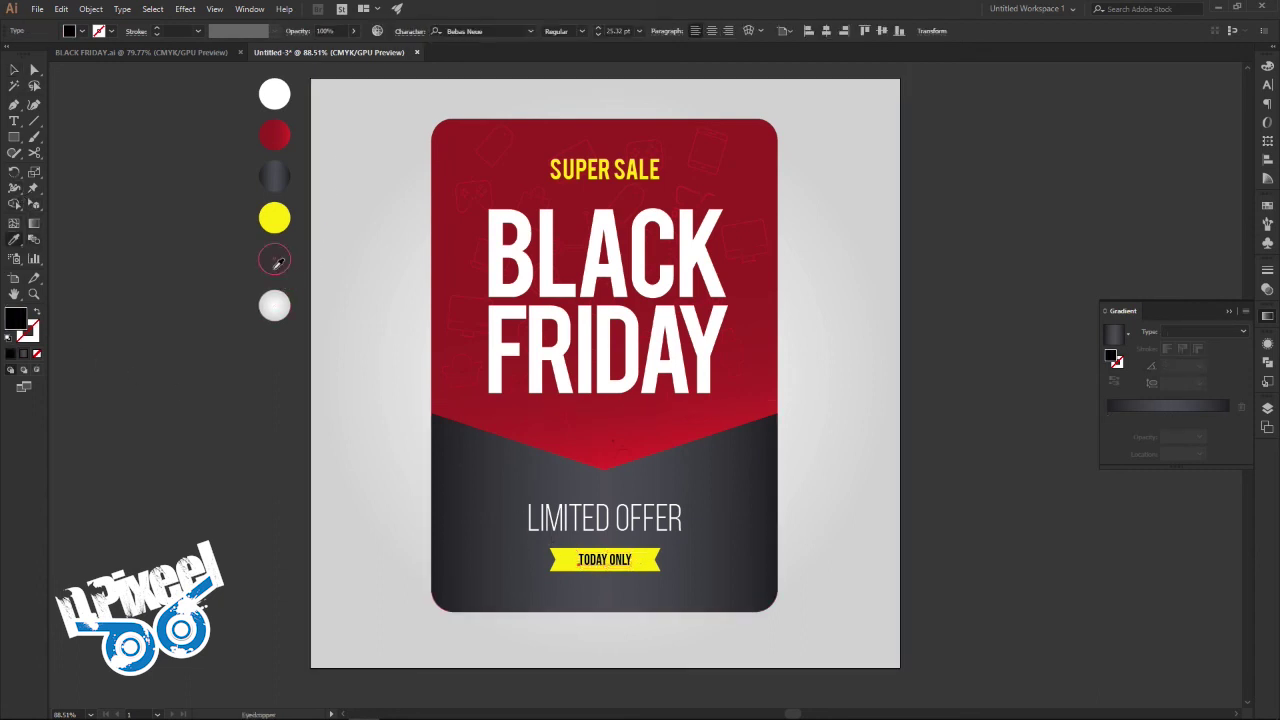
left_click(274, 259)
left_click(14, 69)
left_click(243, 194)
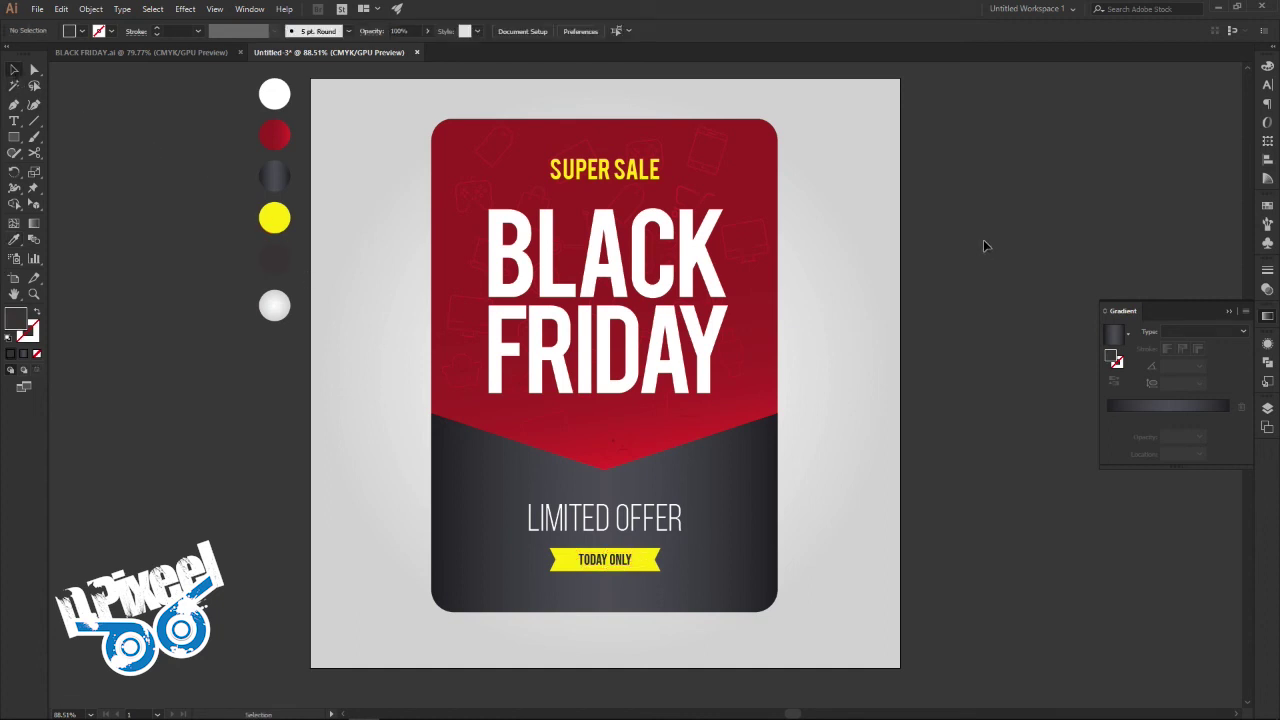
Step: Resize SUPER SALE slightly to about 34.16 pt, keeping it centred on the red card
left_click(188, 54)
left_click(302, 53)
left_click(652, 168)
left_click_drag(663, 155, 650, 159)
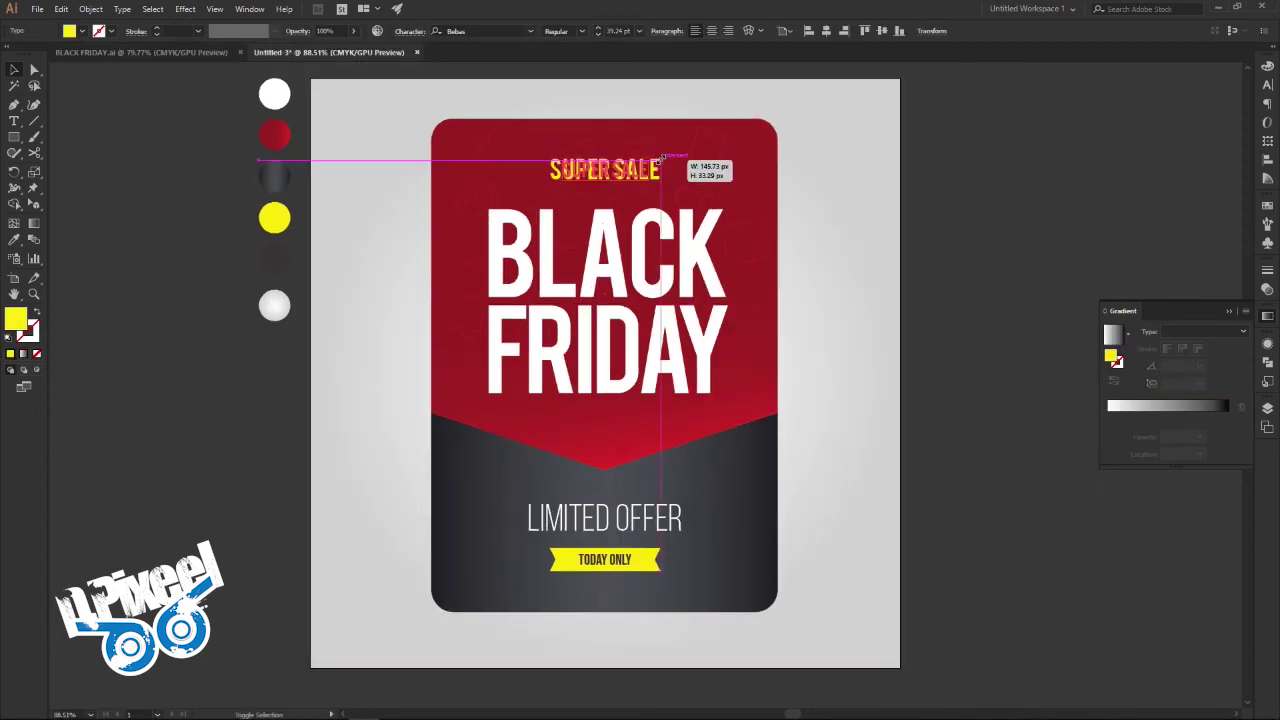
left_click_drag(650, 179, 656, 181)
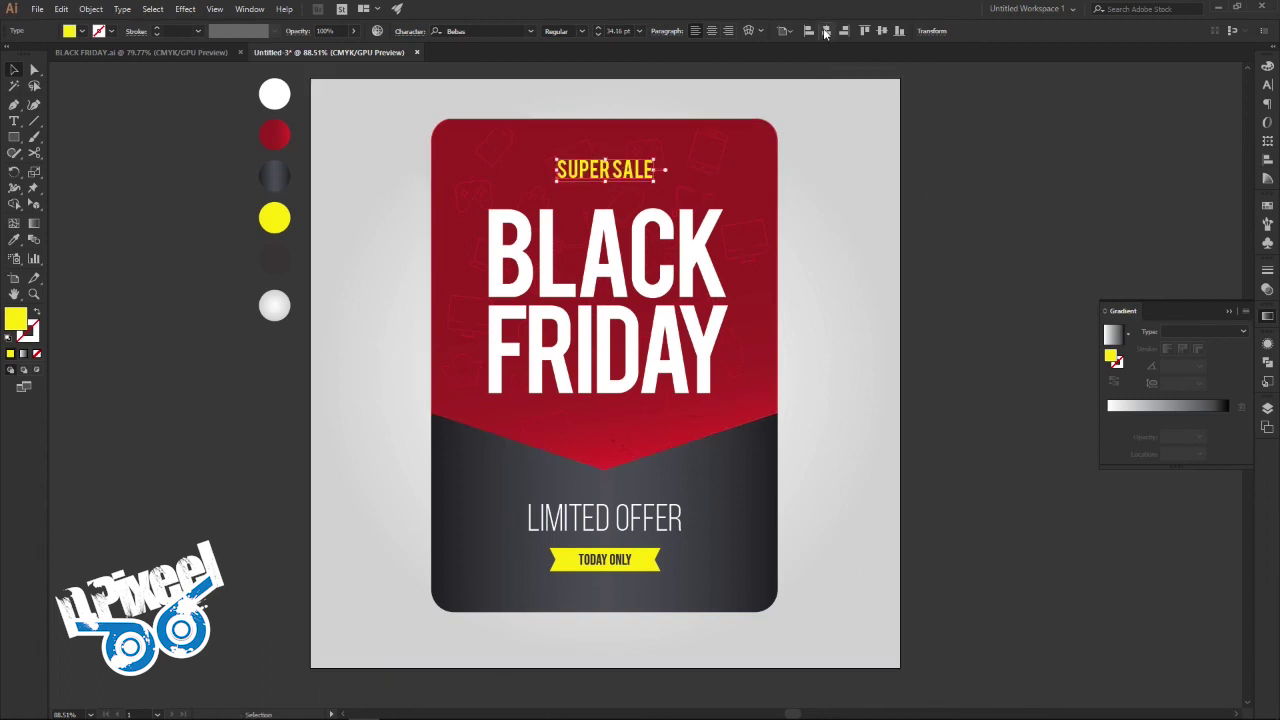
left_click(988, 196)
left_click(210, 52)
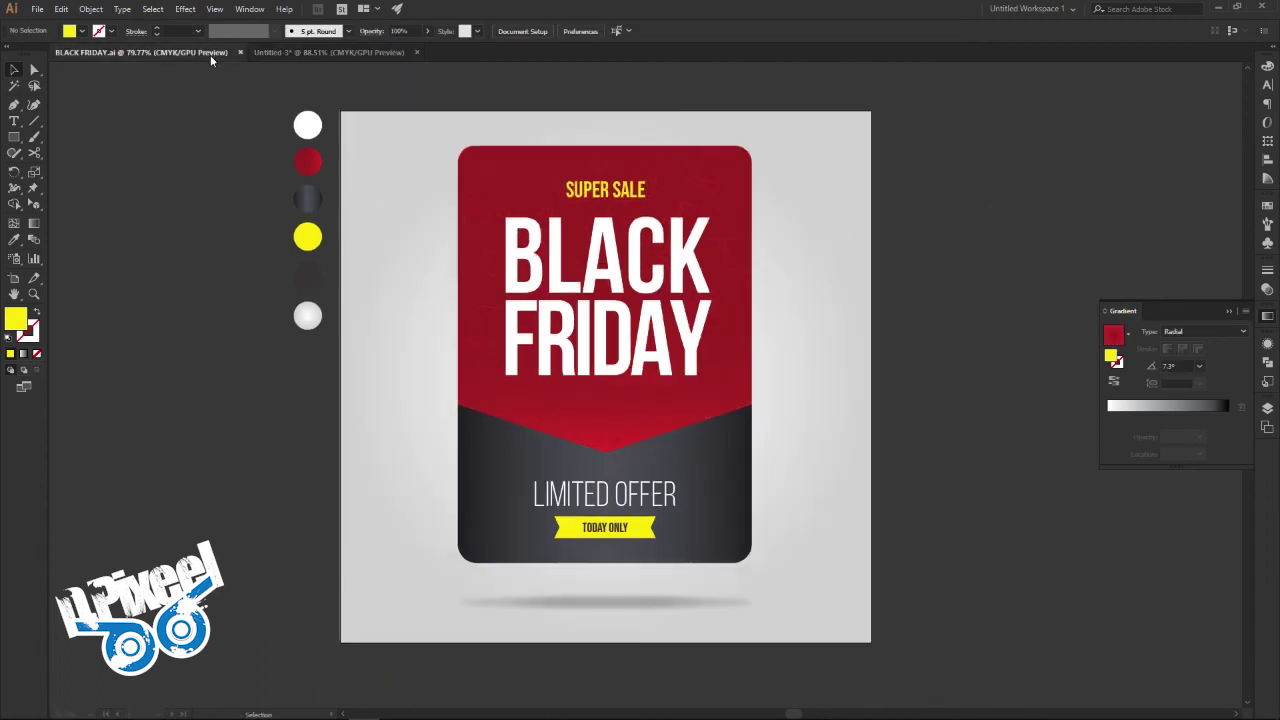
left_click(318, 53)
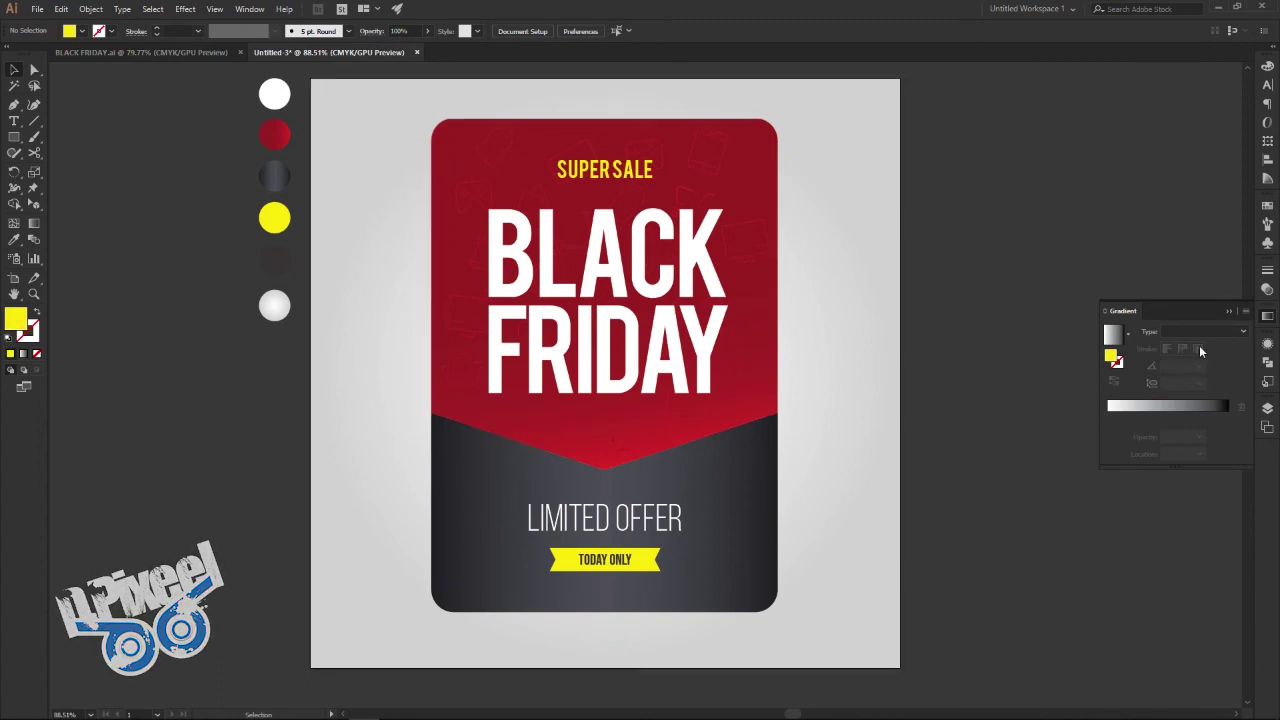
left_click(1229, 313)
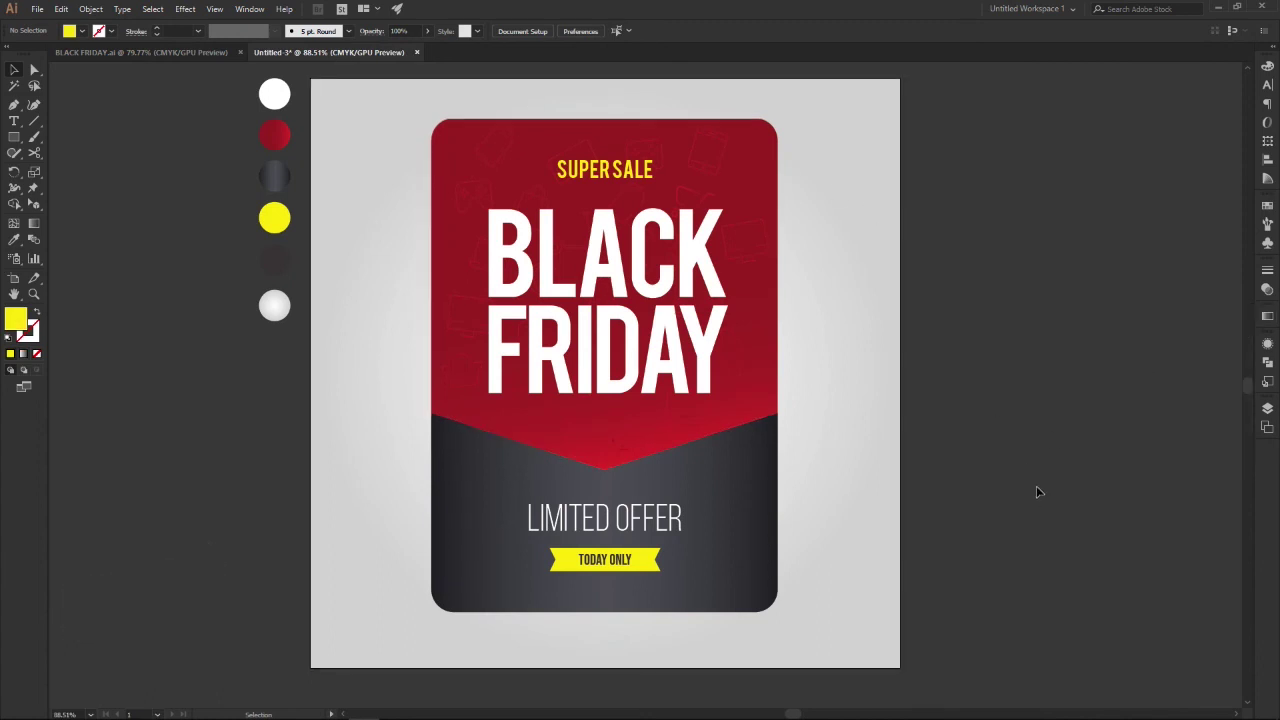